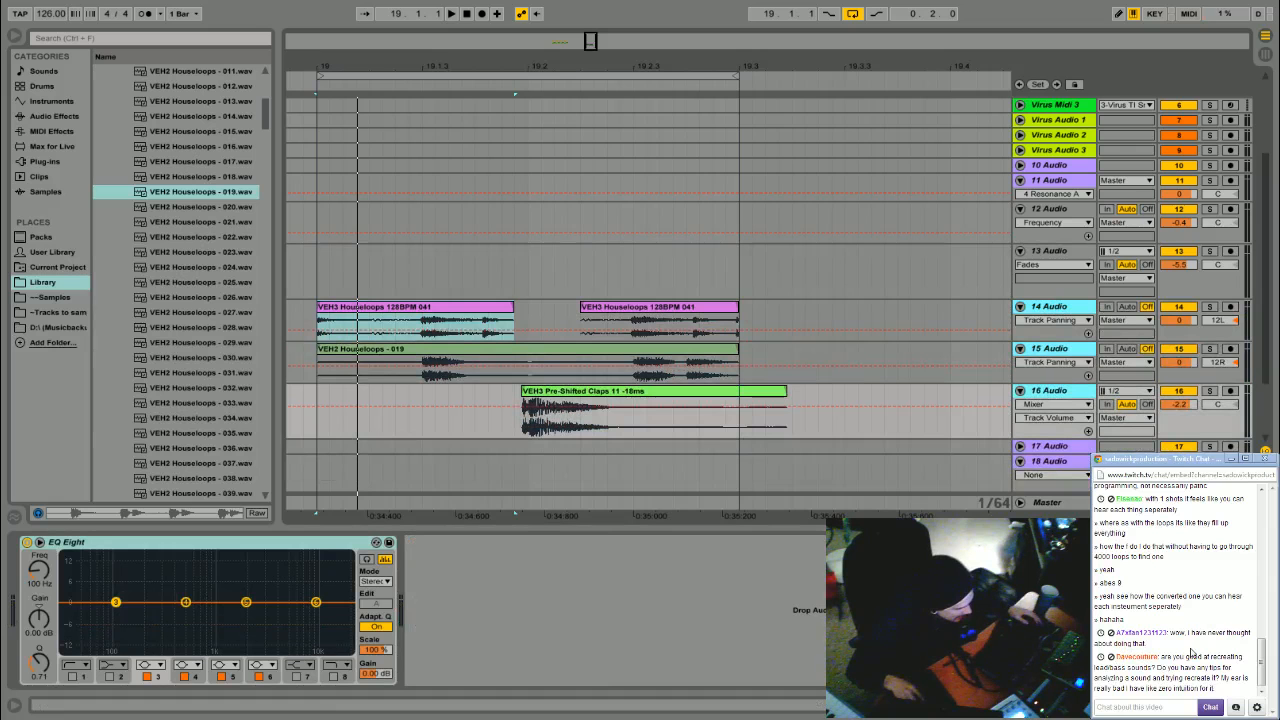
# - Group audio tracks 14, 15 and 16, which hold the houseloops and the pre-shifted clap, into one group track
pyautogui.click(428, 310)
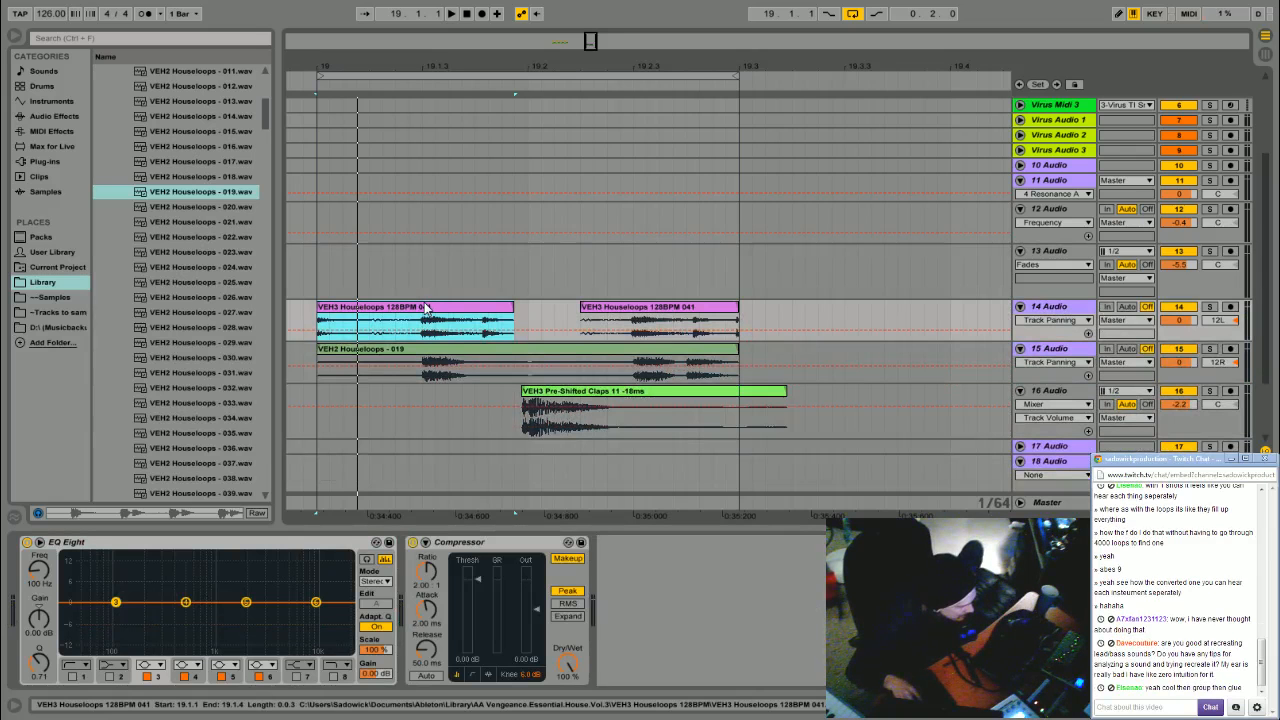
pyautogui.click(1064, 307)
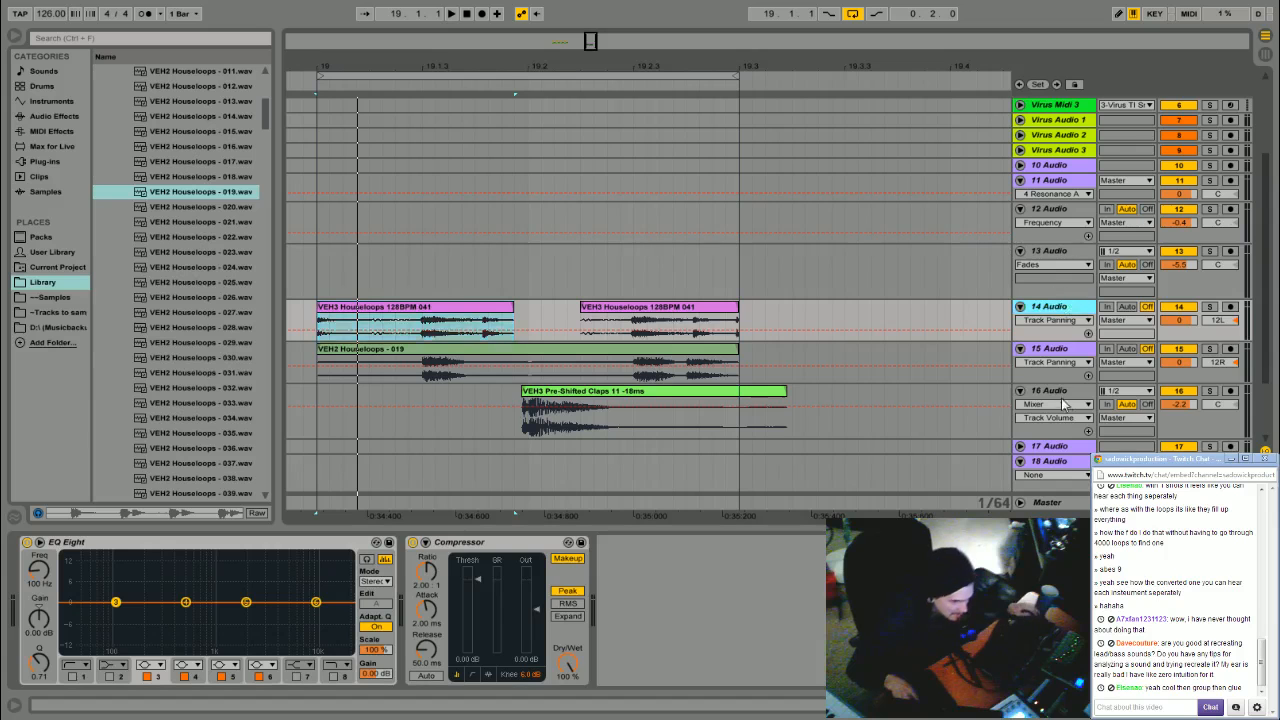
pyautogui.keyDown('shift'); pyautogui.click(1062, 394); pyautogui.keyUp('shift')
pyautogui.rightClick(1062, 394)
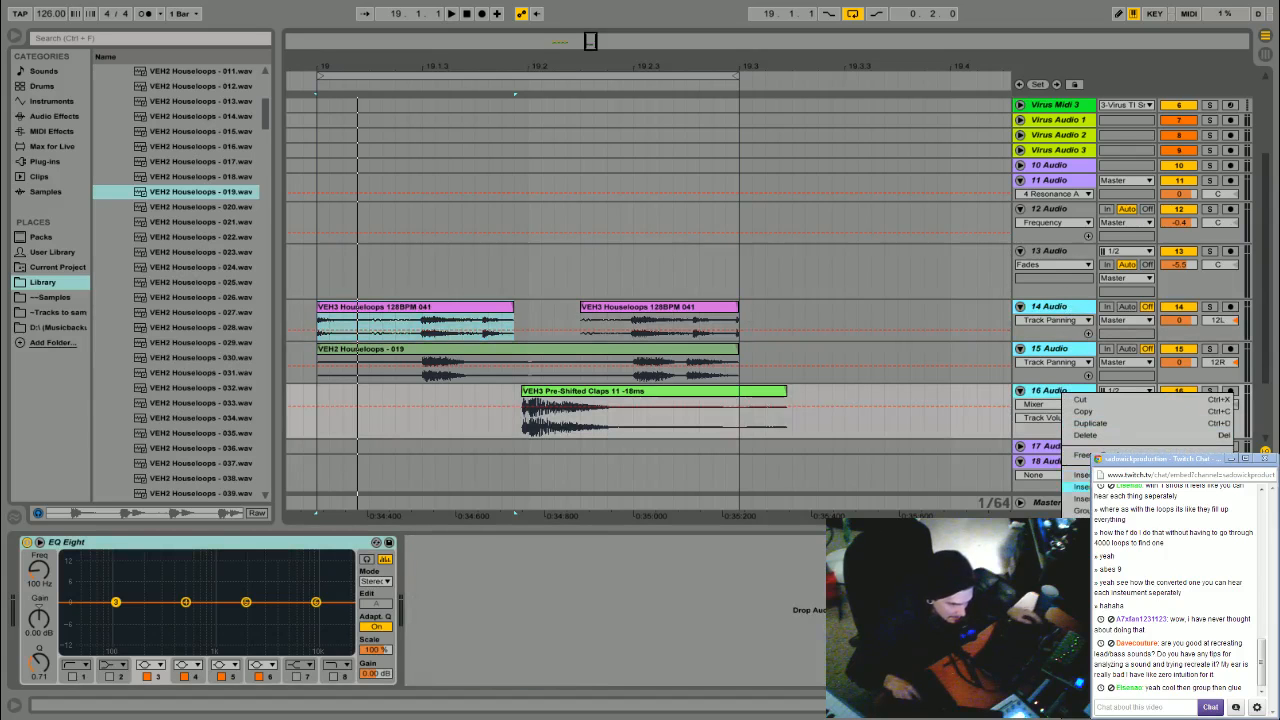
pyautogui.click(1085, 510)
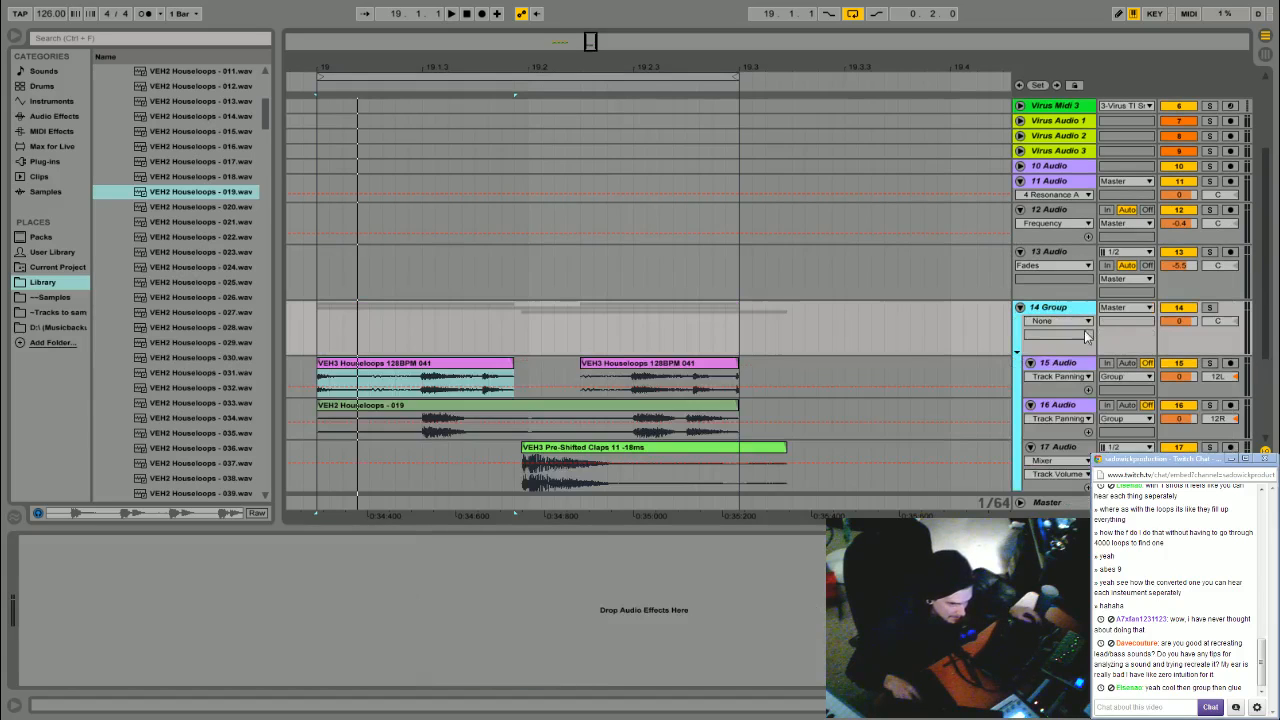
# - Add the Compressor audio effect to the new group track
pyautogui.click(50, 101)
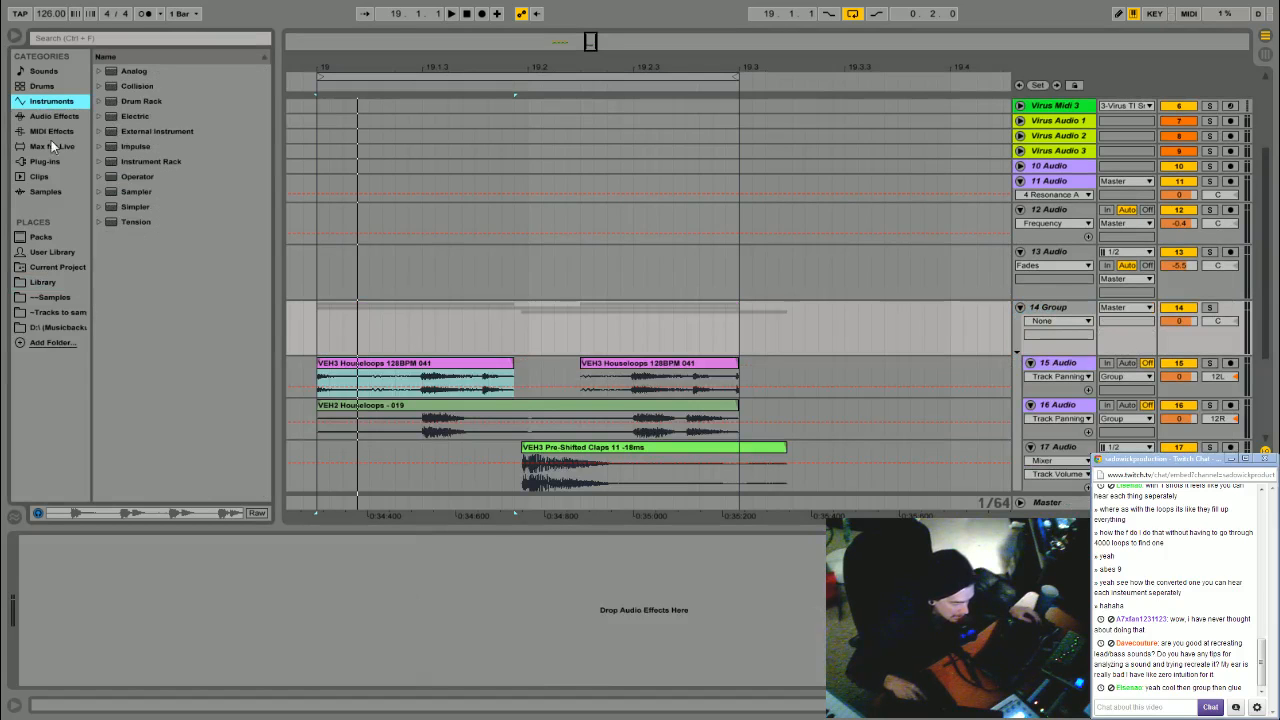
pyautogui.click(54, 116)
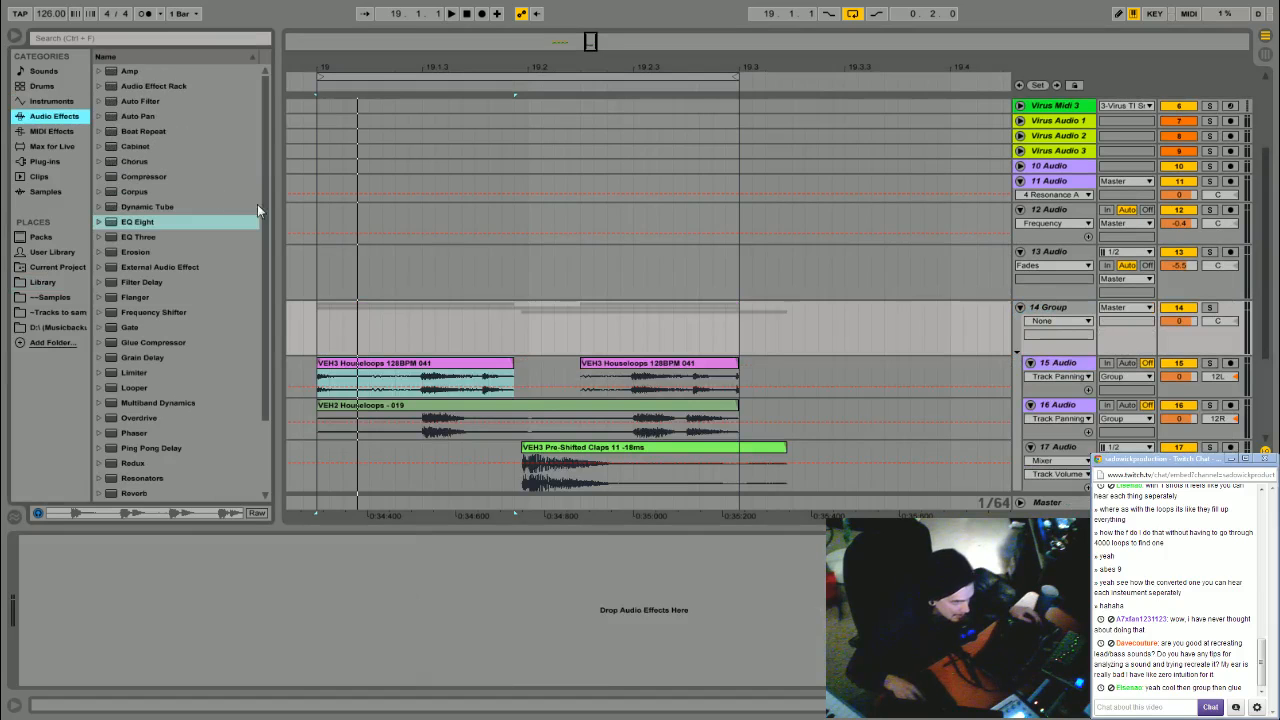
pyautogui.moveTo(186, 176); pyautogui.dragTo(195, 545)
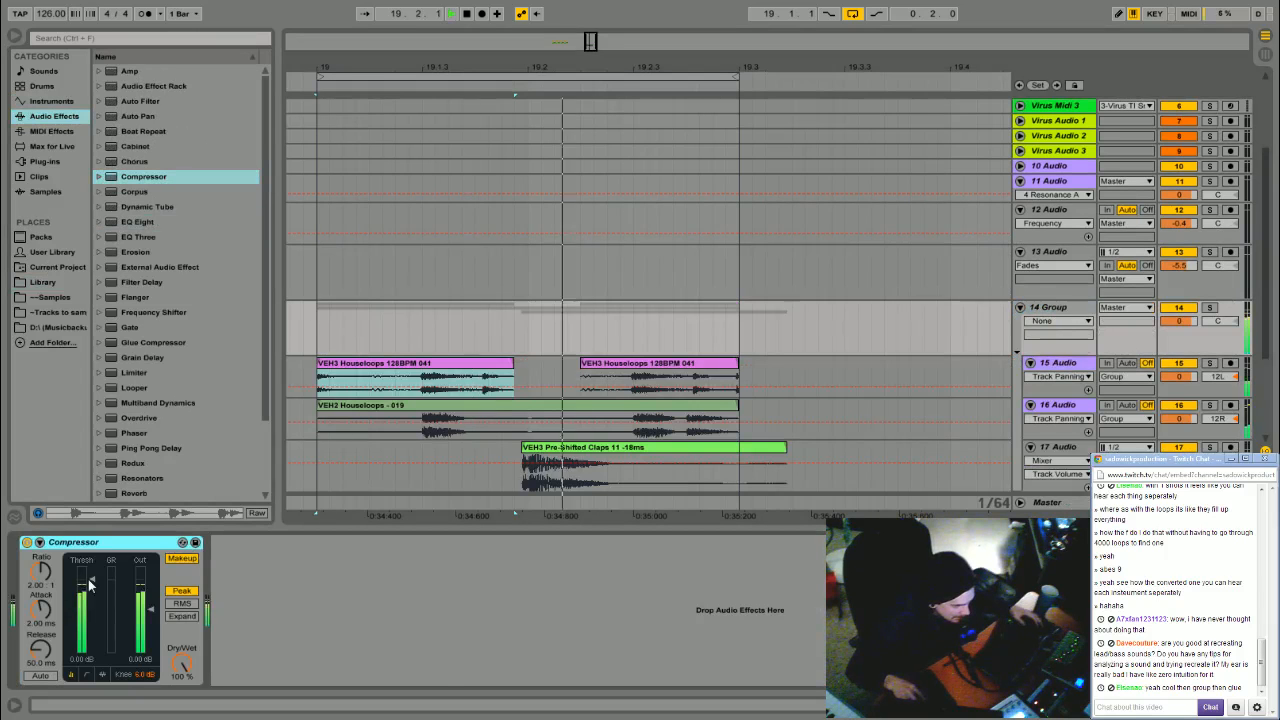
# - During playback, disable the group compressor's Makeup and lower its threshold to -11.2 dB
pyautogui.click(181, 558)
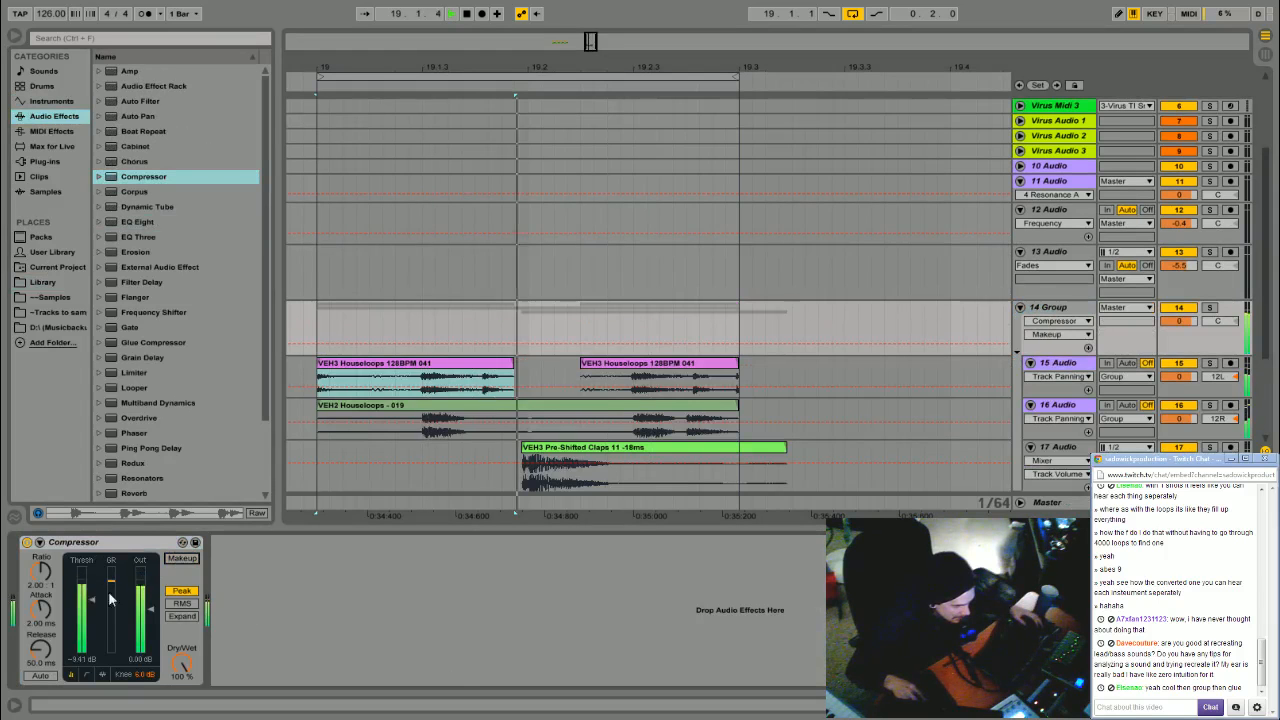
pyautogui.moveTo(87, 605); pyautogui.dragTo(87, 612)
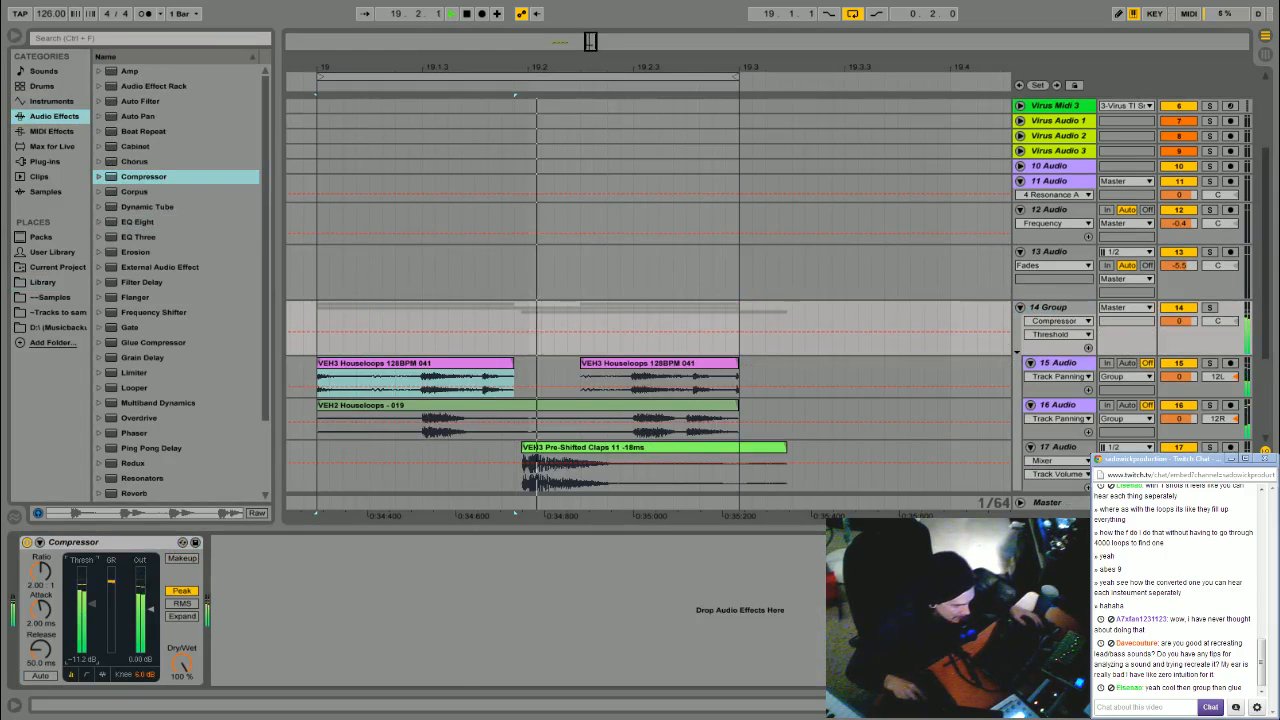
pyautogui.press('space')
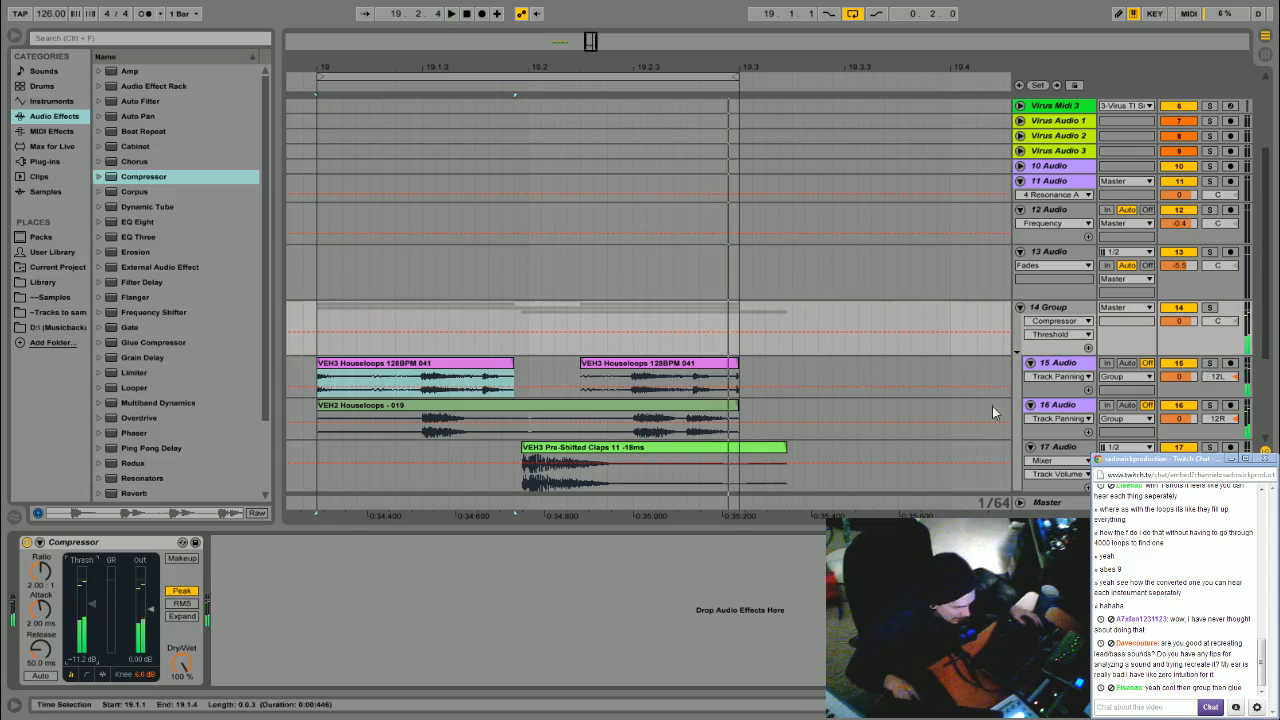
# - Try an EQ Eight cut of -8.55 dB at 154 Hz on the claps track and undo it
pyautogui.click(536, 448)
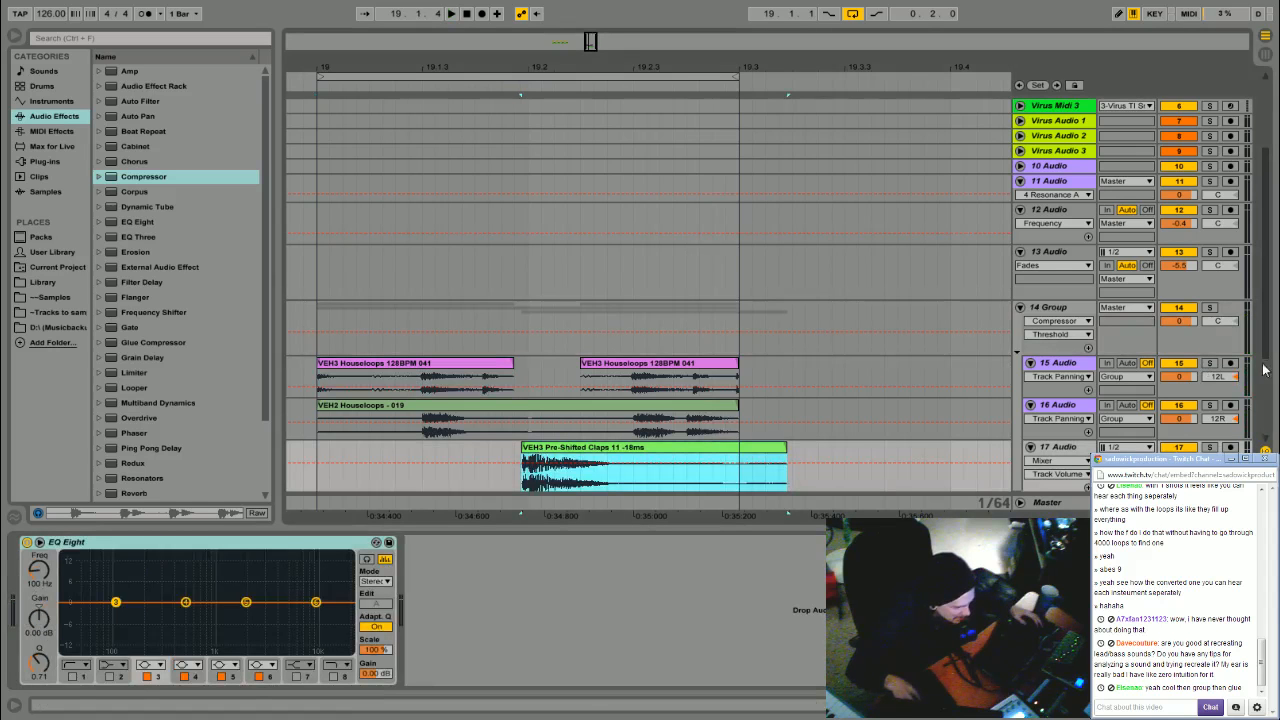
pyautogui.moveTo(185, 601); pyautogui.dragTo(133, 628)
pyautogui.hotkey('ctrl', 'z')
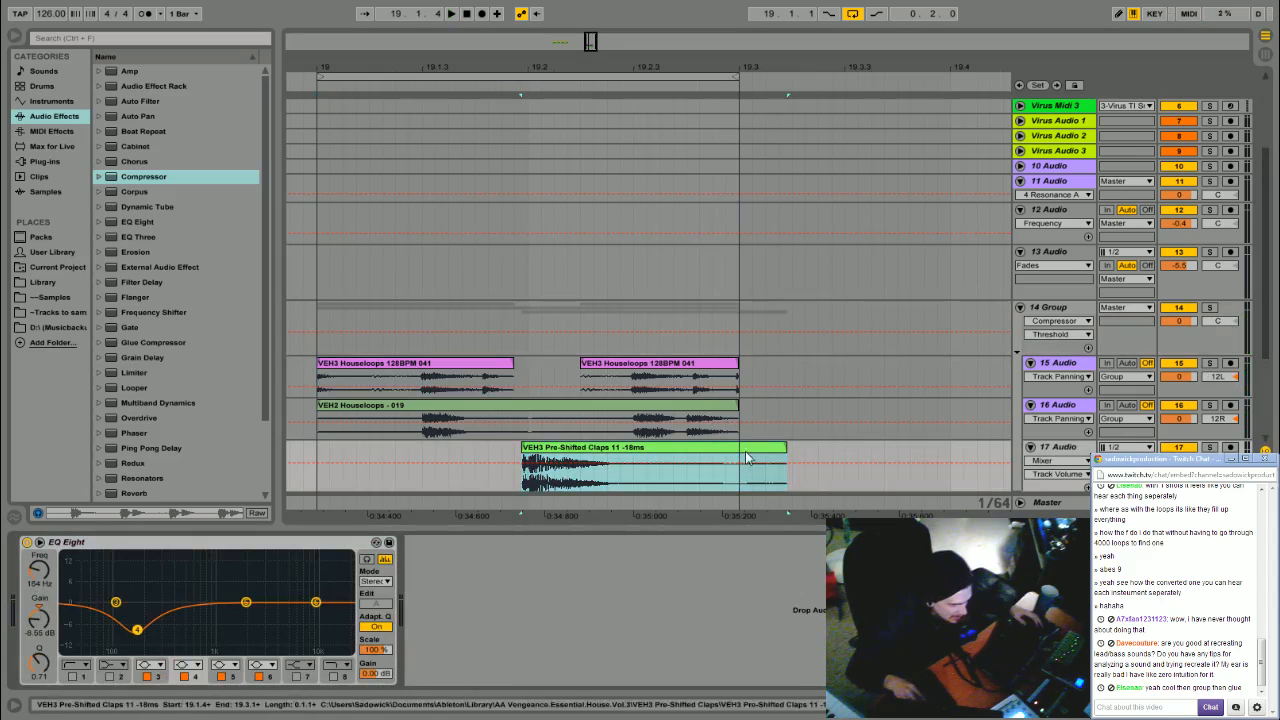
# - During playback, set the group compressor's threshold to -5.74 dB and enable Makeup
pyautogui.click(420, 366)
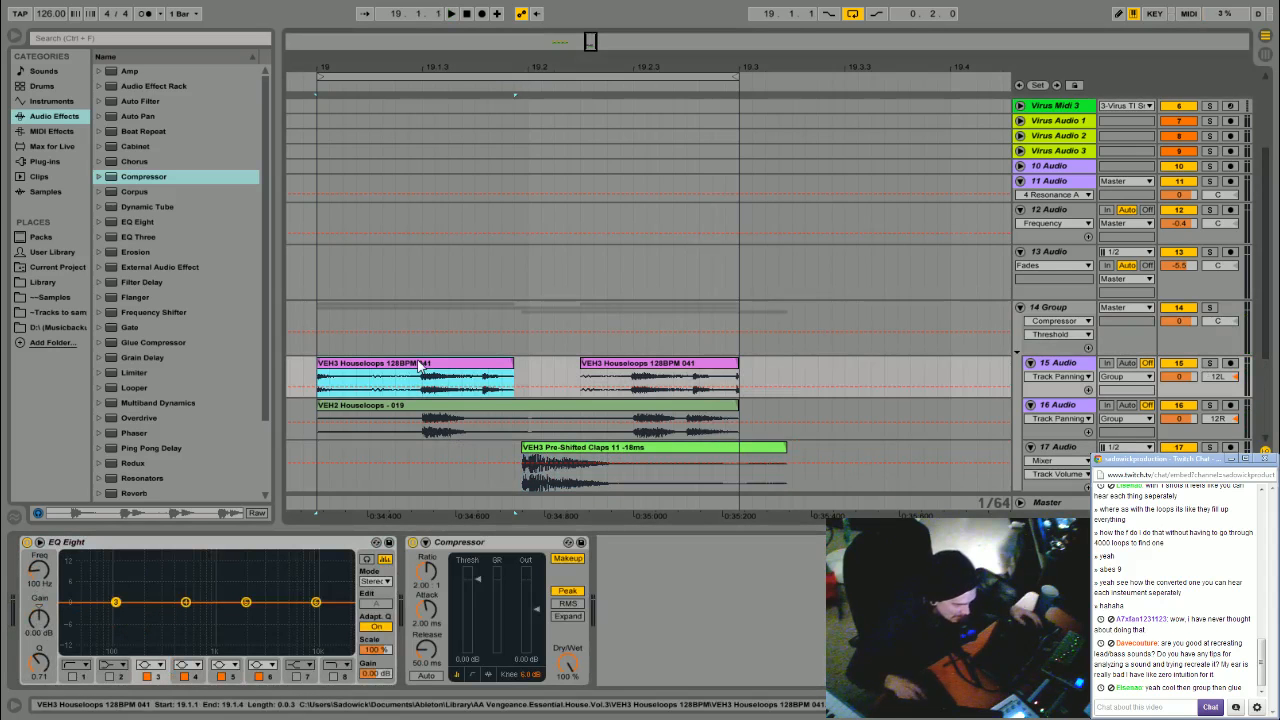
pyautogui.press('space')
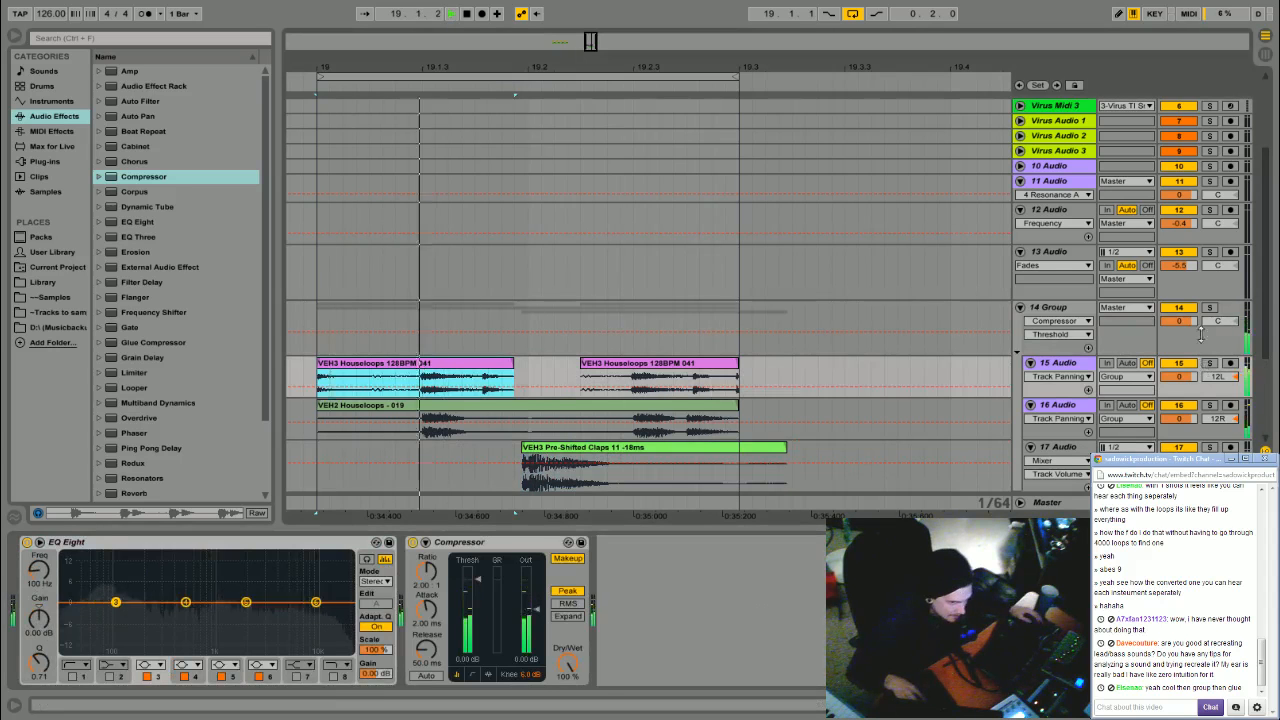
pyautogui.click(1050, 308)
pyautogui.moveTo(92, 604); pyautogui.dragTo(92, 592)
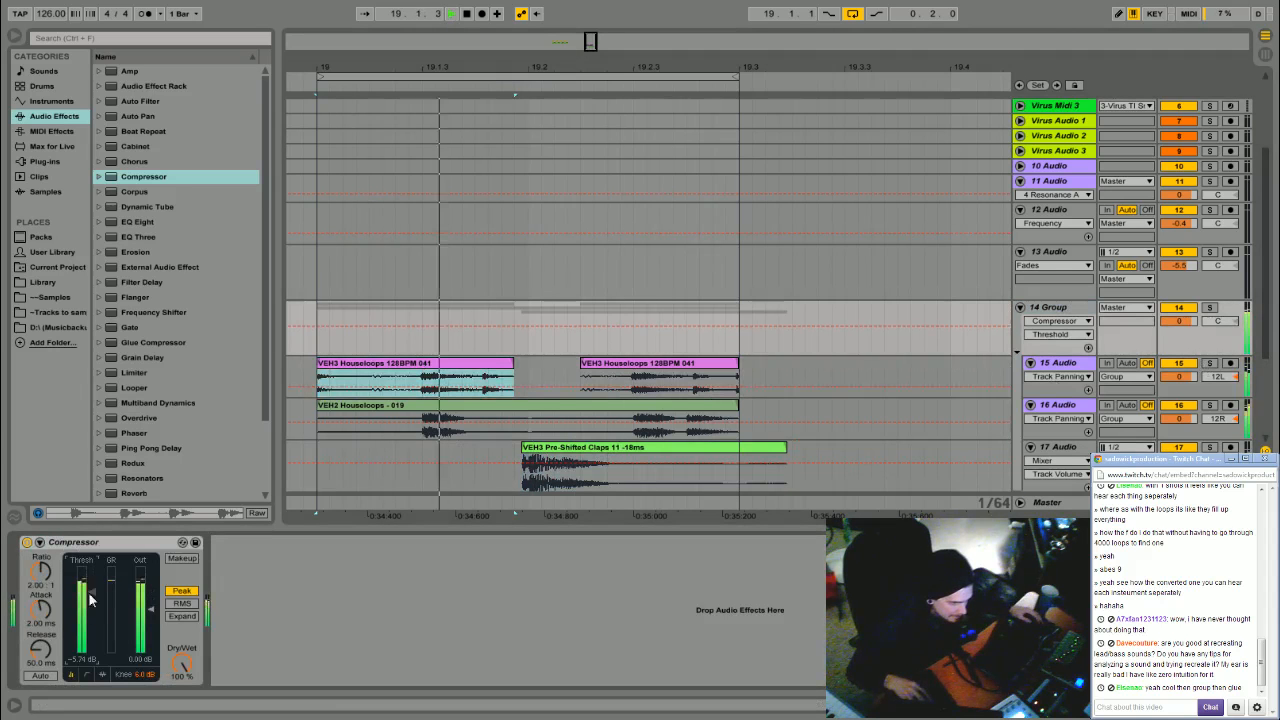
pyautogui.click(187, 559)
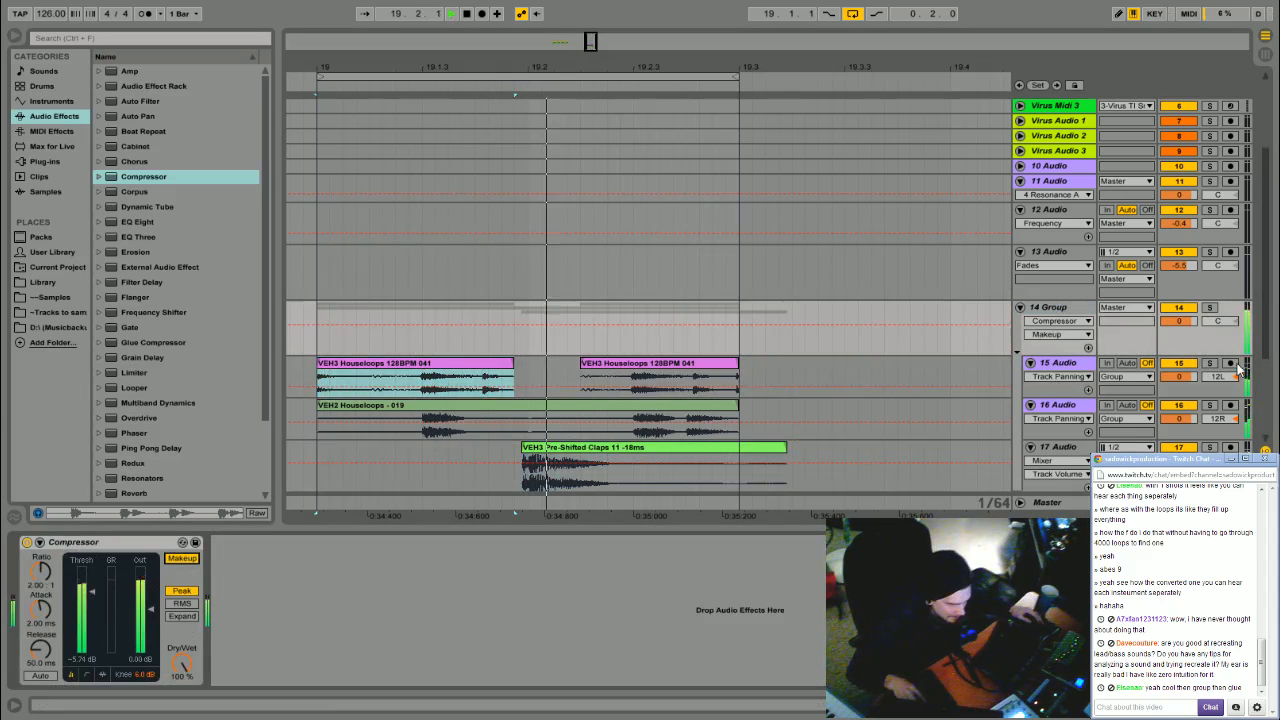
# - Solo the 16 Audio loop track, set its volume to -2.8 dB, and unsolo it
pyautogui.click(1210, 406)
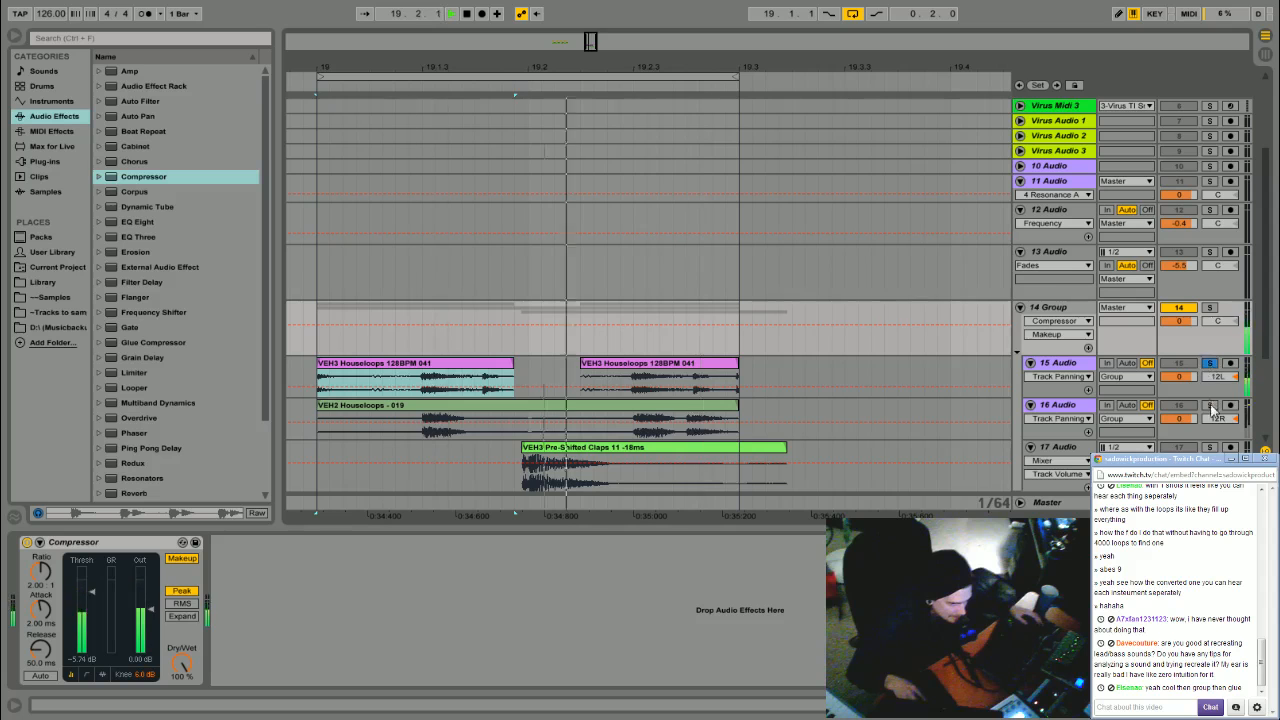
pyautogui.moveTo(1180, 419); pyautogui.dragTo(1180, 428)
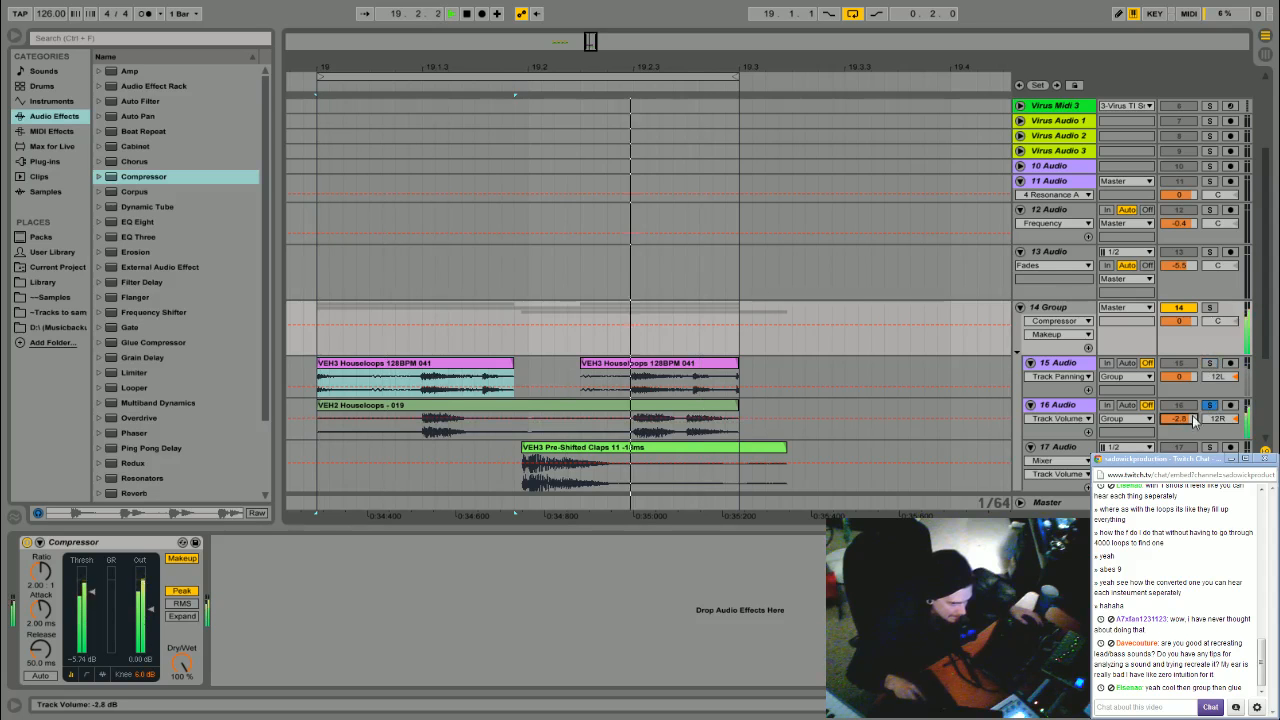
pyautogui.click(1210, 406)
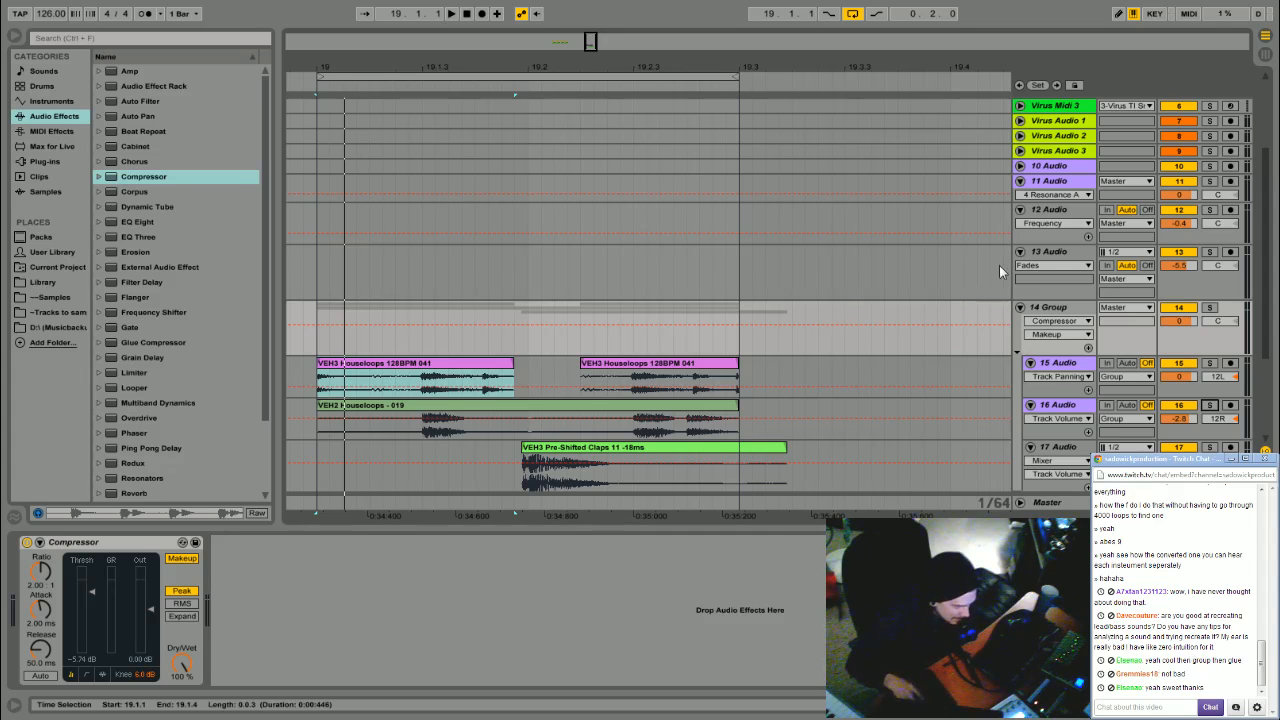
# - Cut the 14 Group track with its three audio tracks out of the set
pyautogui.rightClick(1071, 311)
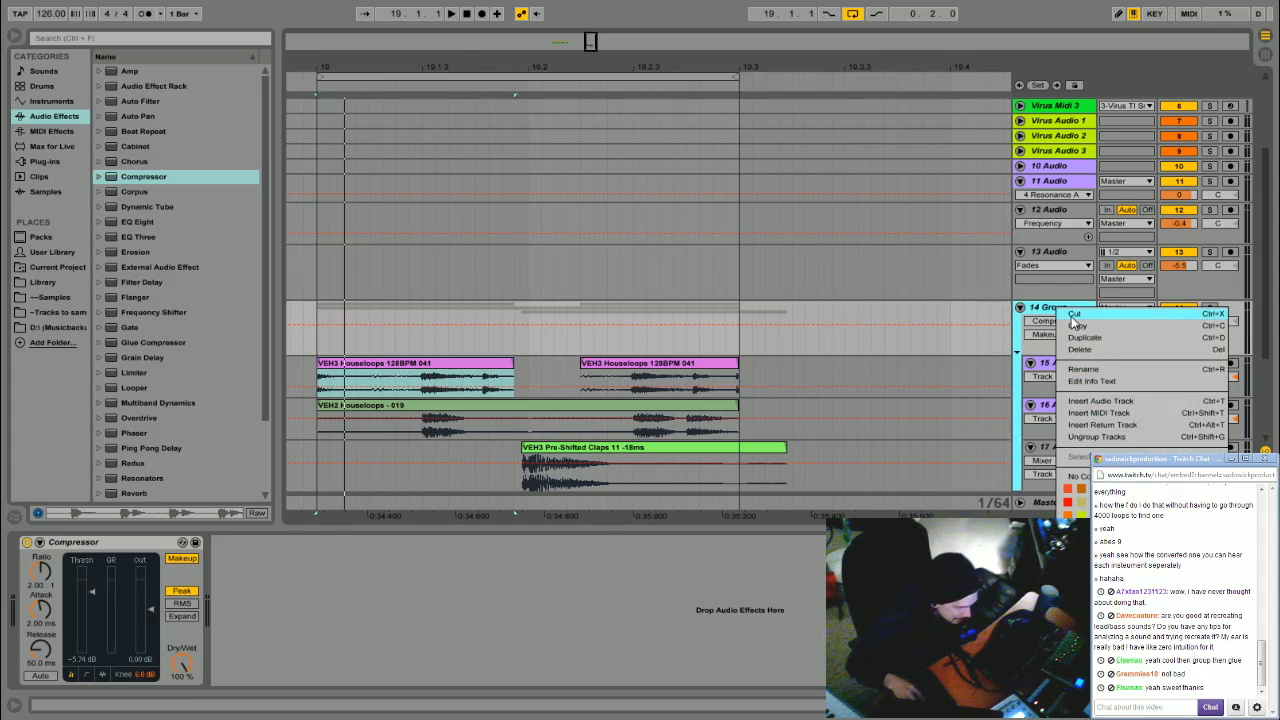
pyautogui.click(1073, 316)
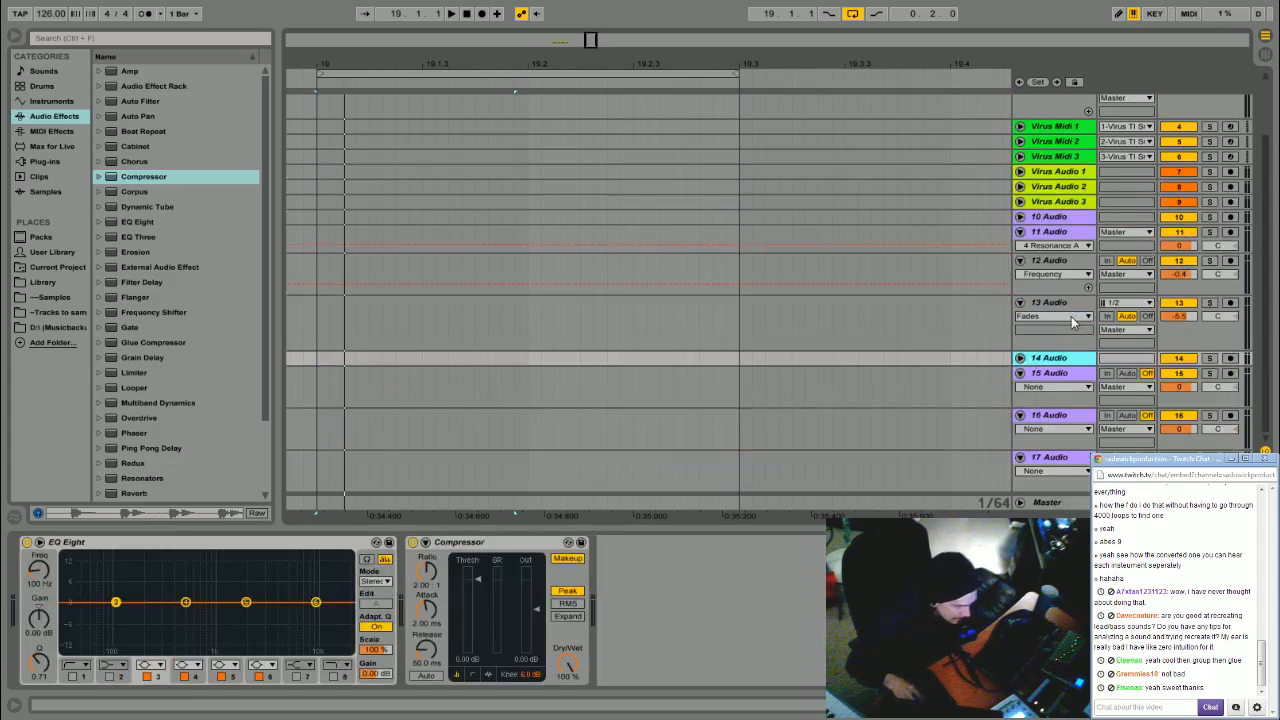
# - Open the Virus TI Snow plug-in window from track 3 and place it clear of the track headers
pyautogui.scroll(3, 1040, 208)
pyautogui.click(1078, 108)
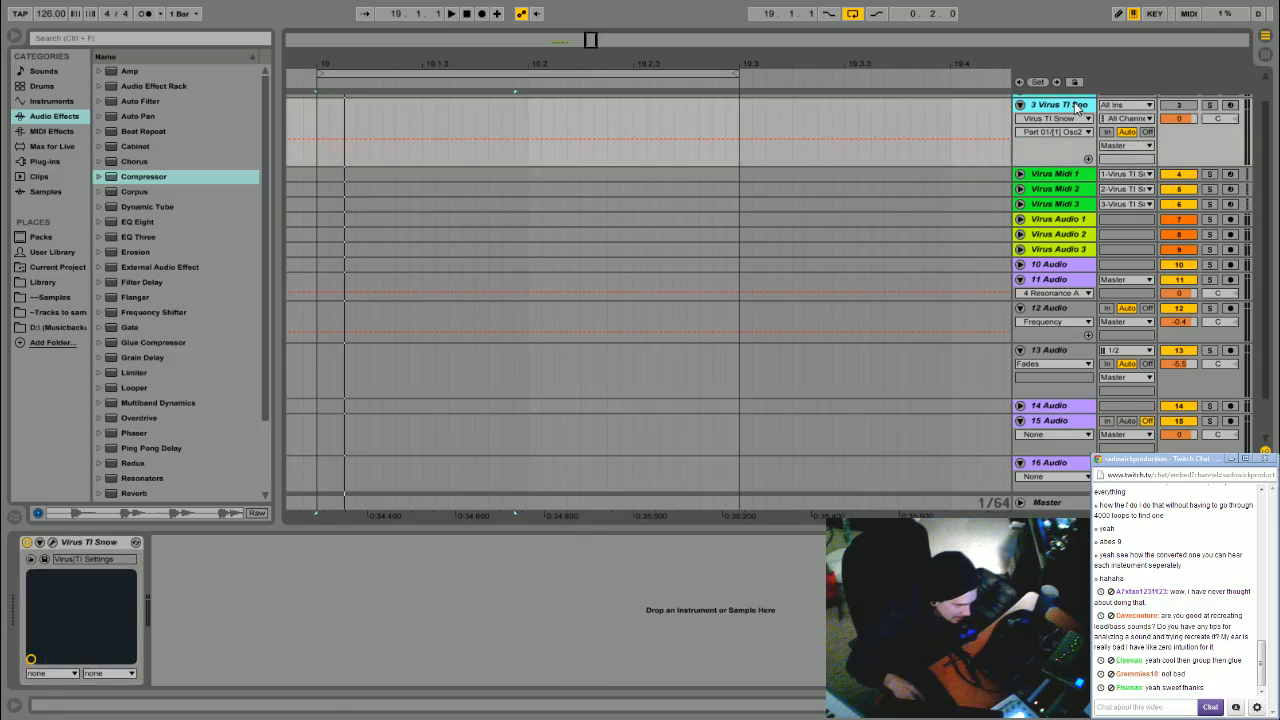
pyautogui.click(55, 542)
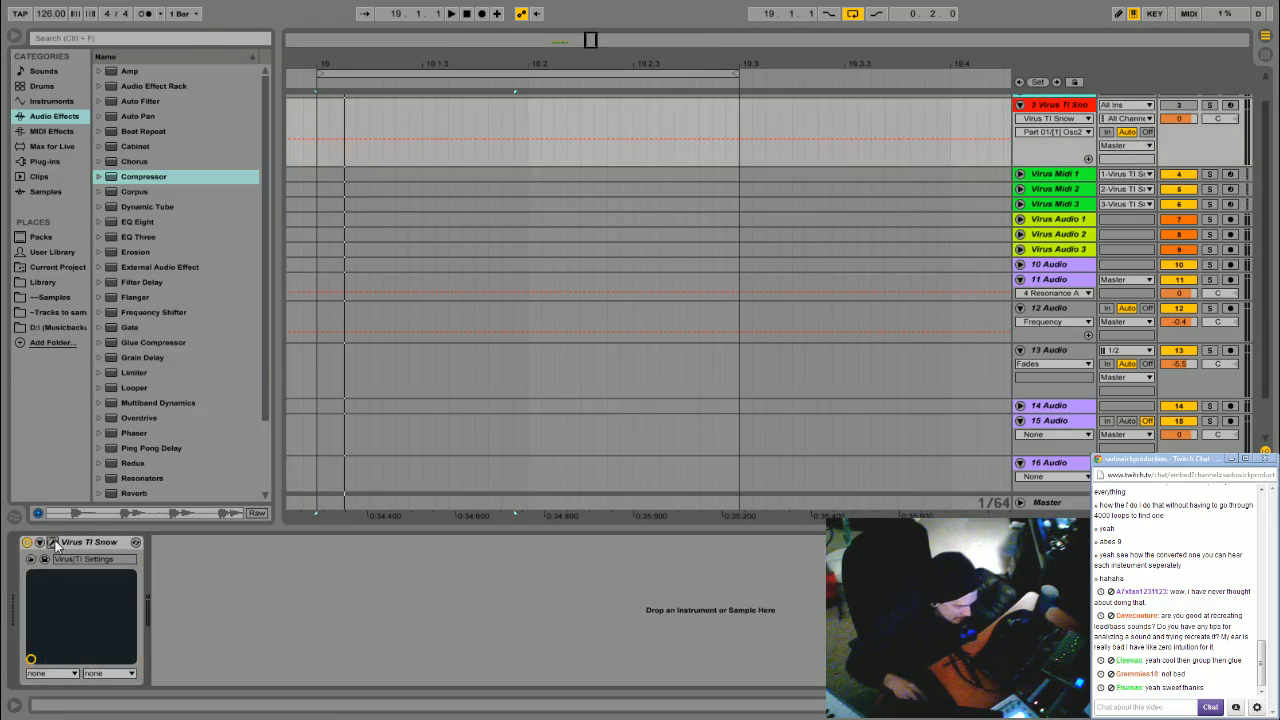
pyautogui.moveTo(398, 0); pyautogui.dragTo(626, 171)
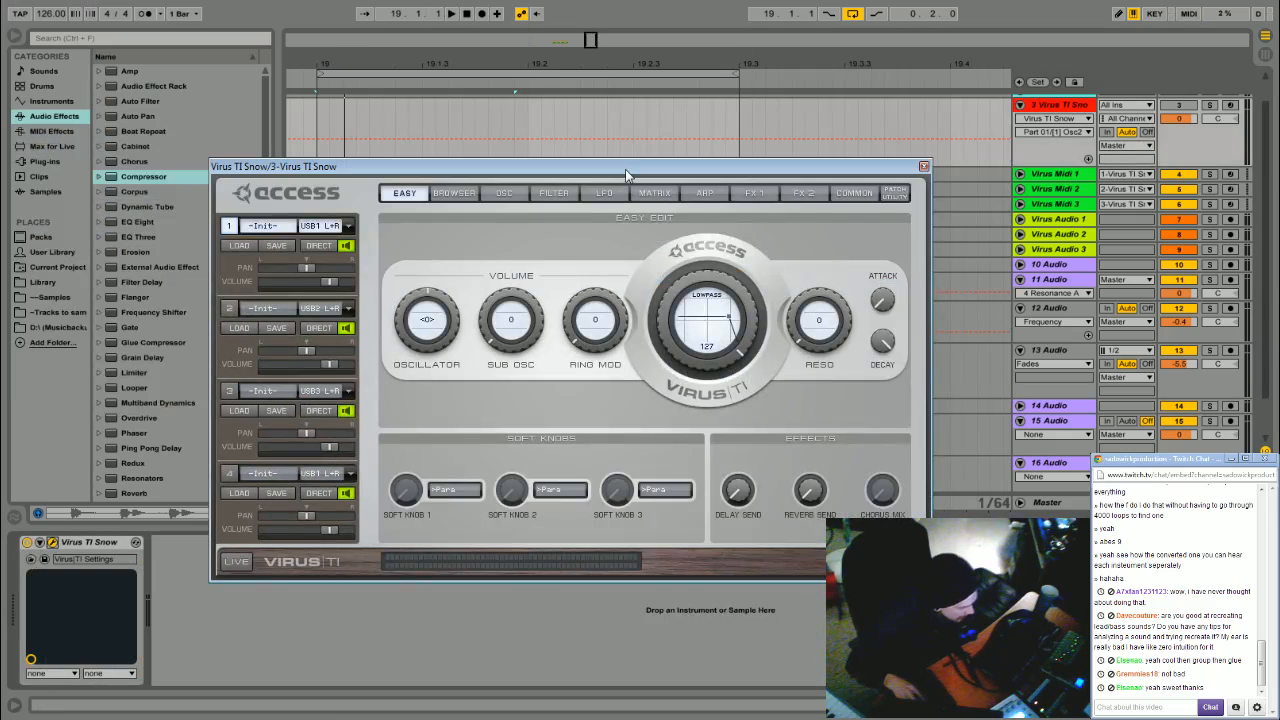
pyautogui.moveTo(625, 169); pyautogui.dragTo(501, 108)
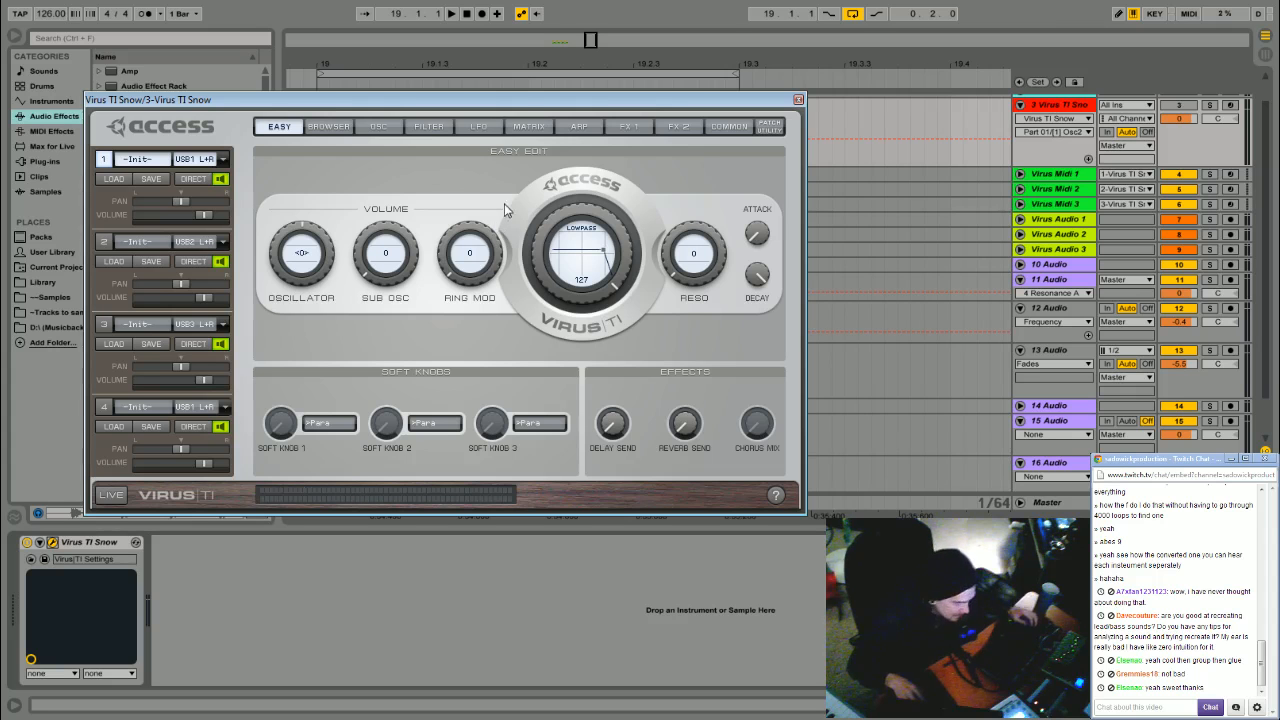
pyautogui.moveTo(522, 101); pyautogui.dragTo(572, 69)
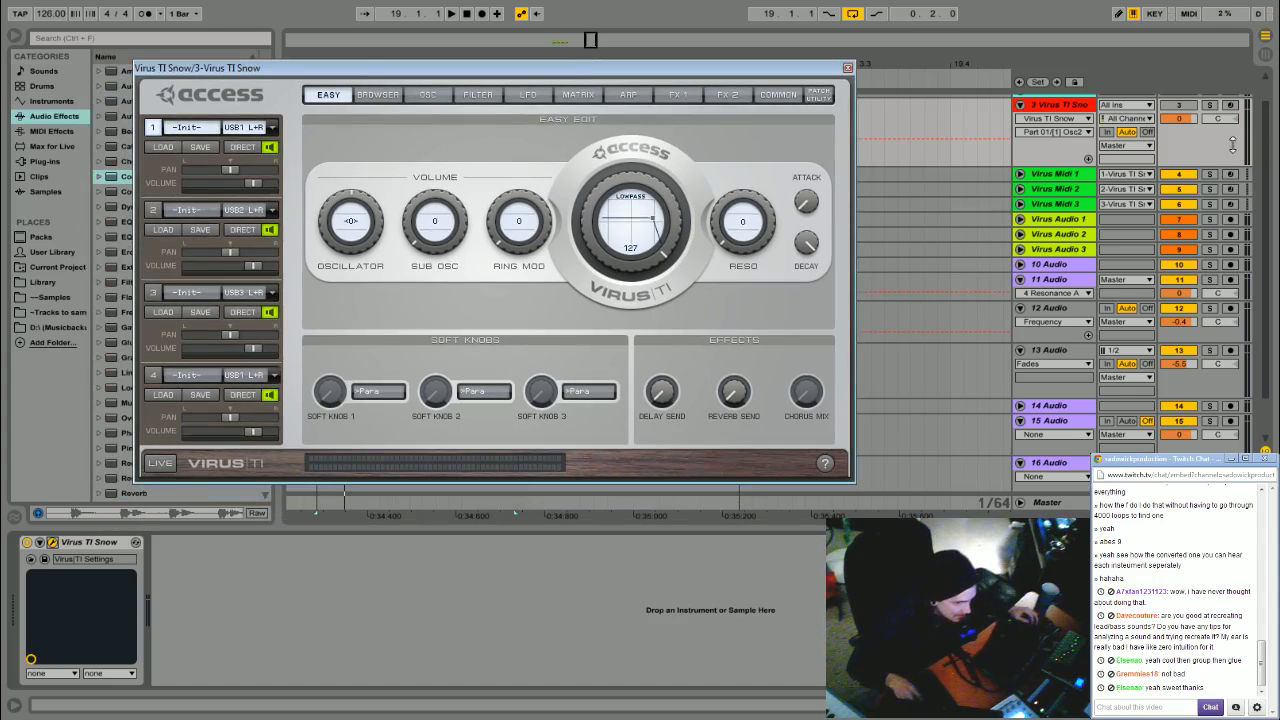
# - Arm the Virus Midi 1 track and set the computer keyboard's octave range to C1 to D2
pyautogui.click(1230, 174)
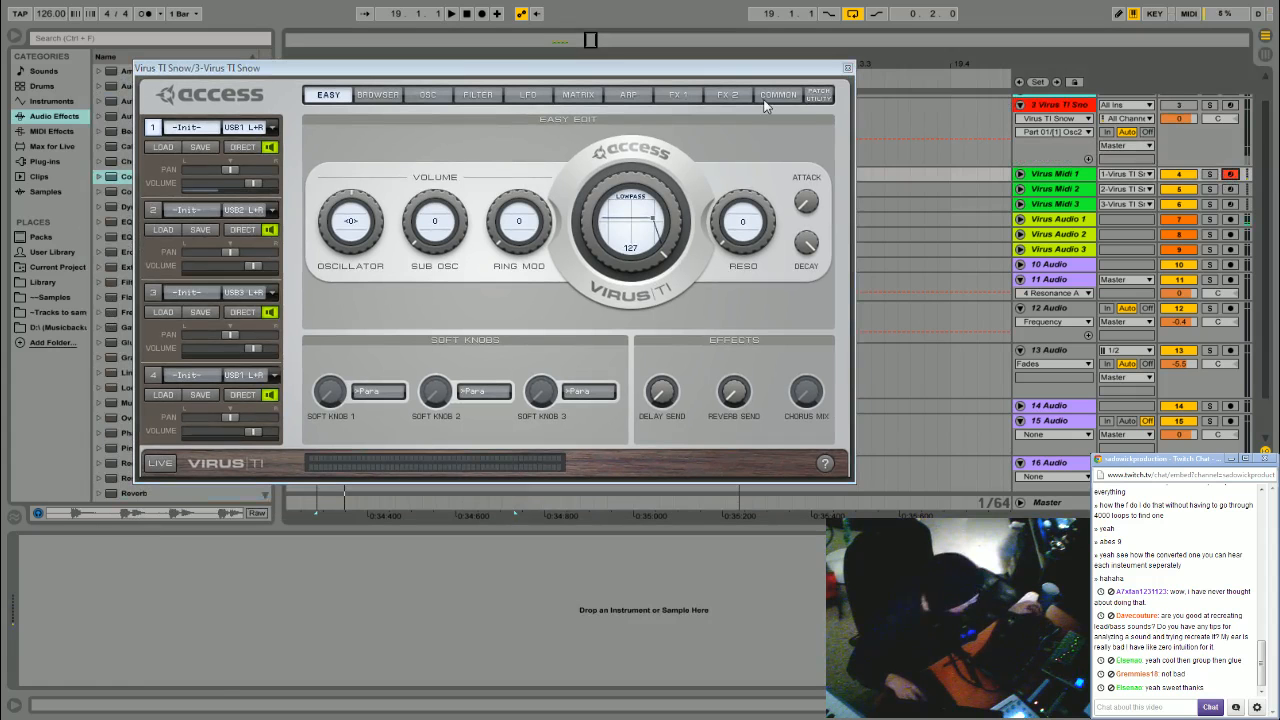
pyautogui.press('z')
pyautogui.press('x')
pyautogui.press('x')
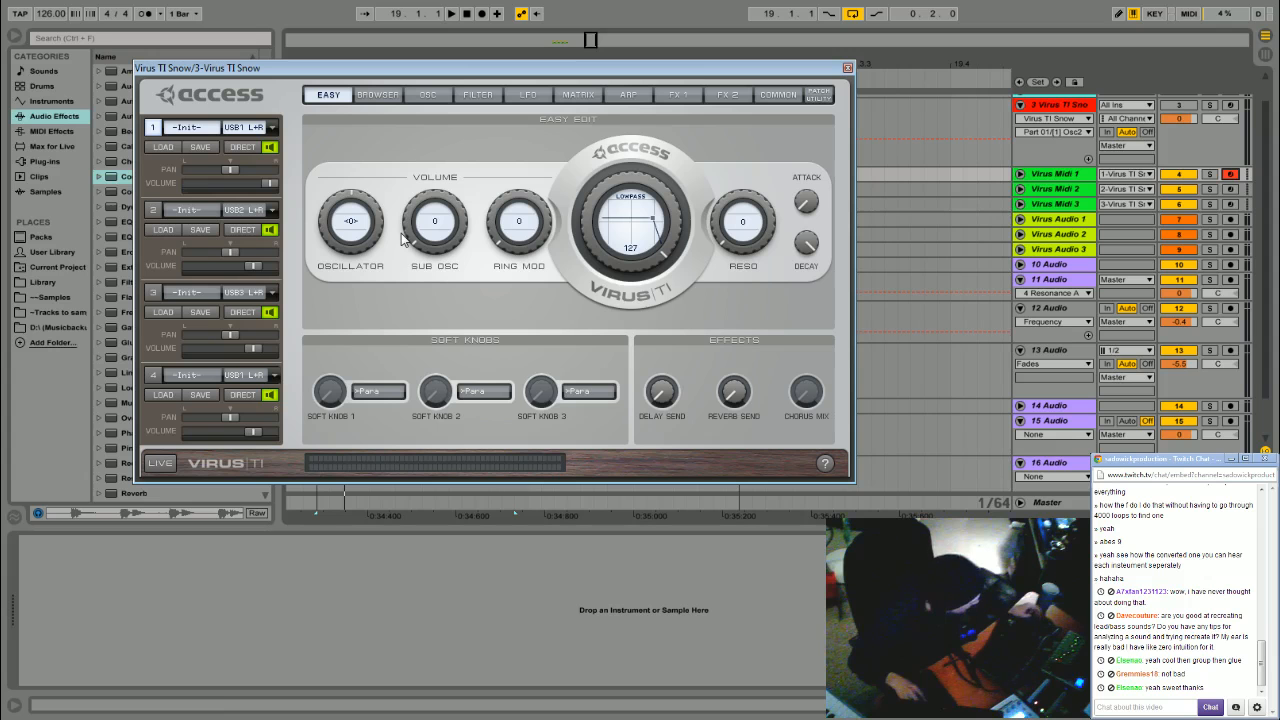
pyautogui.press('z')
pyautogui.press('z')
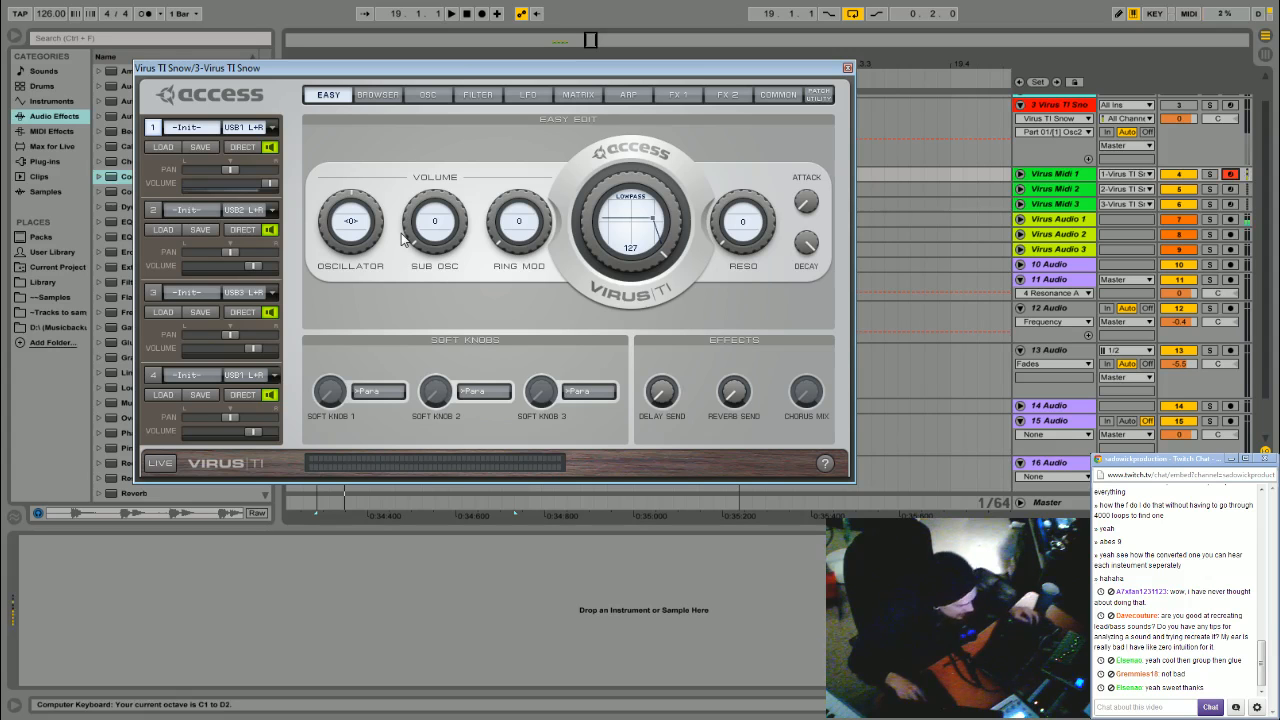
pyautogui.press('z')
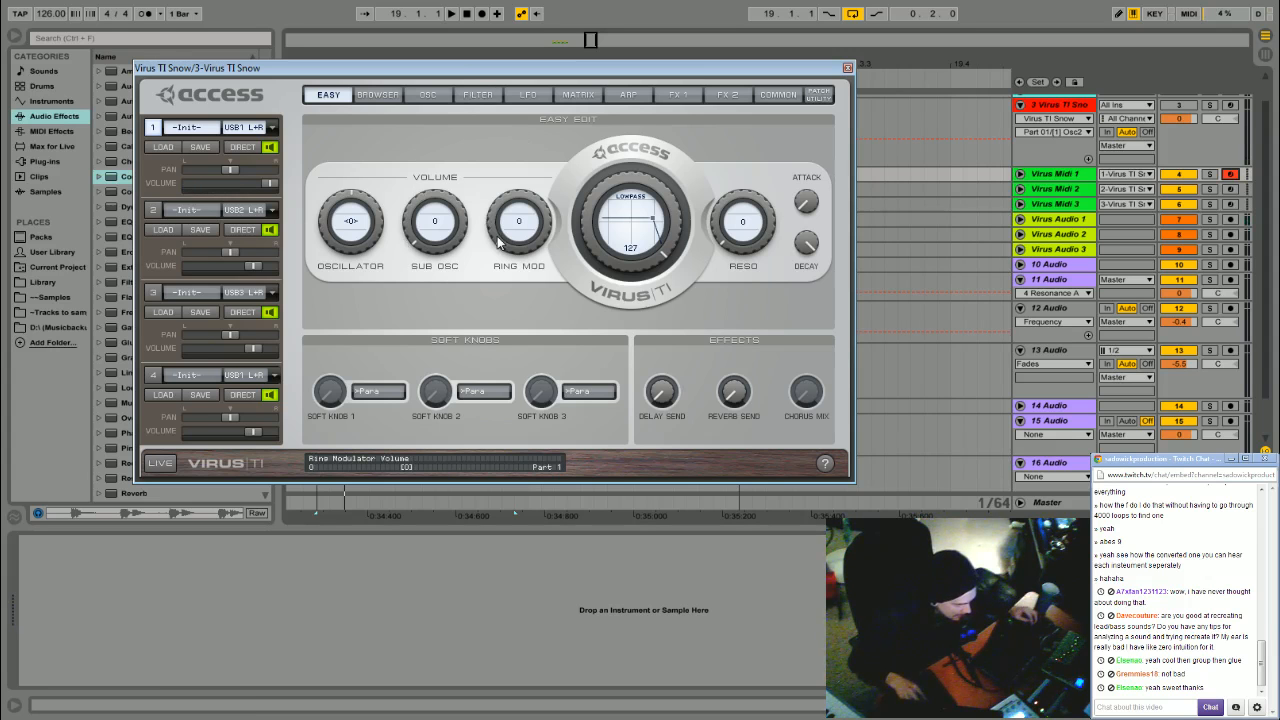
pyautogui.press('x')
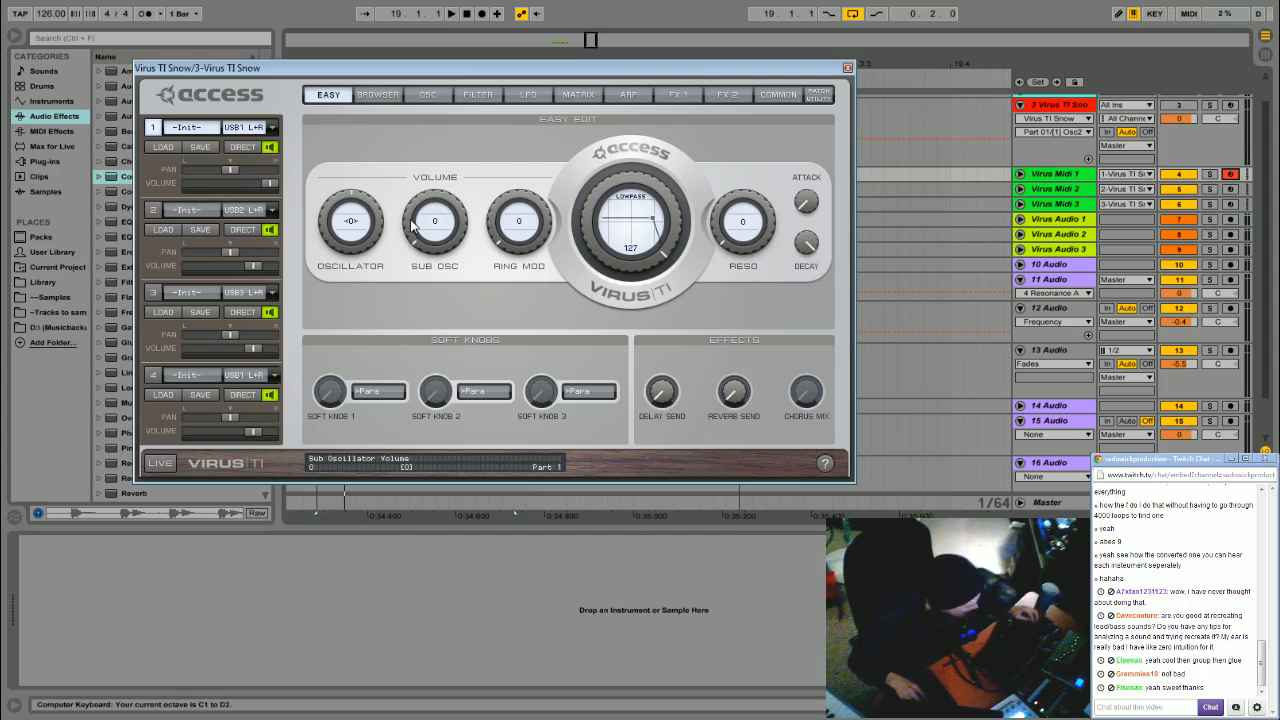
# - Show the Virus TI Snow oscillator settings and unfold the Virus Audio 1 track
pyautogui.click(385, 97)
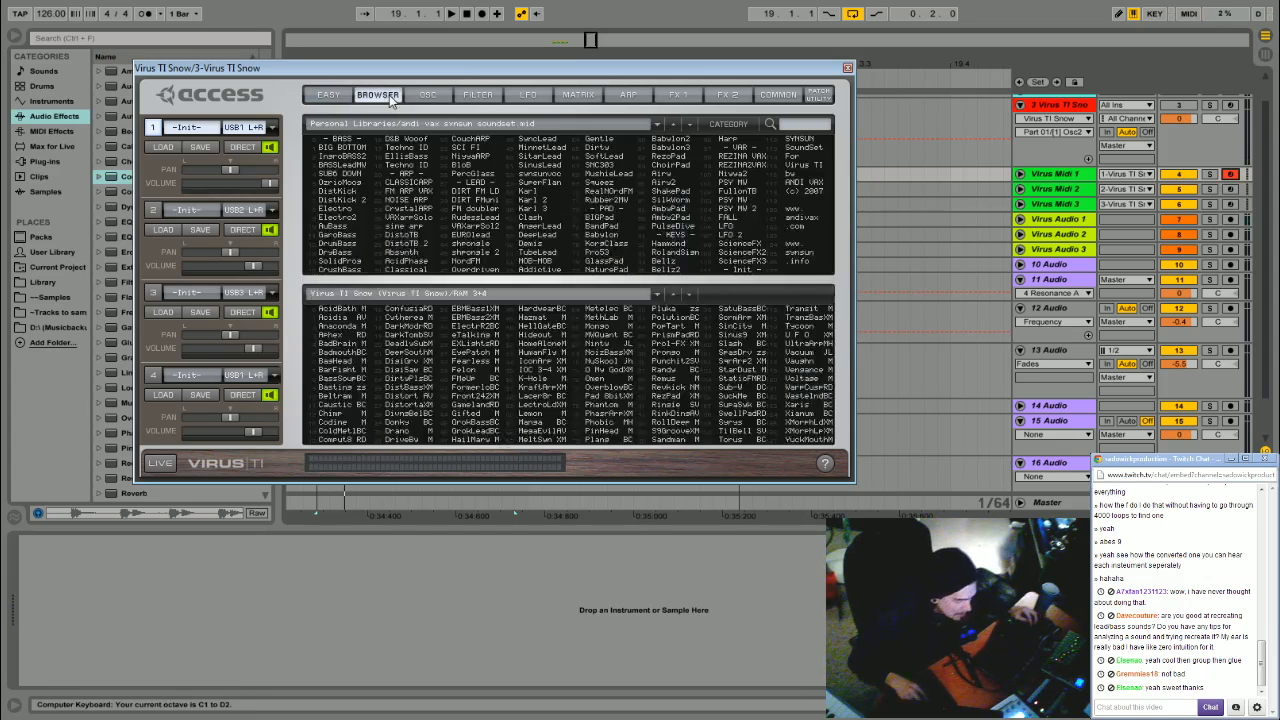
pyautogui.click(445, 98)
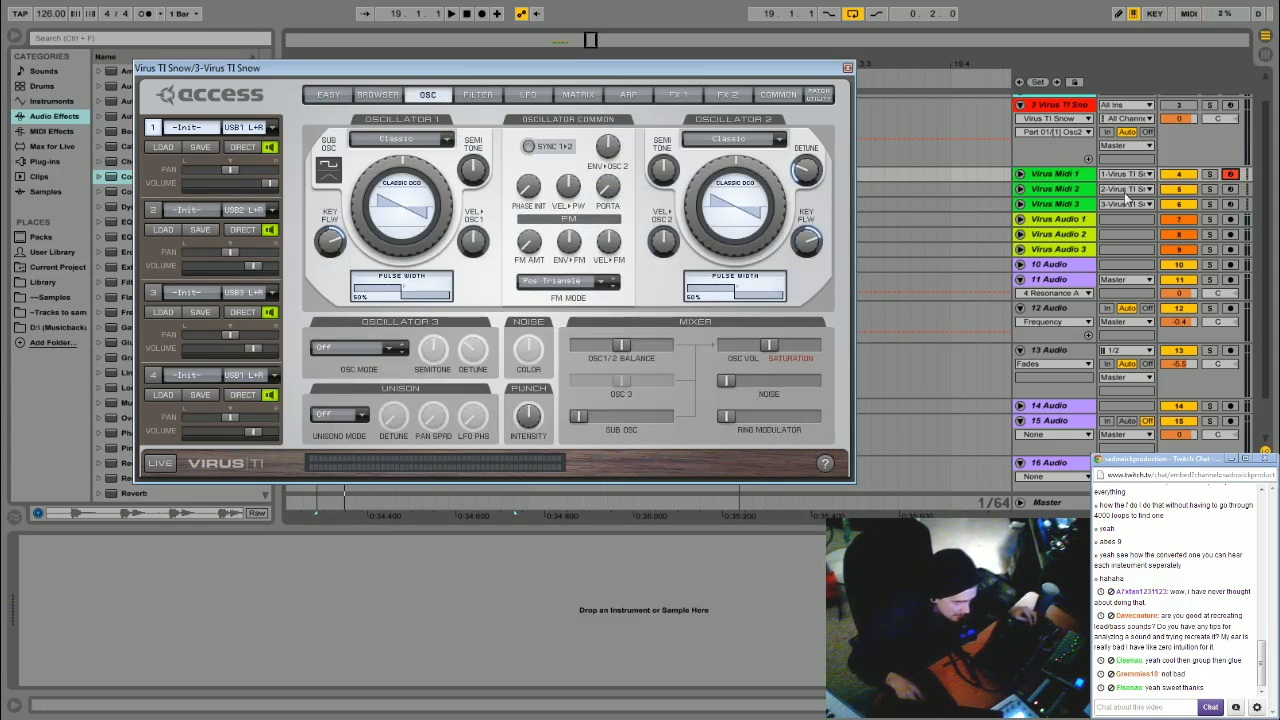
pyautogui.click(1021, 220)
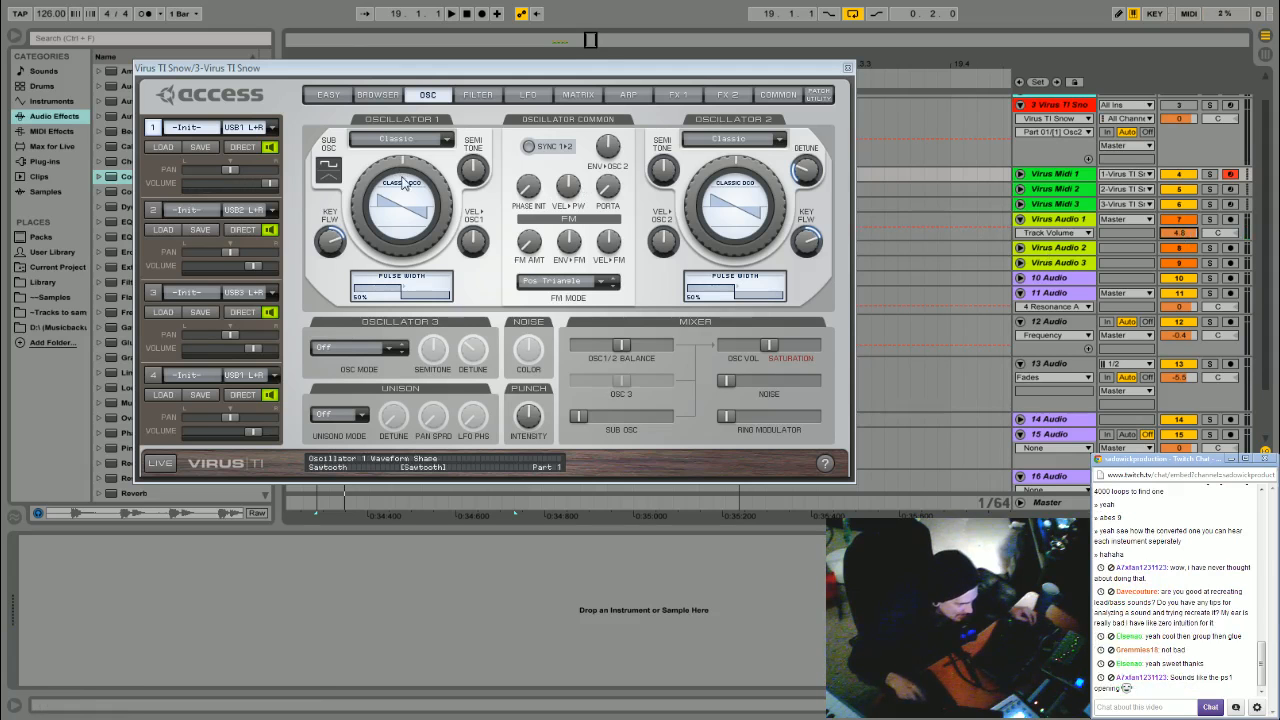
pyautogui.moveTo(373, 73); pyautogui.dragTo(409, 101)
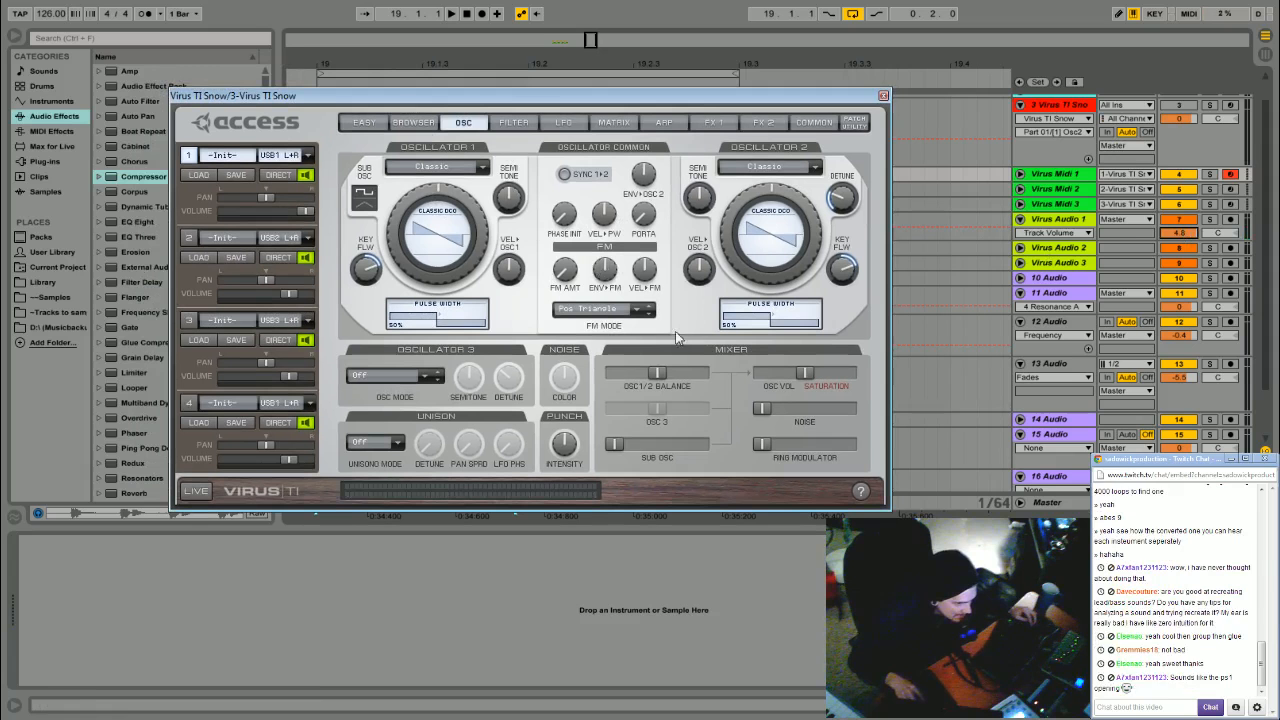
# - Shift the oscillator 1/2 balance fully to oscillator 1 and highlight the video link posted in the chat
pyautogui.moveTo(656, 372); pyautogui.dragTo(614, 372)
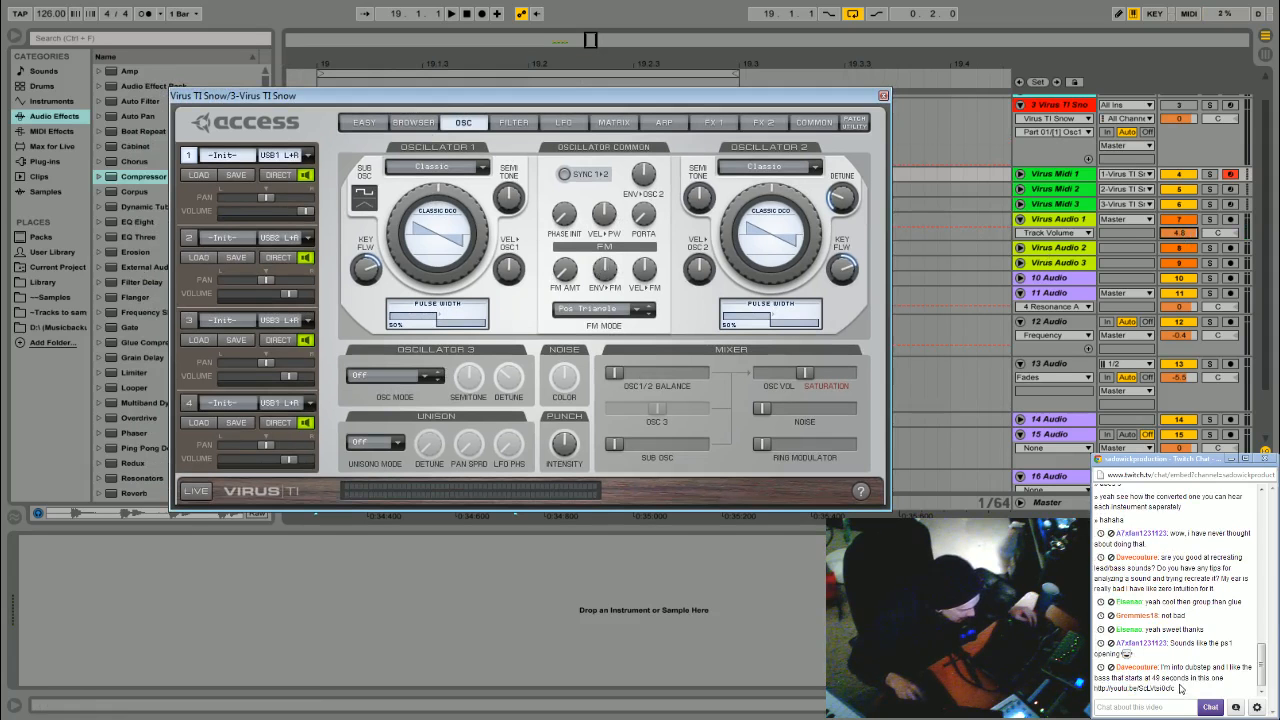
pyautogui.moveTo(1183, 692); pyautogui.dragTo(1094, 689)
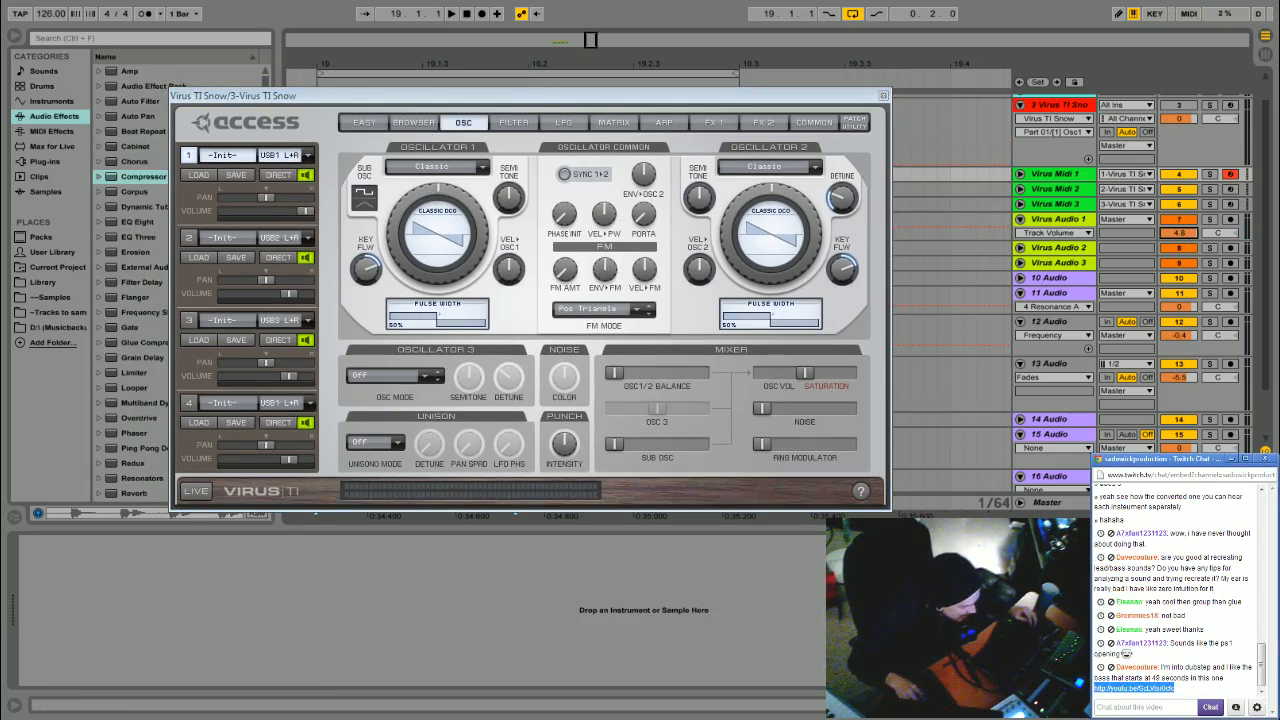
pyautogui.click(1100, 689)
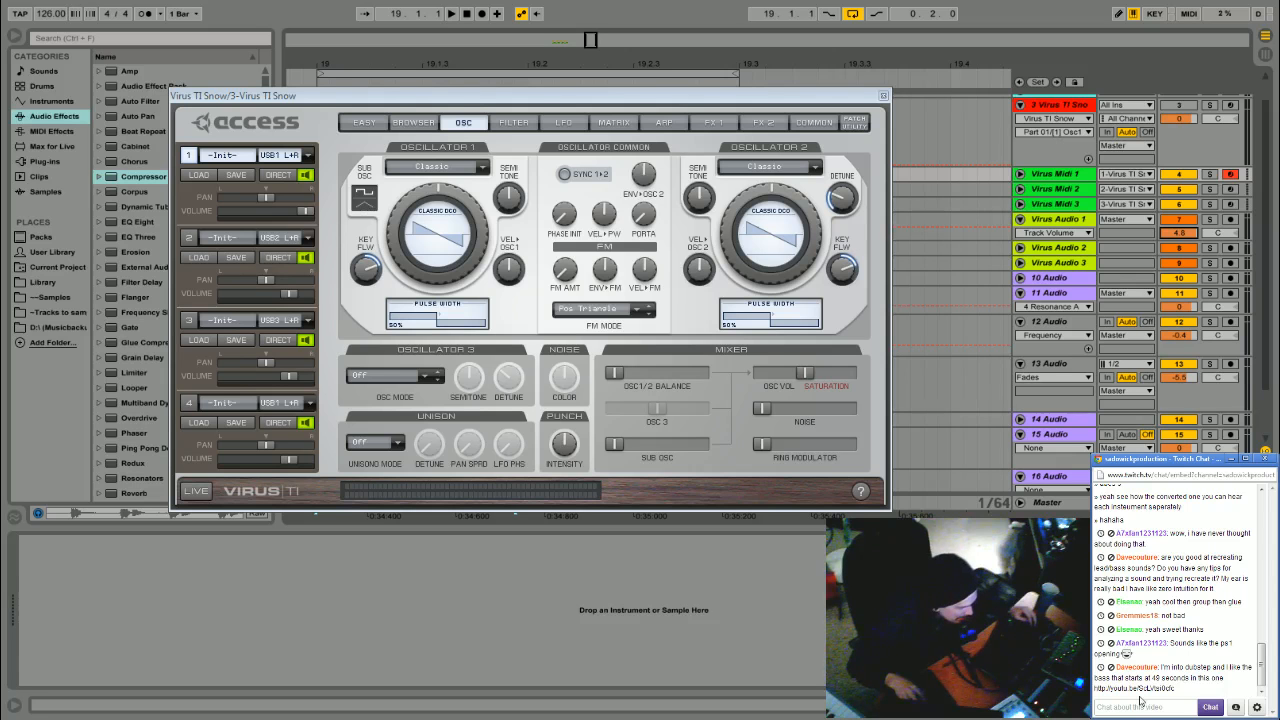
# - Reposition the Virus TI Snow window slightly higher over the arrangement
pyautogui.moveTo(506, 102); pyautogui.dragTo(532, 147)
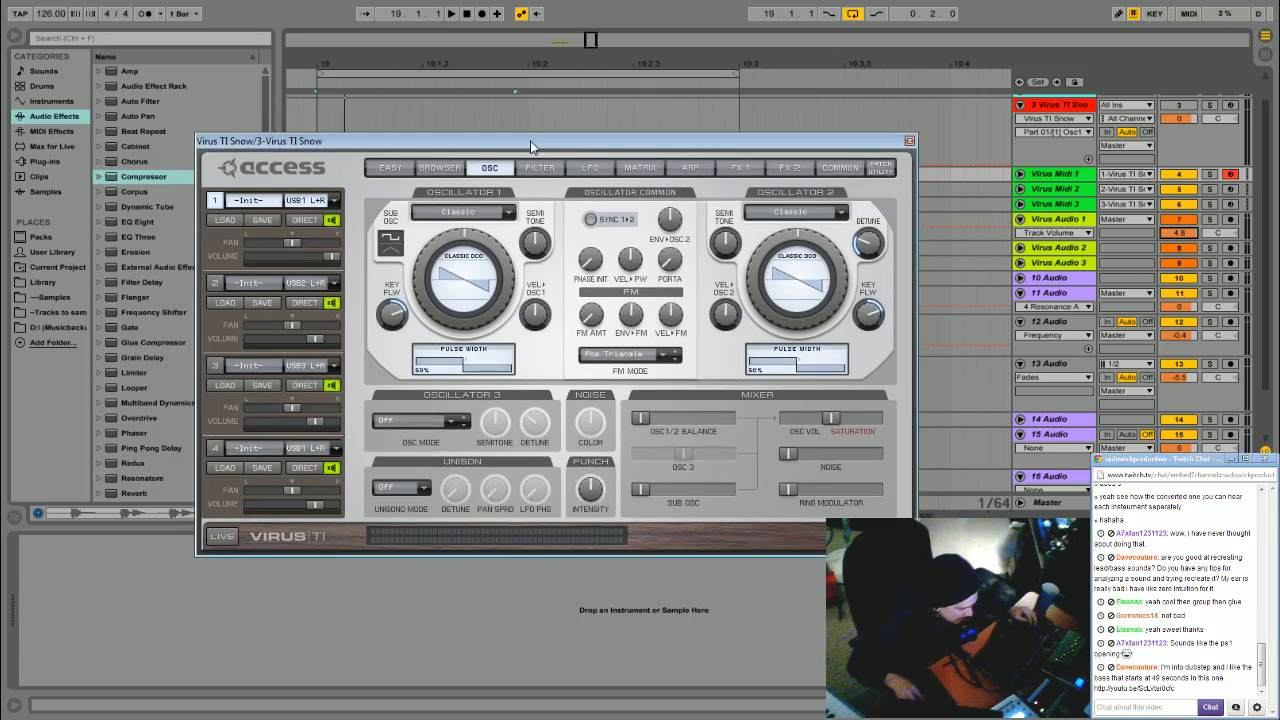
pyautogui.moveTo(464, 254)
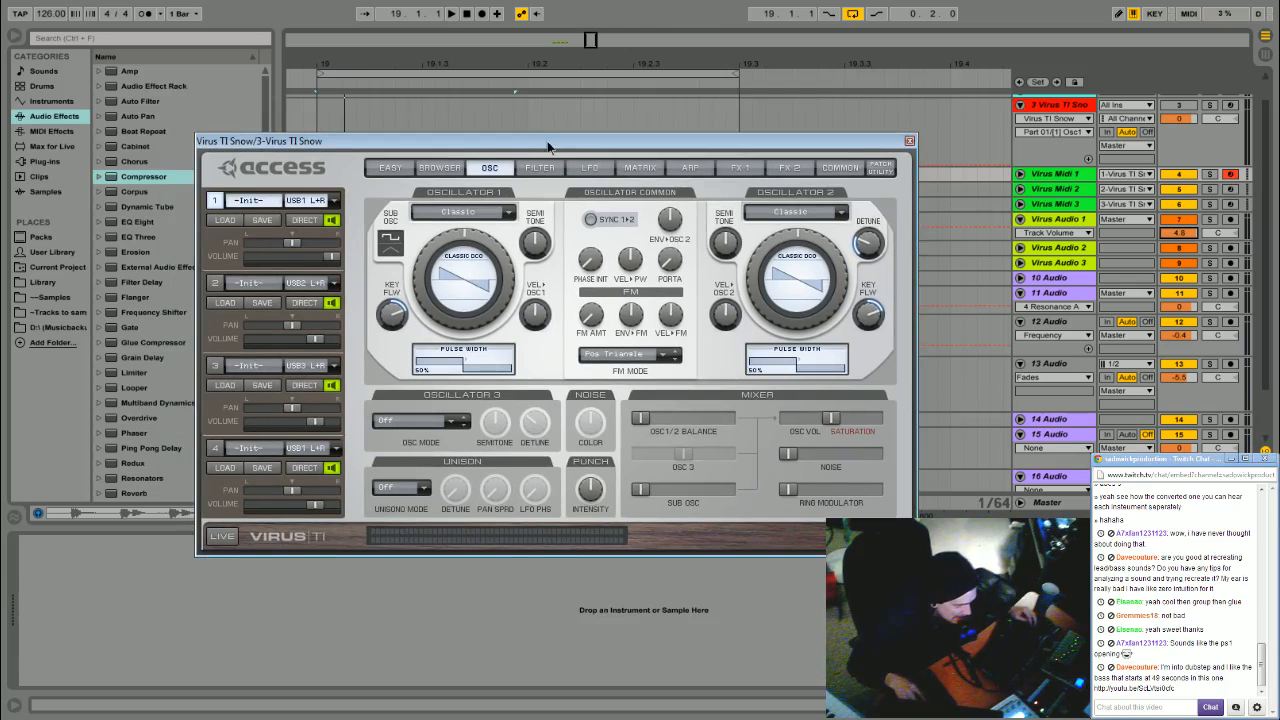
pyautogui.moveTo(547, 141); pyautogui.dragTo(508, 87)
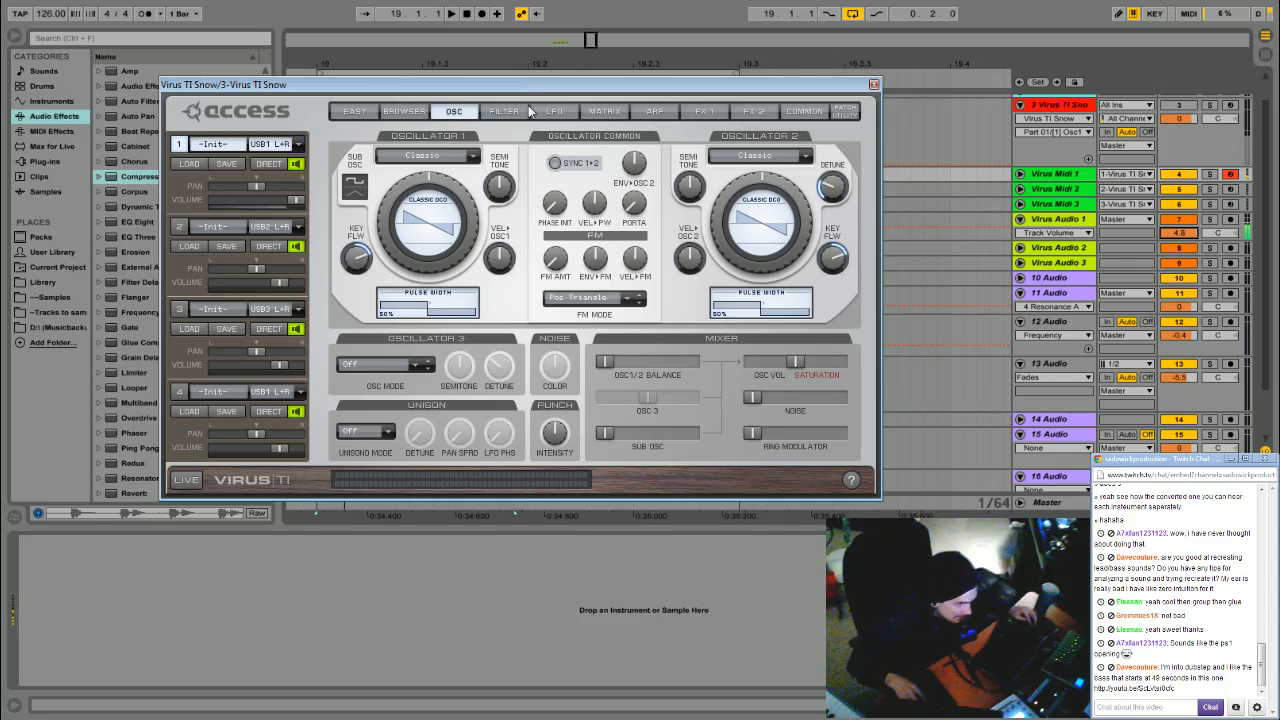
# - Set the FM amount to 100% and the oscillator 1/2 balance fully to oscillator 2, auditioning with the computer keyboard at C0 to D1
pyautogui.moveTo(559, 260); pyautogui.dragTo(574, 157)
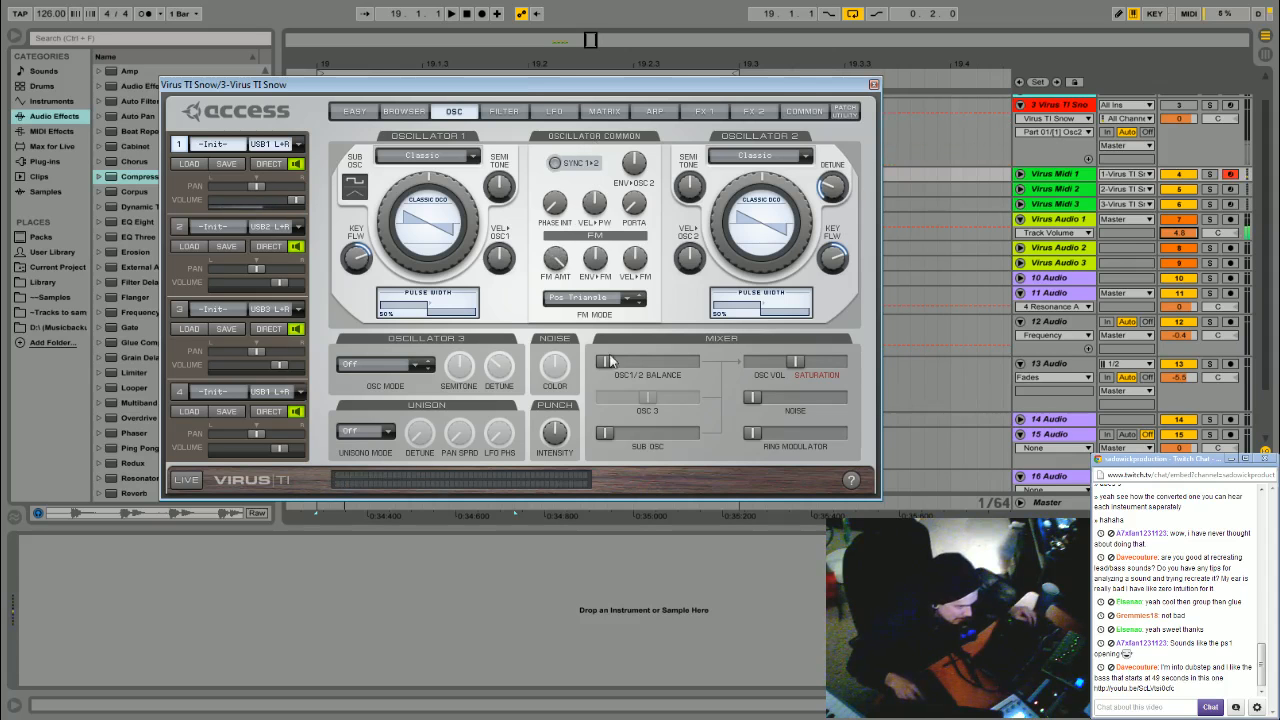
pyautogui.moveTo(605, 361); pyautogui.dragTo(850, 383)
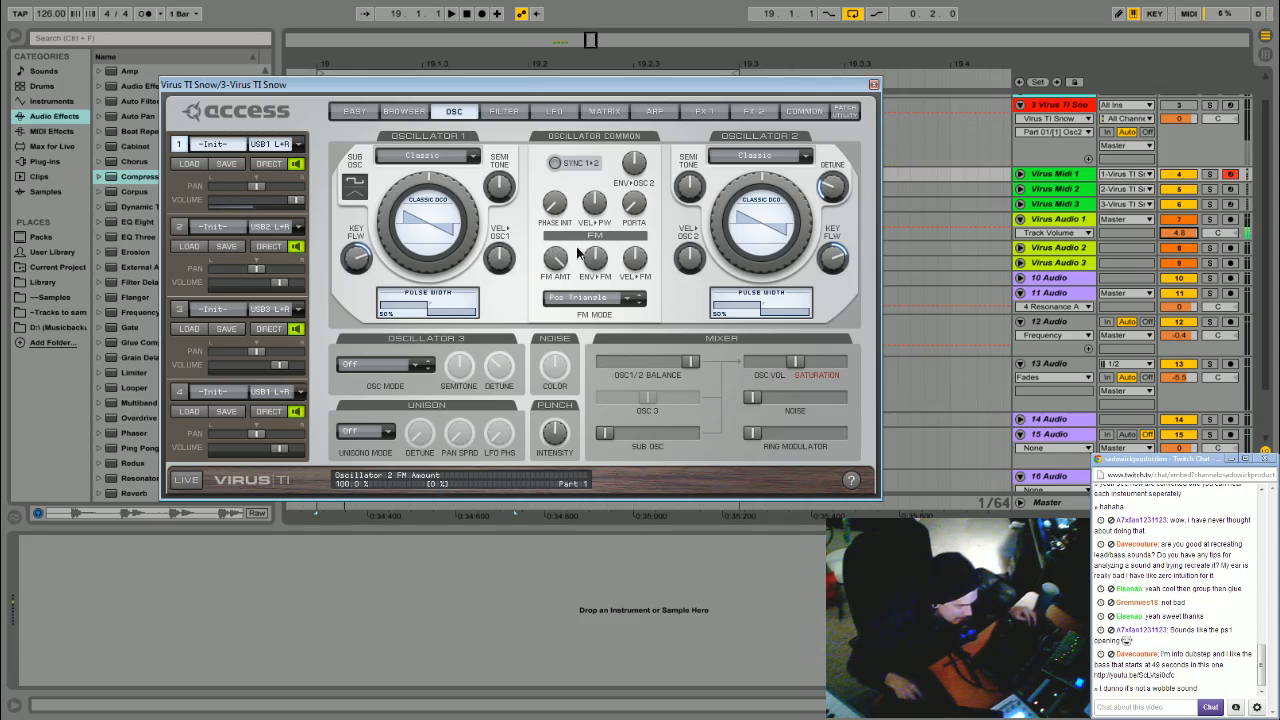
pyautogui.press('z')
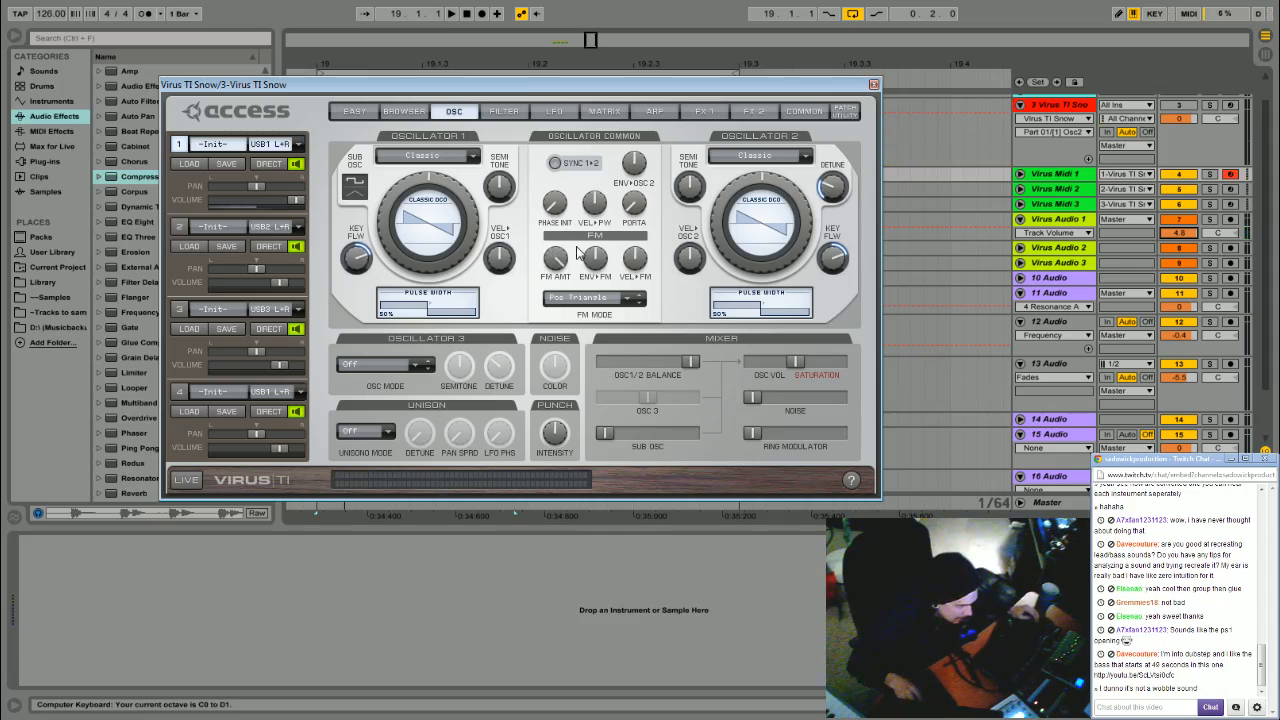
pyautogui.press('z')
pyautogui.press('x')
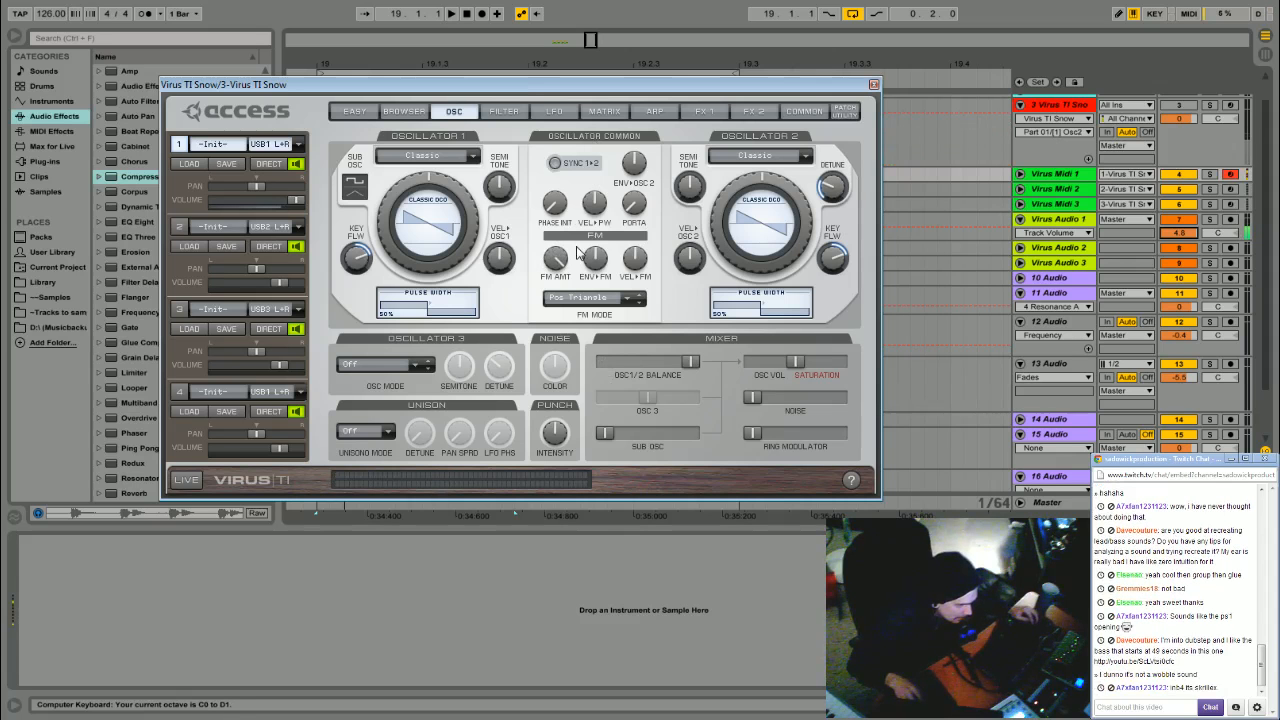
# - Raise the sub oscillator level to about half and try the ring modulator volume before returning it to zero
pyautogui.moveTo(620, 432); pyautogui.dragTo(662, 451)
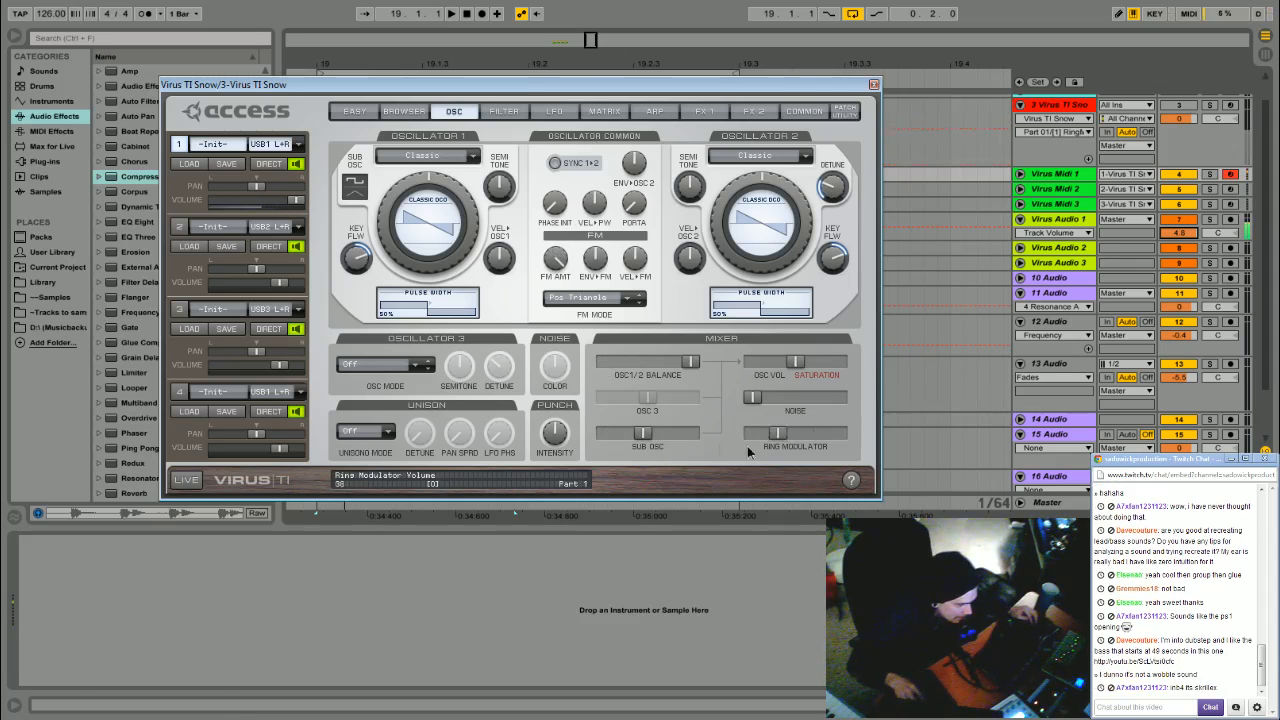
pyautogui.press('x')
pyautogui.moveTo(752, 432); pyautogui.dragTo(611, 440)
pyautogui.press('z')
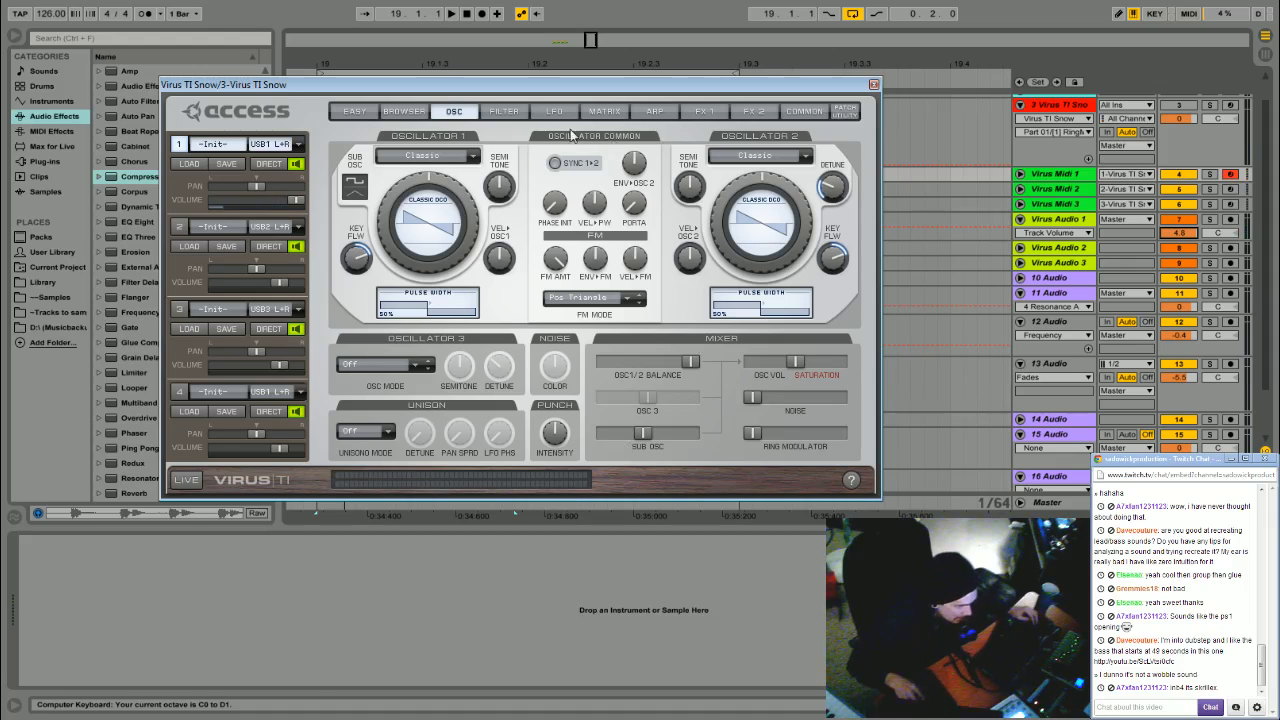
# - Glance at the filter settings, move the keyboard octave range to C2 to D3 and raise the sub oscillator level to maximum
pyautogui.click(504, 112)
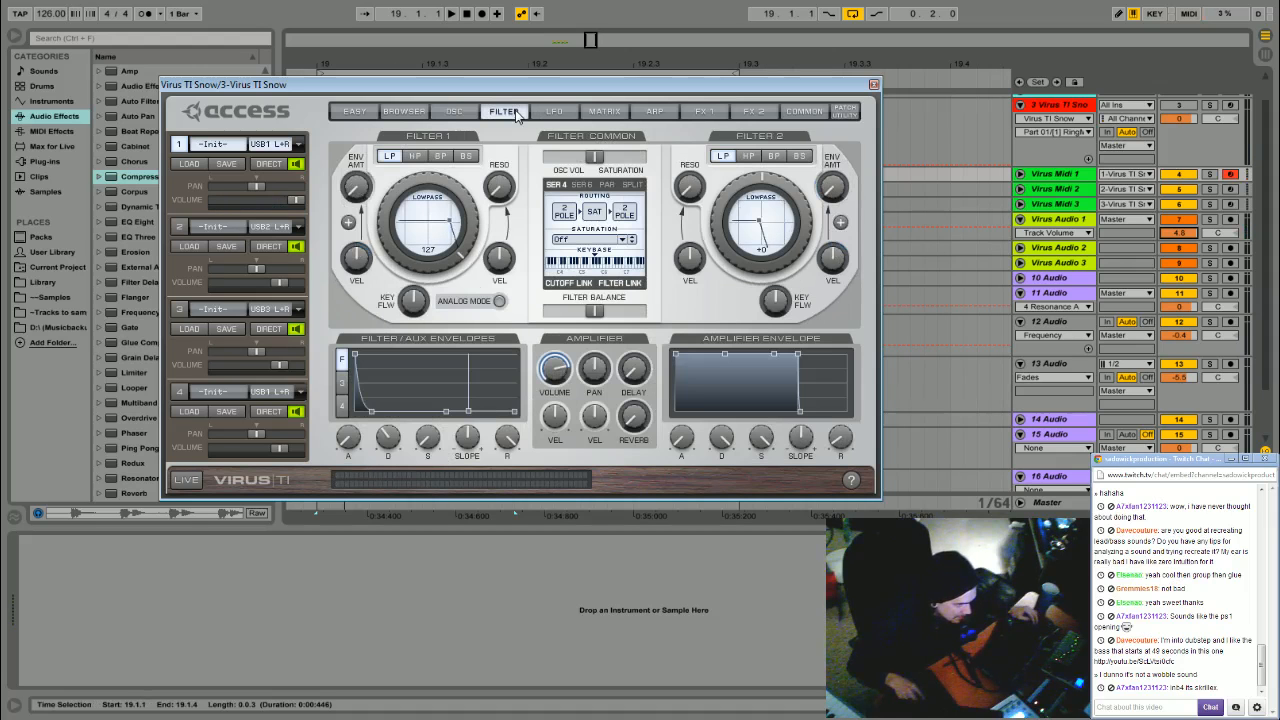
pyautogui.click(454, 112)
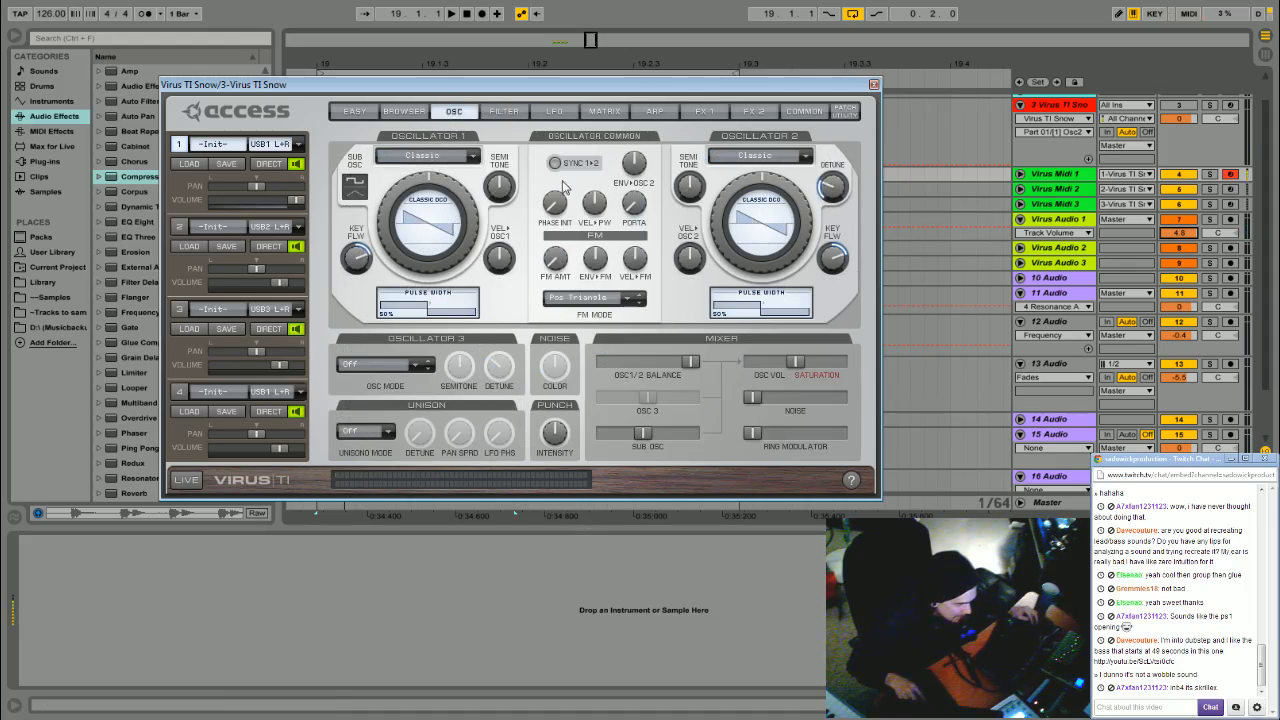
pyautogui.press('z')
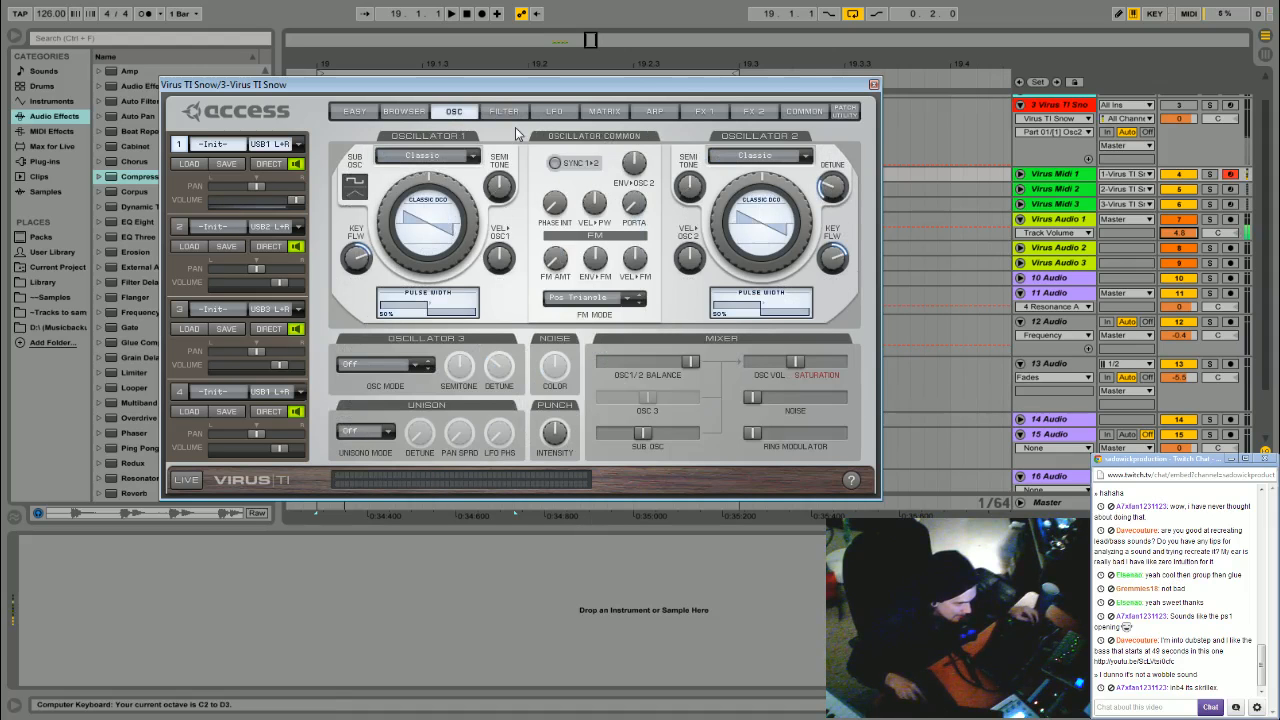
pyautogui.moveTo(645, 433); pyautogui.dragTo(690, 433)
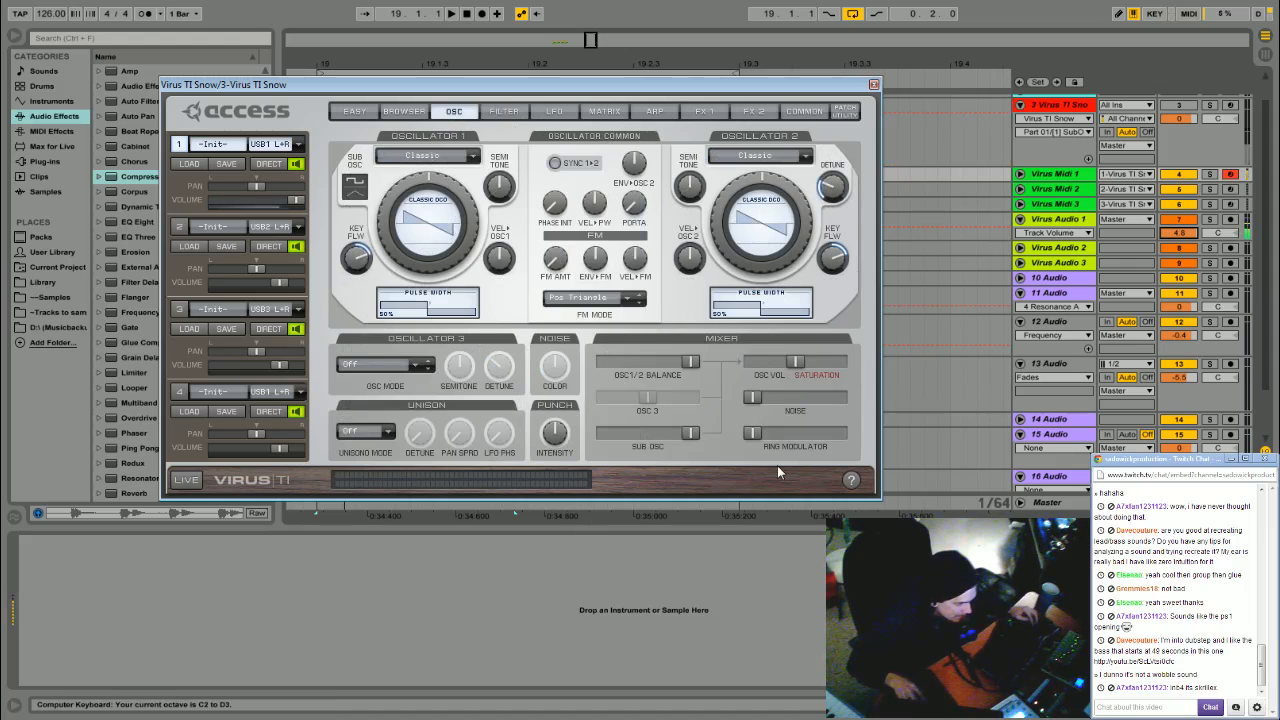
# - Set the distortion type to Rectifier in the first effects section and audition it with the keyboard octave at C1 to D2
pyautogui.click(512, 112)
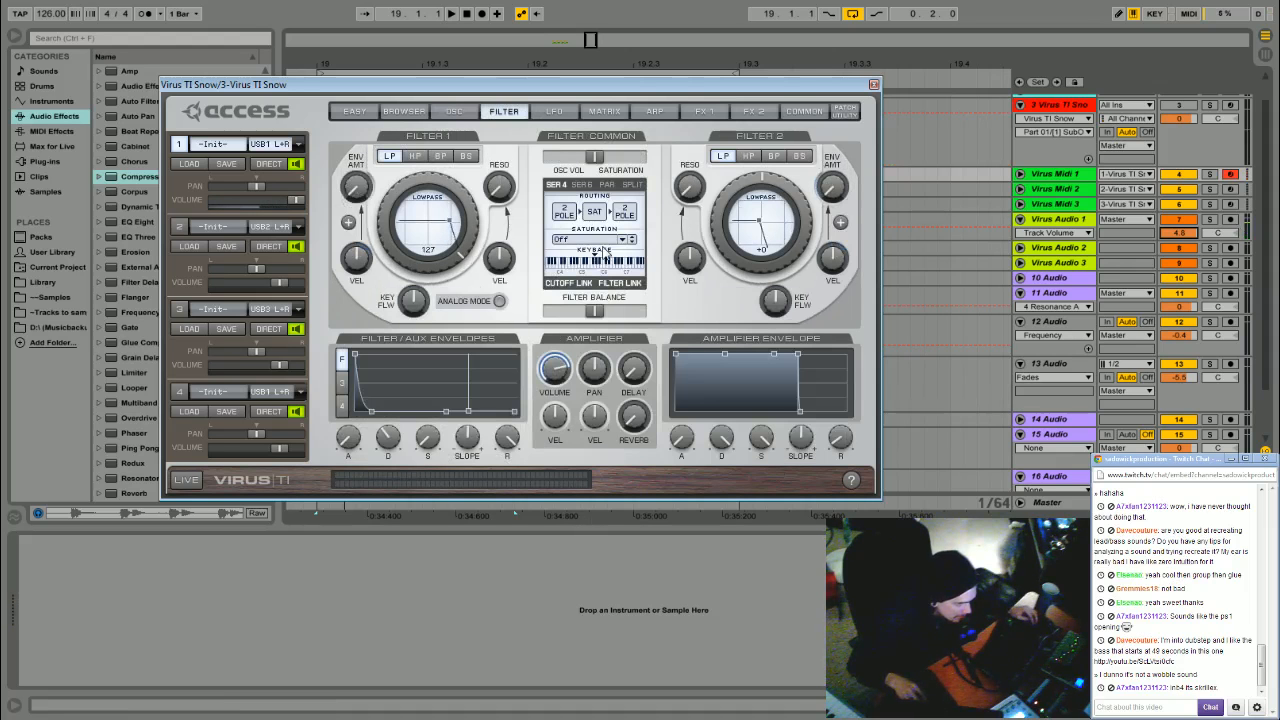
pyautogui.click(560, 113)
pyautogui.click(608, 114)
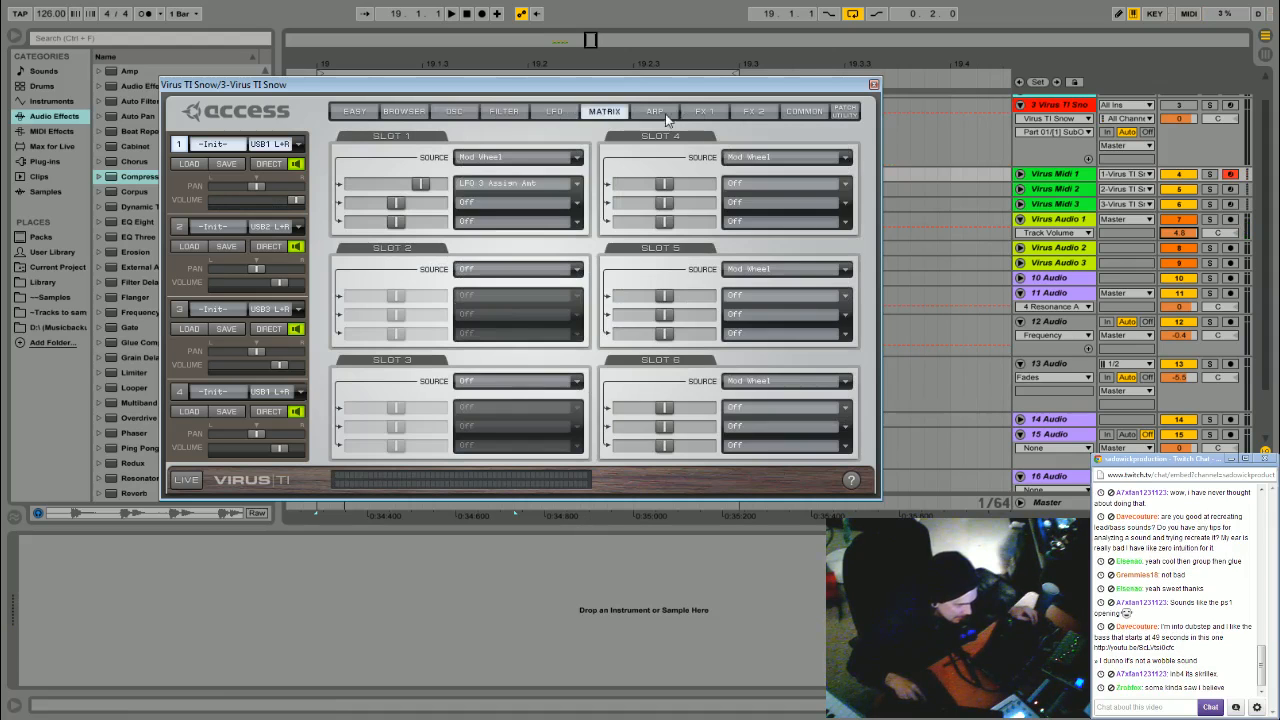
pyautogui.click(695, 113)
pyautogui.click(433, 298)
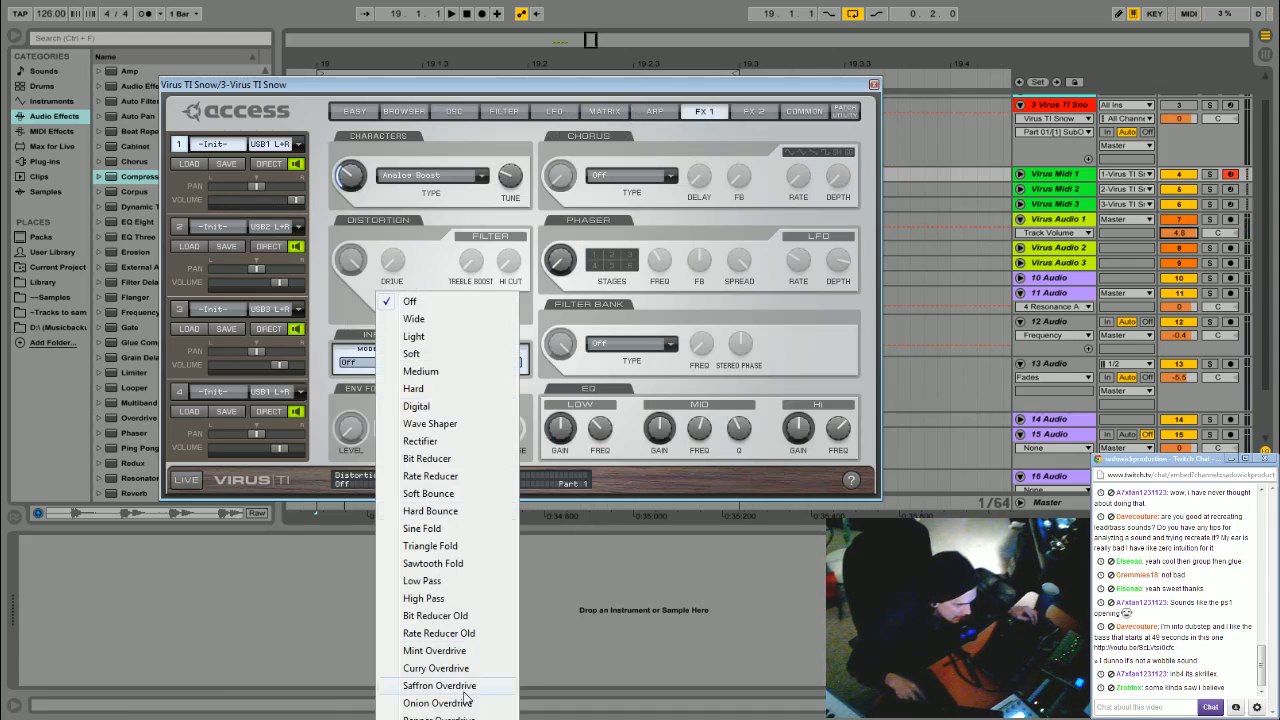
pyautogui.click(455, 441)
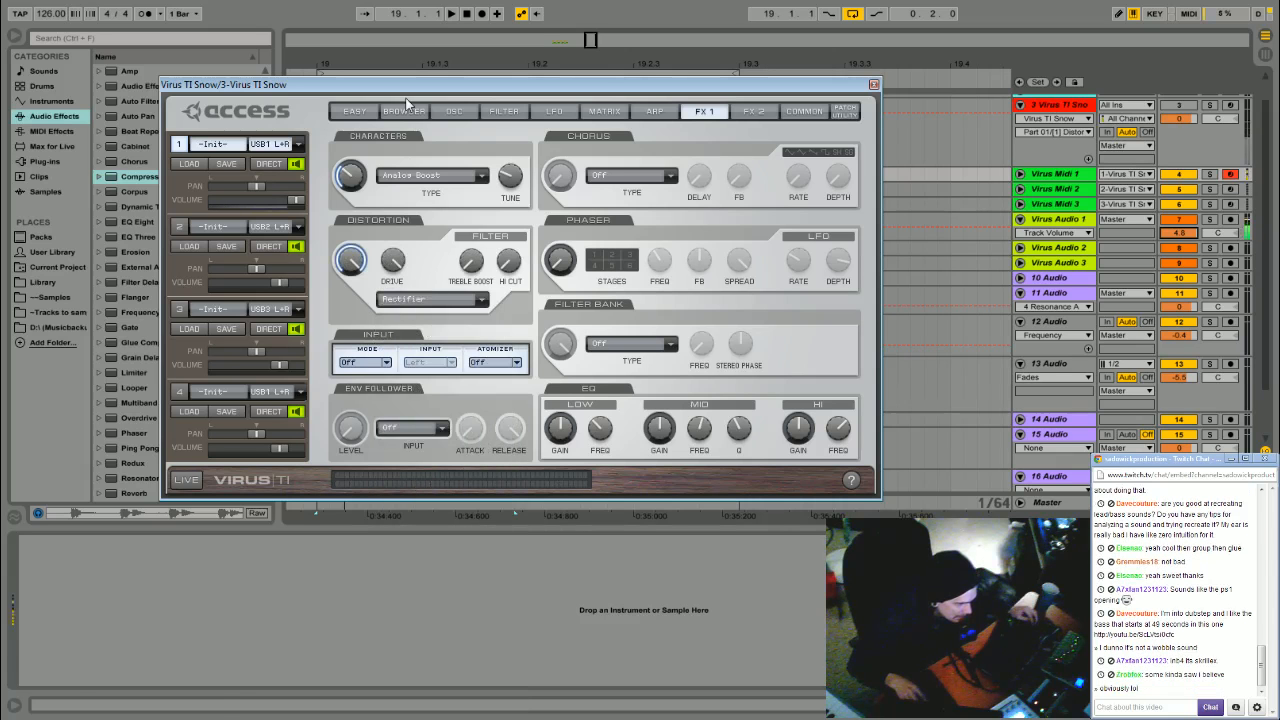
pyautogui.press('z')
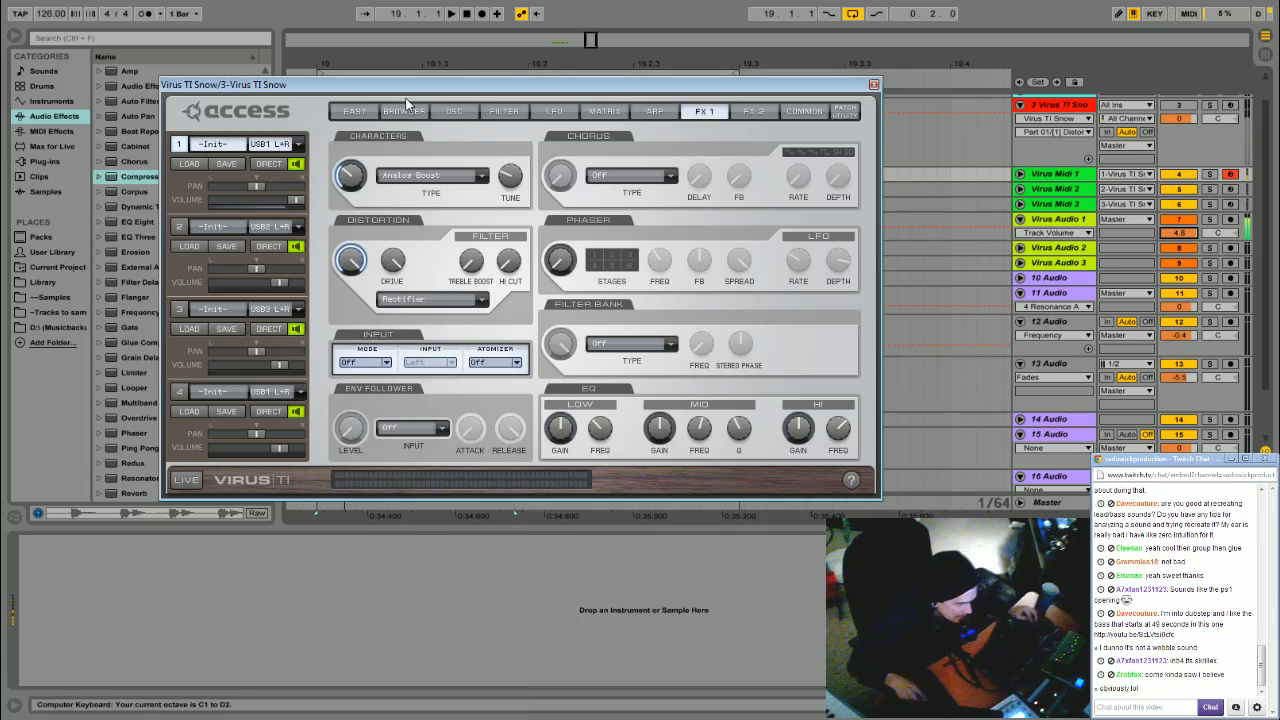
# - Return the oscillator 1/2 balance fully to oscillator 1 and audition the sound in lower keyboard octaves
pyautogui.click(405, 110)
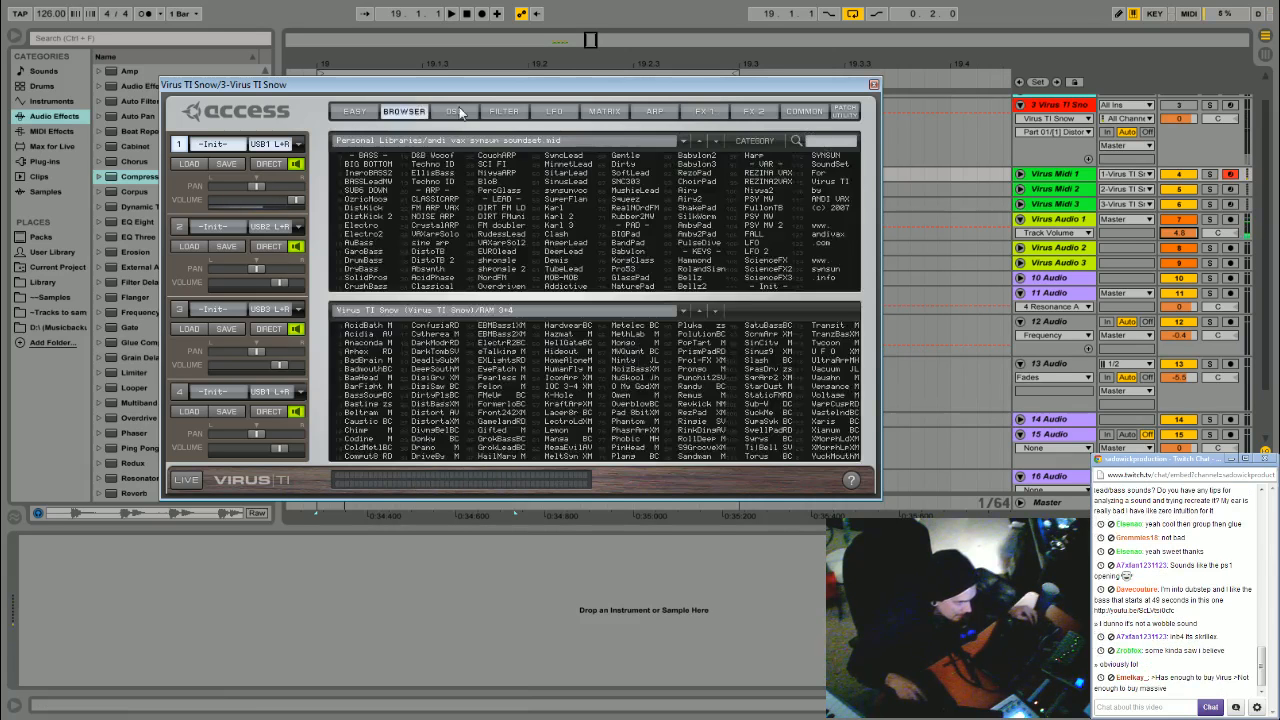
pyautogui.click(454, 111)
pyautogui.moveTo(691, 369); pyautogui.dragTo(441, 393)
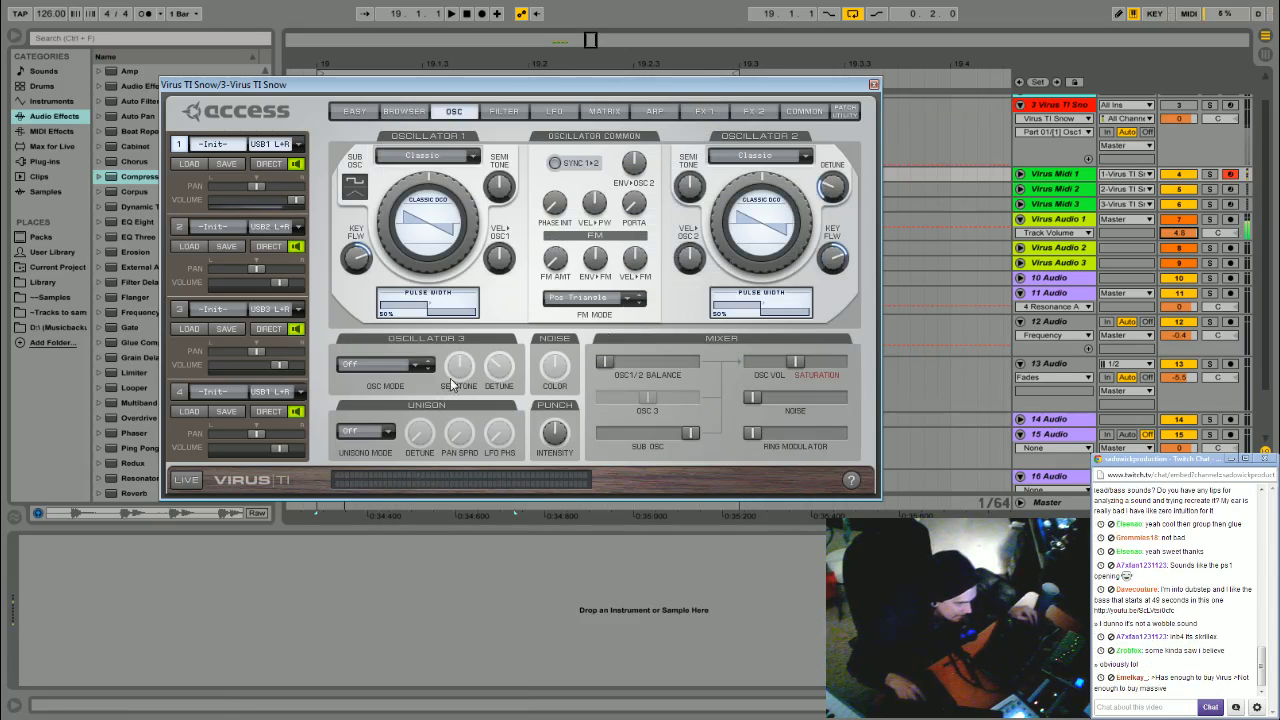
pyautogui.press('z')
pyautogui.press('z')
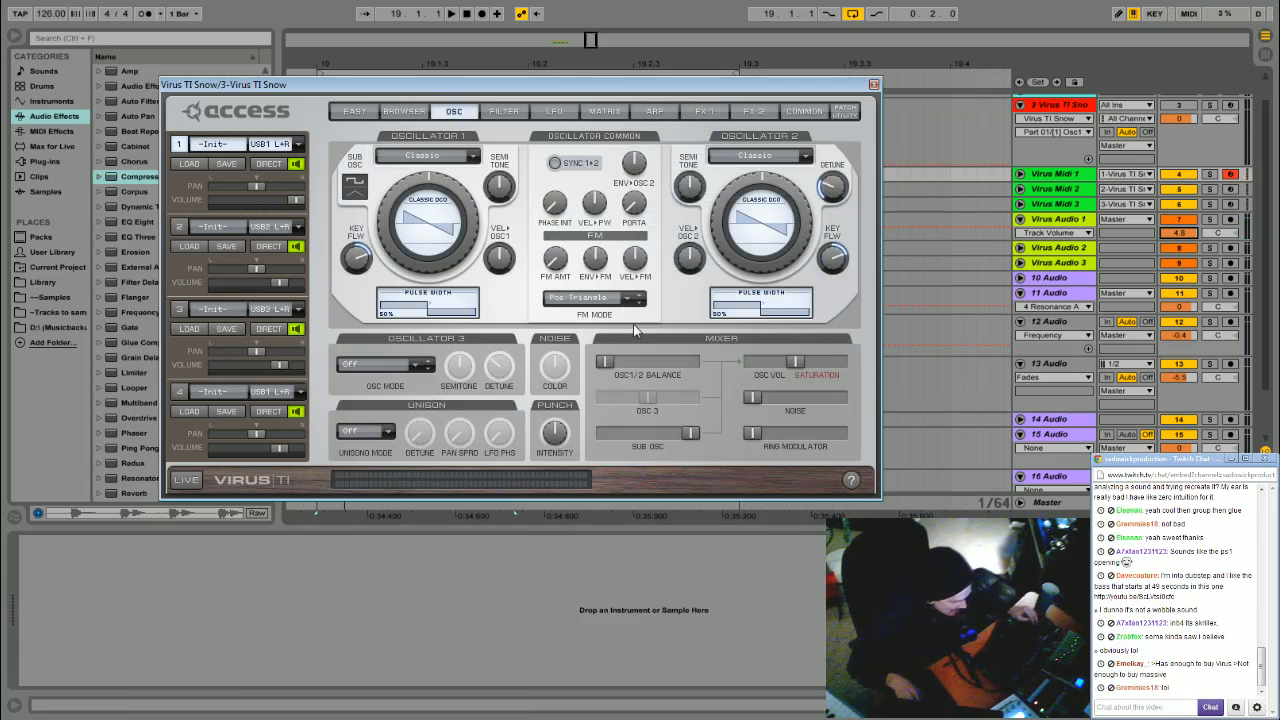
# - Audition the sound across keyboard octaves and turn the sub oscillator level down to zero
pyautogui.moveTo(634, 365)
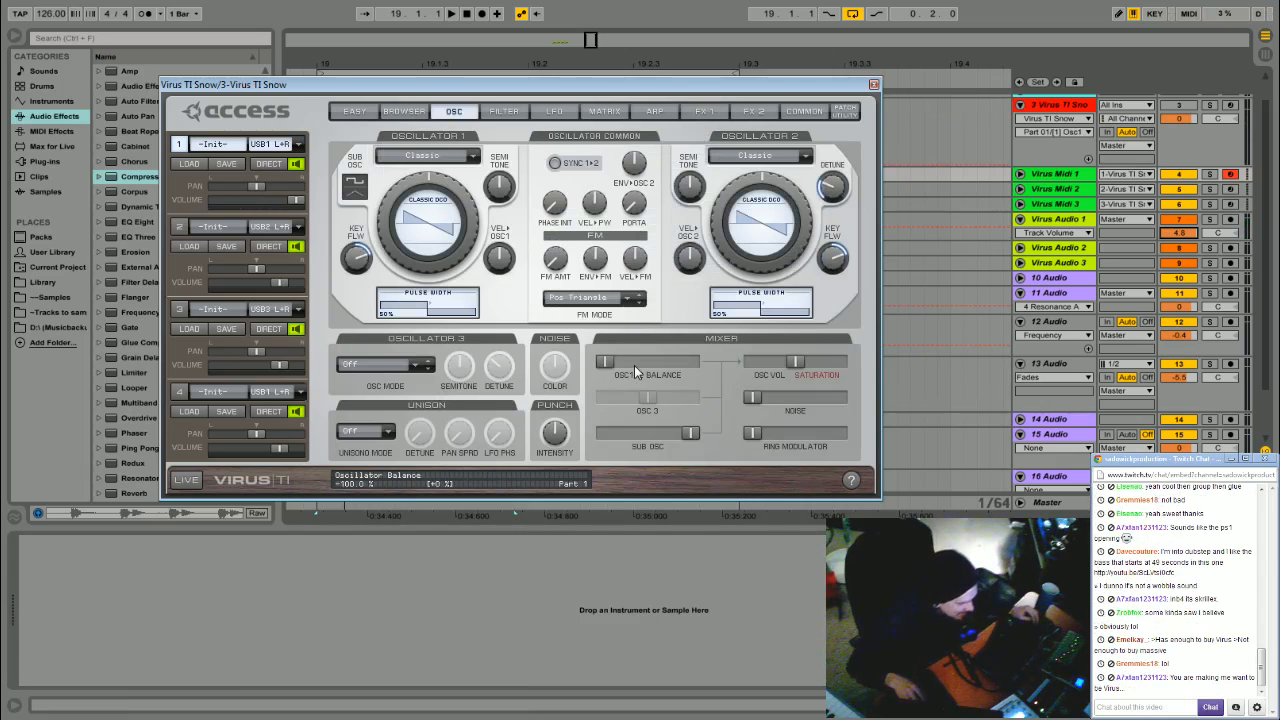
pyautogui.press('x')
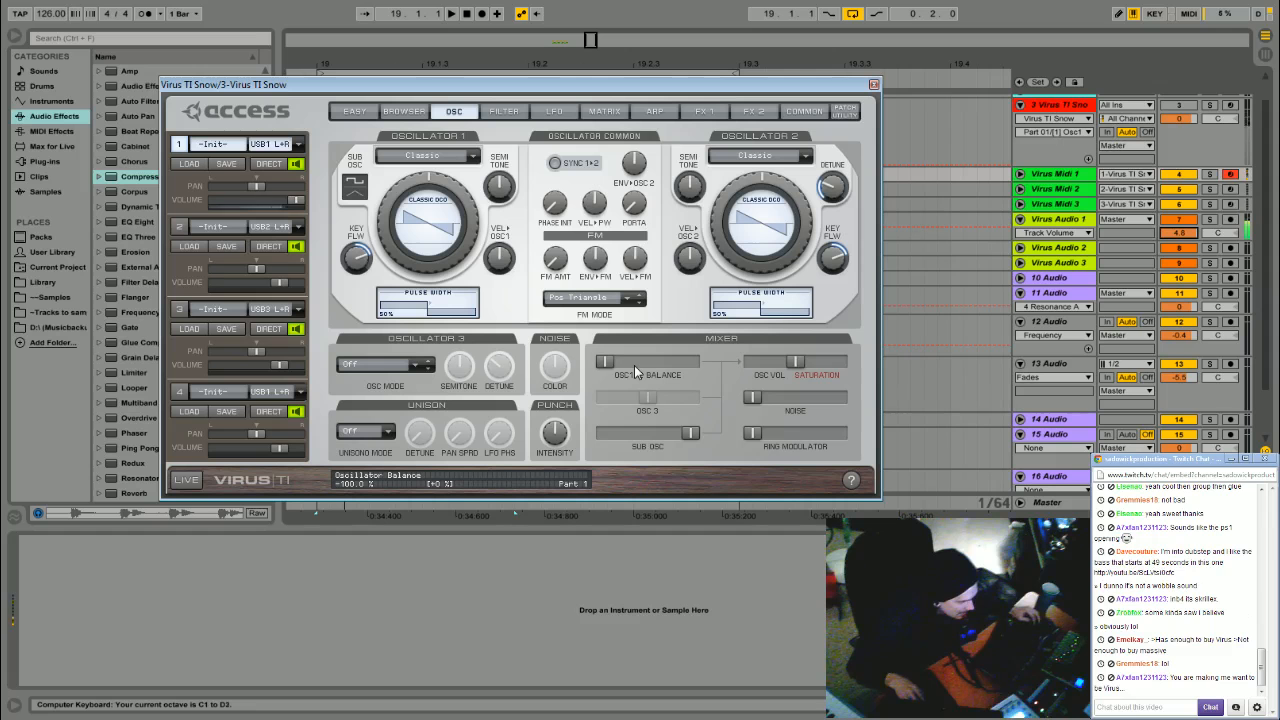
pyautogui.press('z')
pyautogui.press('z')
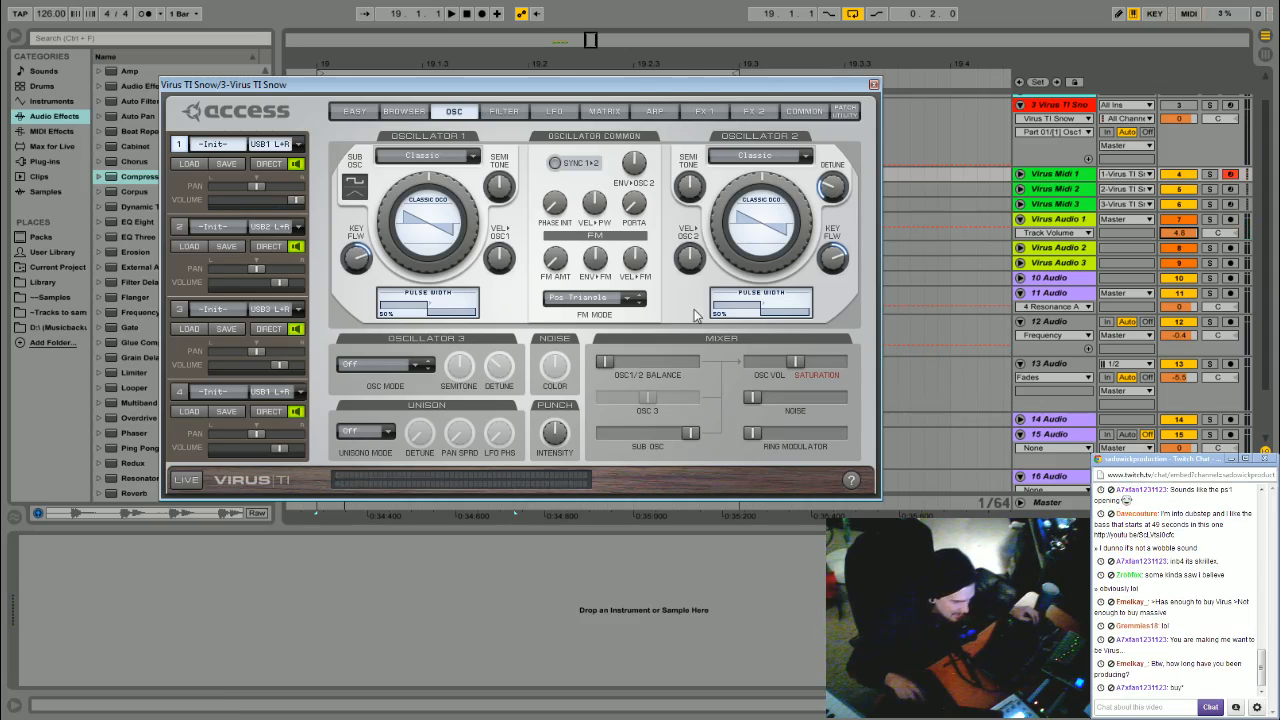
pyautogui.moveTo(693, 437); pyautogui.dragTo(605, 436)
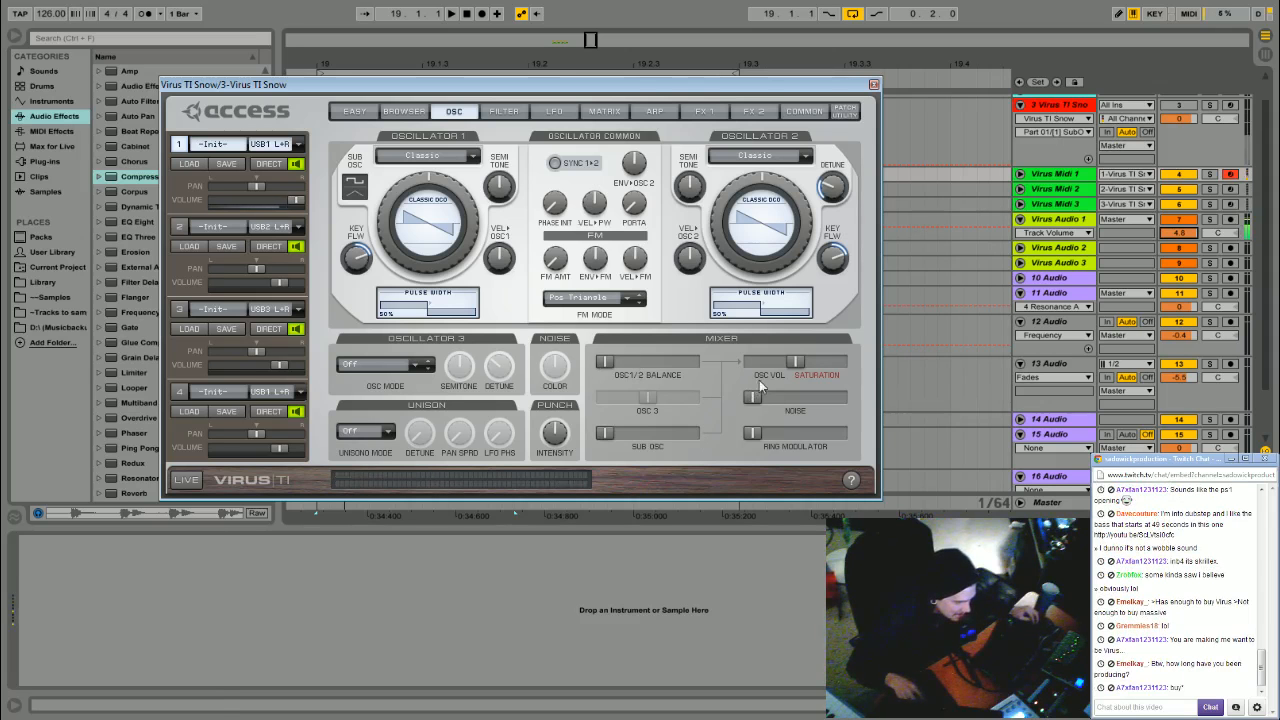
pyautogui.press('x')
# - Set the distortion mix to 0% and raise the EQ low gain to +7.25 dB in the first effects section
pyautogui.click(508, 114)
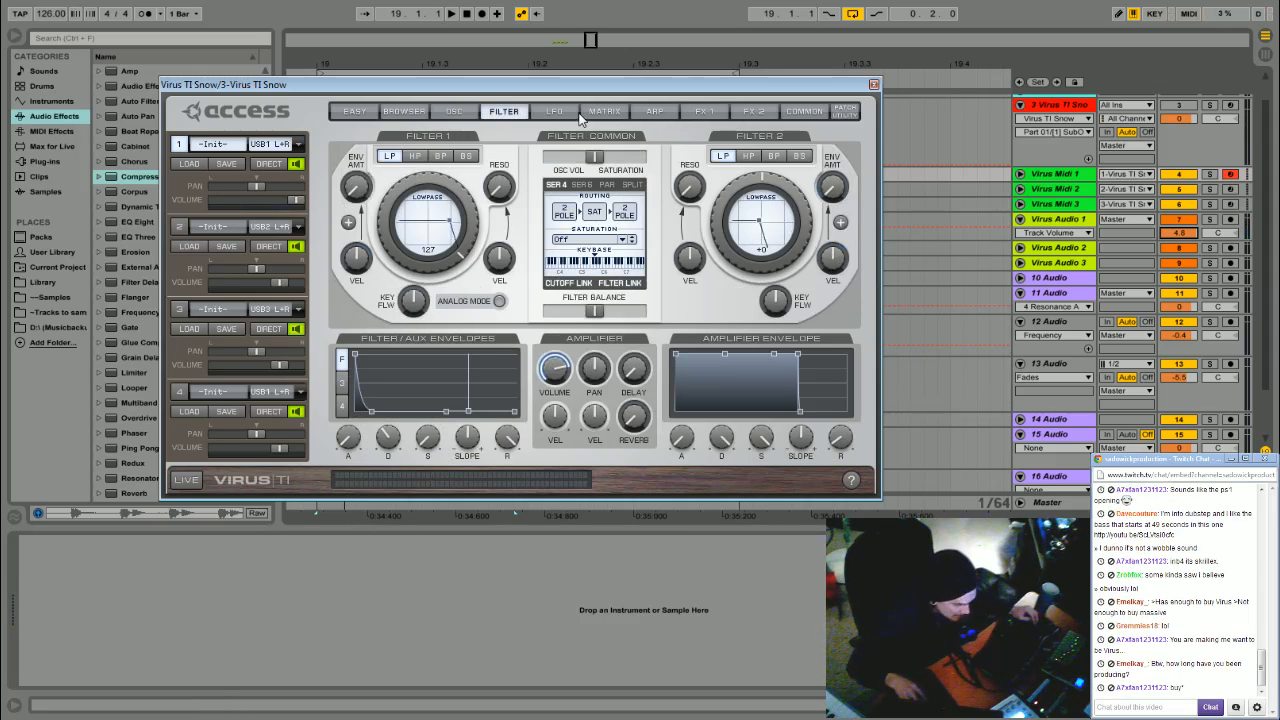
pyautogui.click(702, 114)
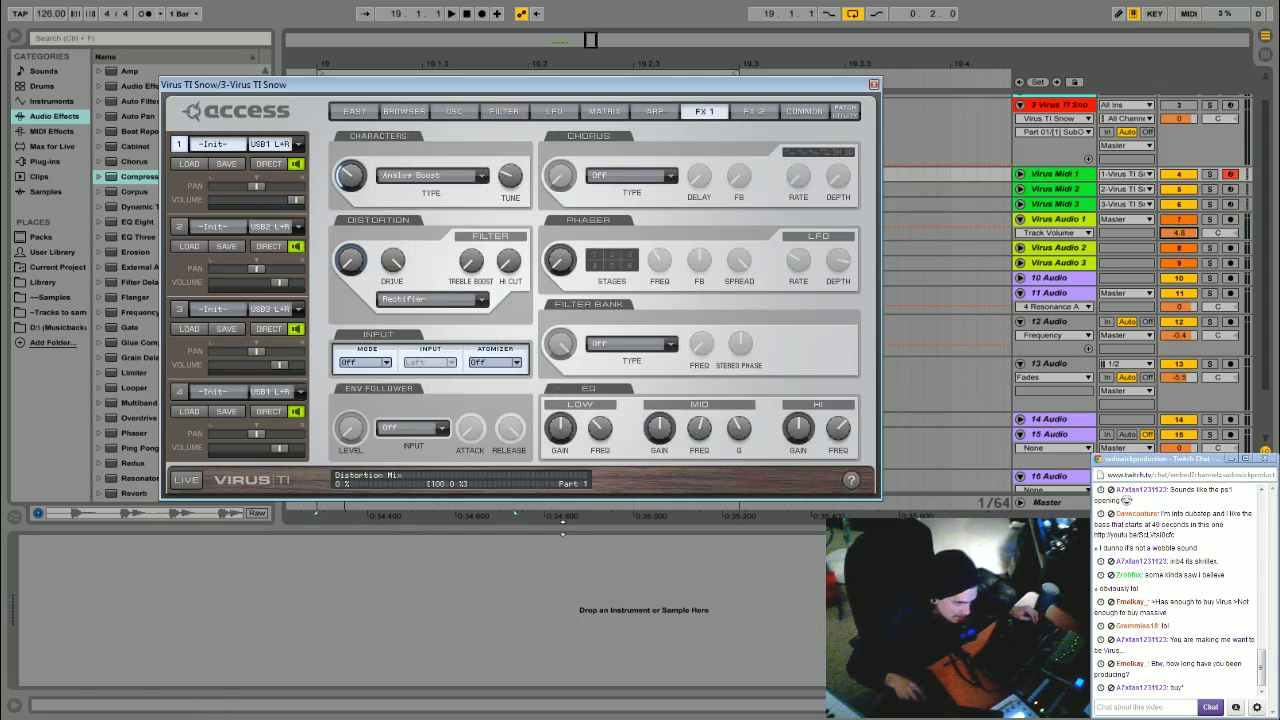
pyautogui.moveTo(560, 430)
pyautogui.mouseDown()
pyautogui.moveTo(567, 407)
pyautogui.moveTo(566, 440)
pyautogui.mouseUp()
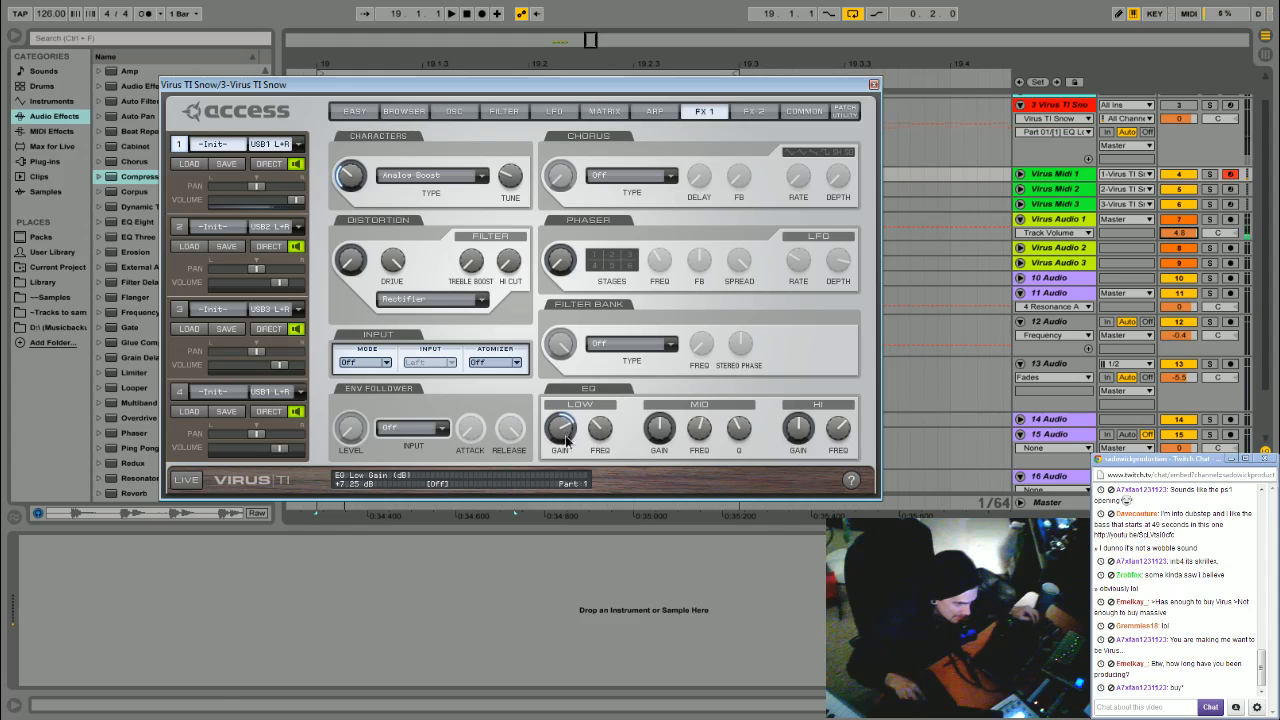
pyautogui.press('z')
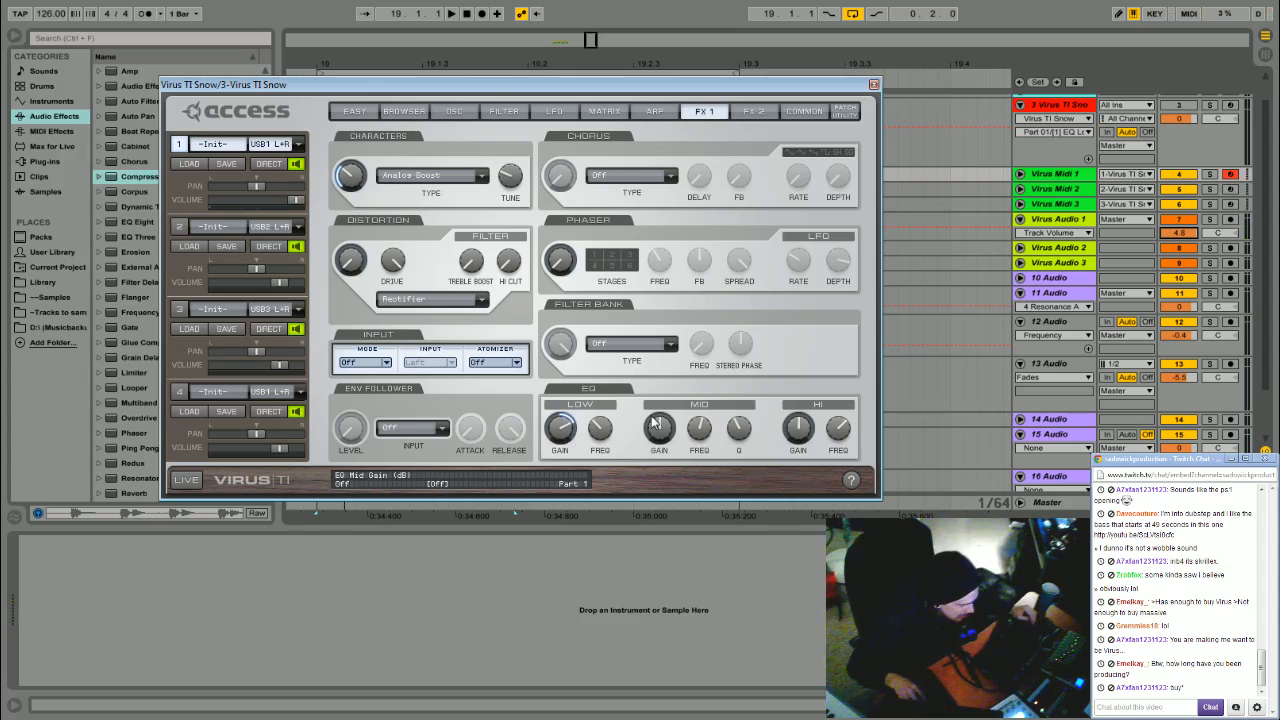
# - Change the distortion type to Hard and raise its mix to a little over half
pyautogui.moveTo(474, 86); pyautogui.dragTo(482, 76)
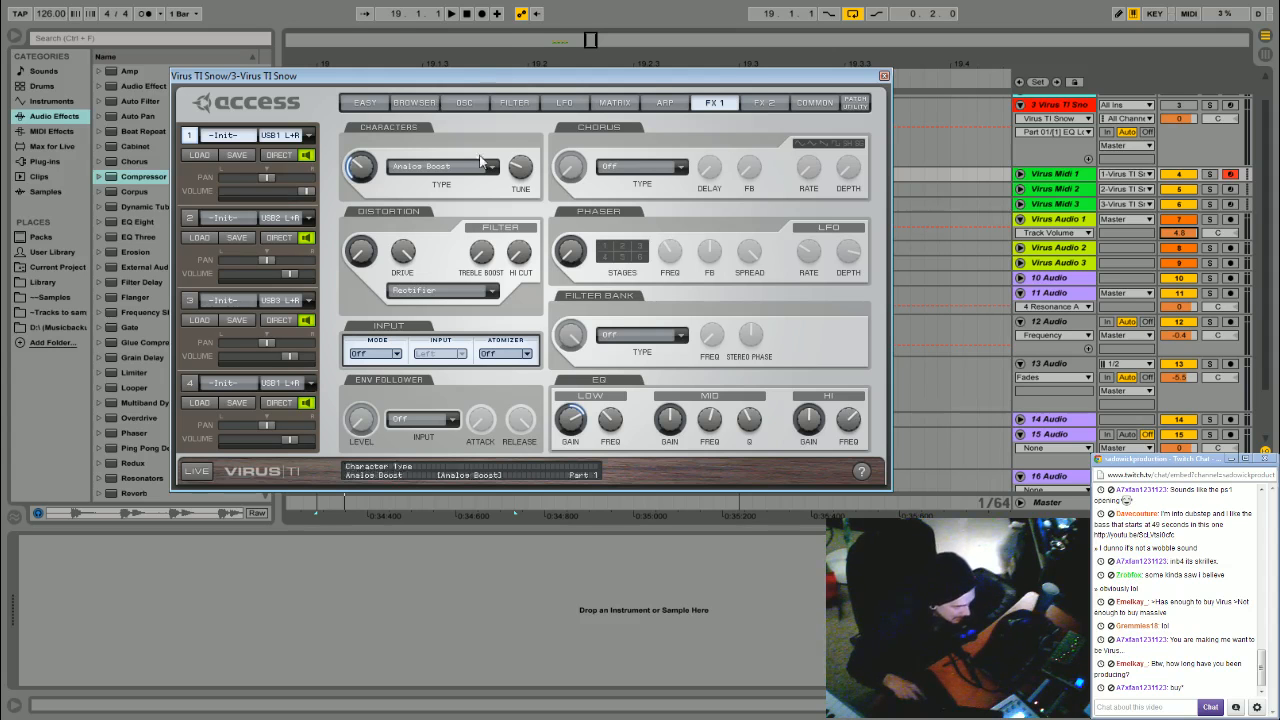
pyautogui.click(440, 290)
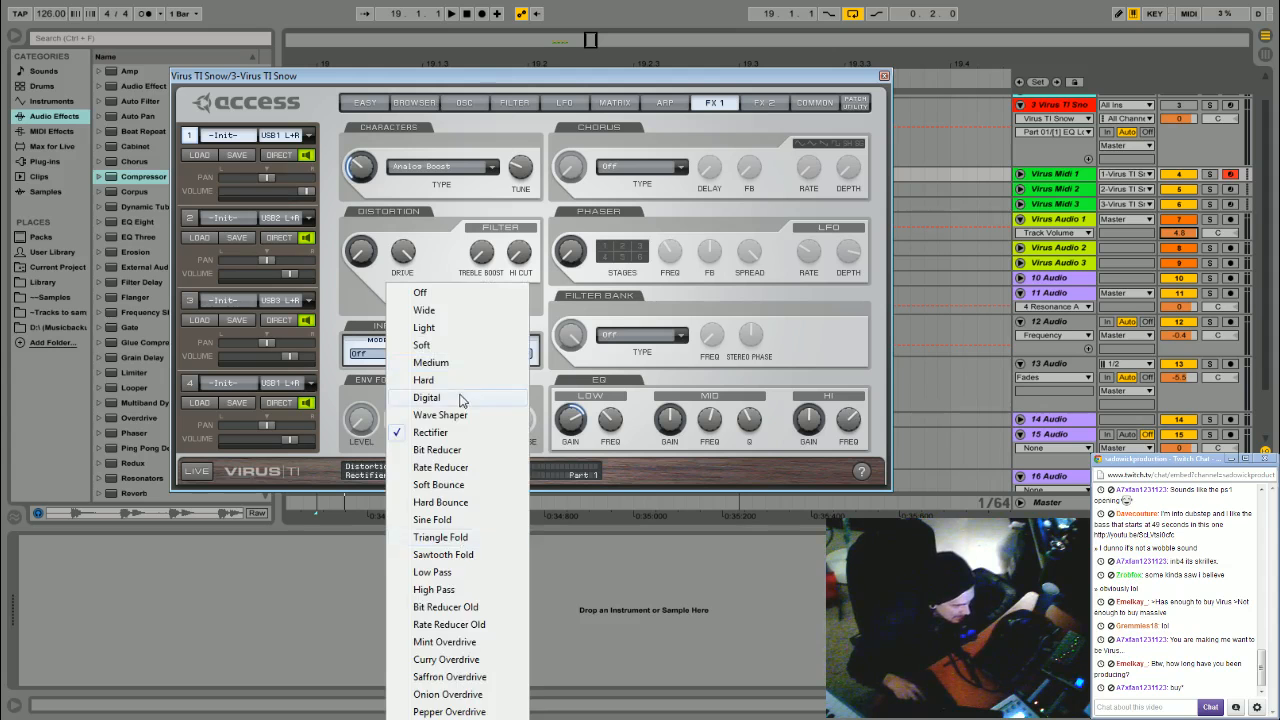
pyautogui.click(450, 380)
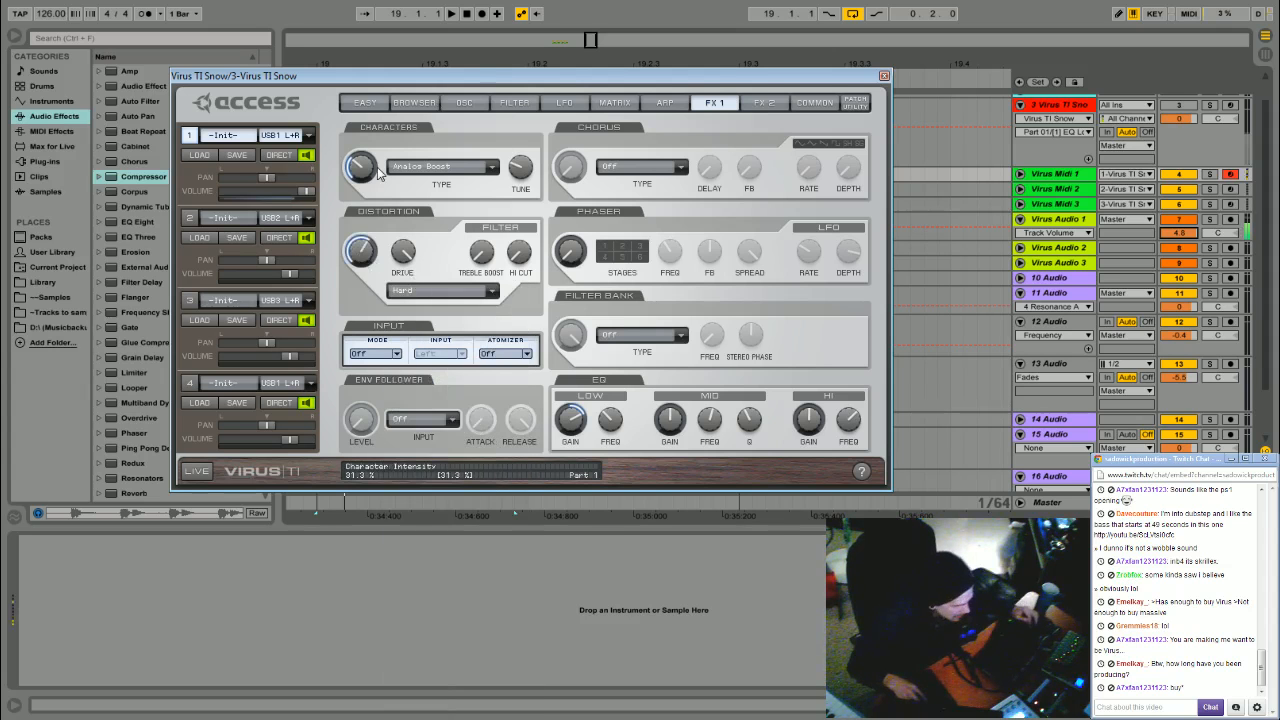
# - Audition the distorted bass across the lower keyboard octaves between C0 and C2
pyautogui.press('z')
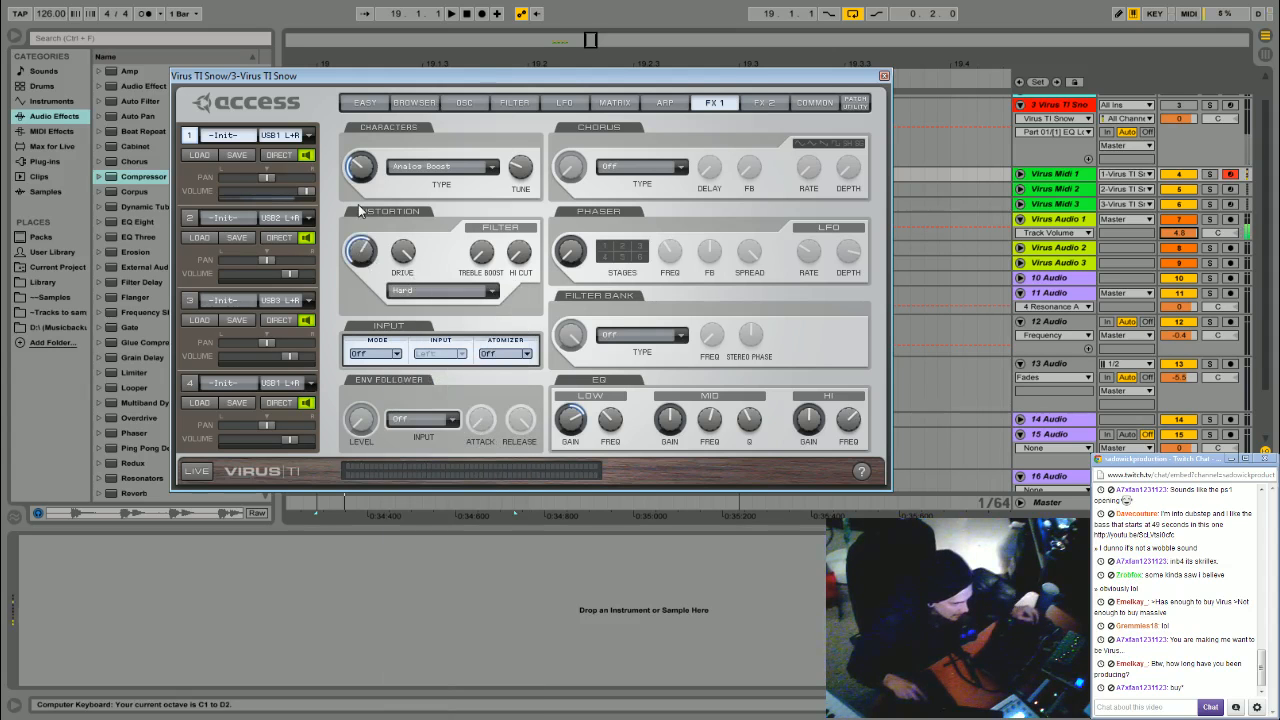
pyautogui.press('z')
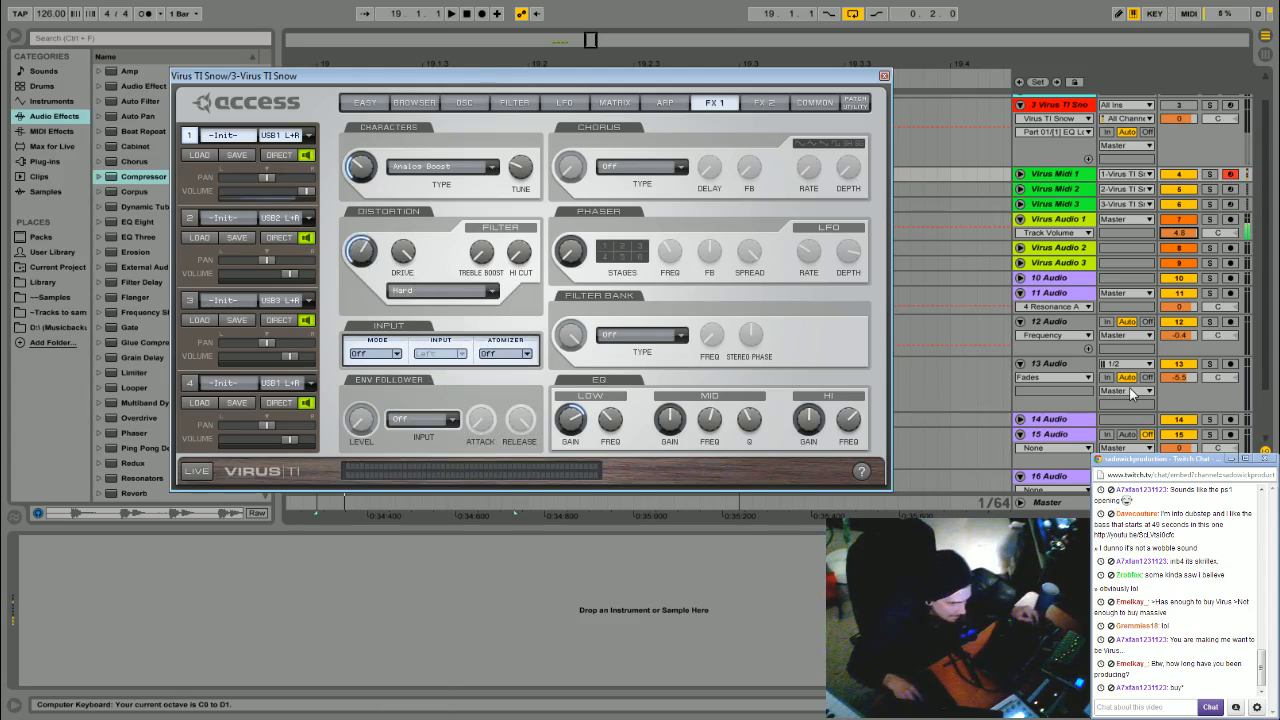
pyautogui.press('x')
pyautogui.press('x')
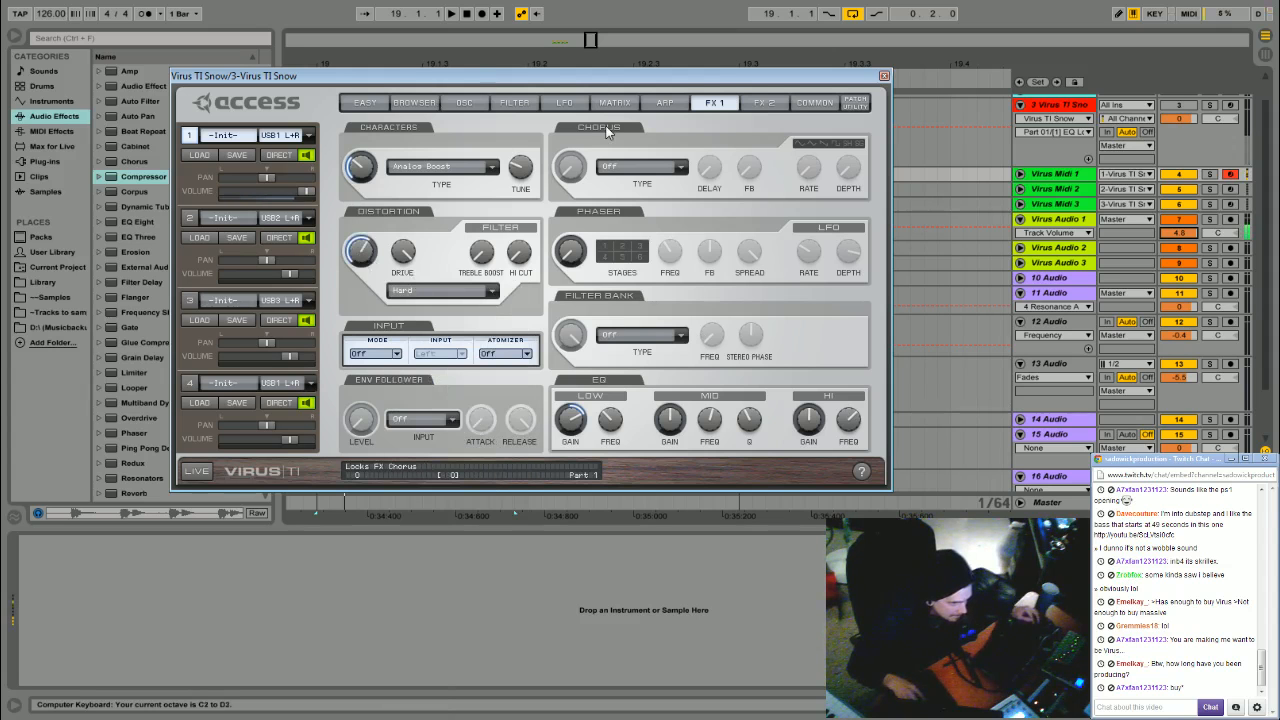
pyautogui.press('z')
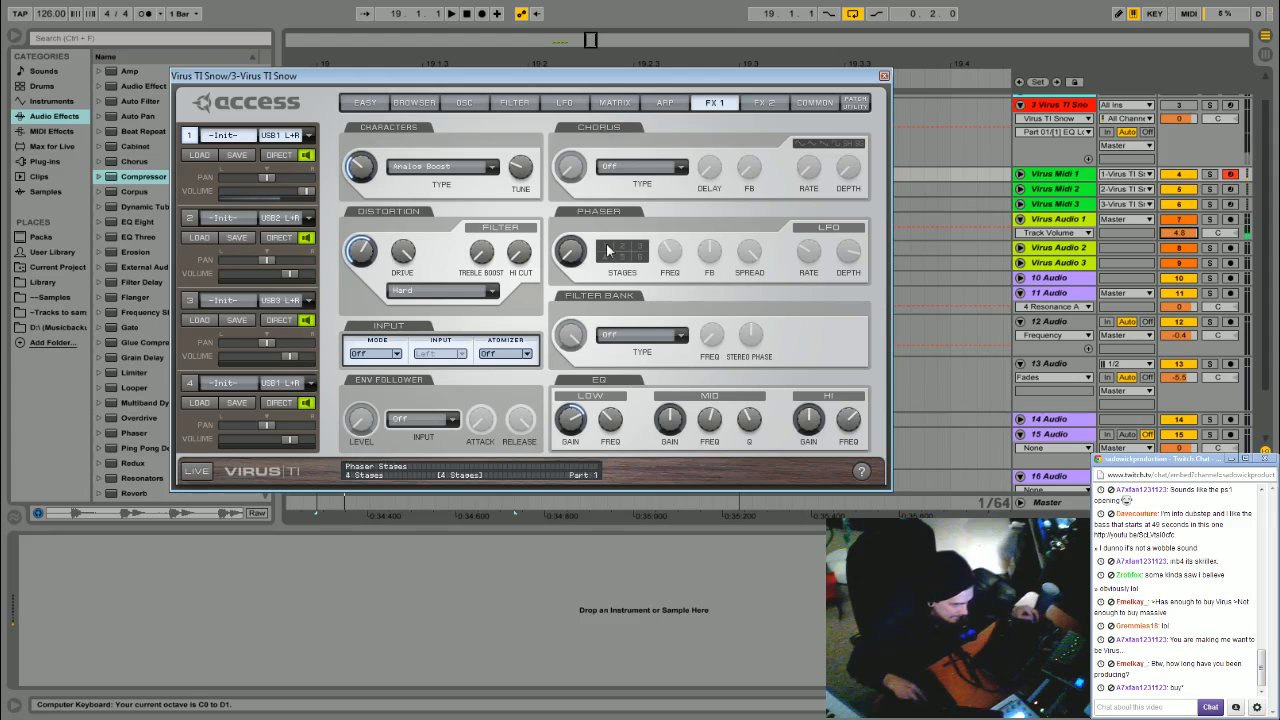
# - Set the filter bank type to Vowel Filter, raise its vowel frequency to about two thirds, and reposition the synth window
pyautogui.click(625, 336)
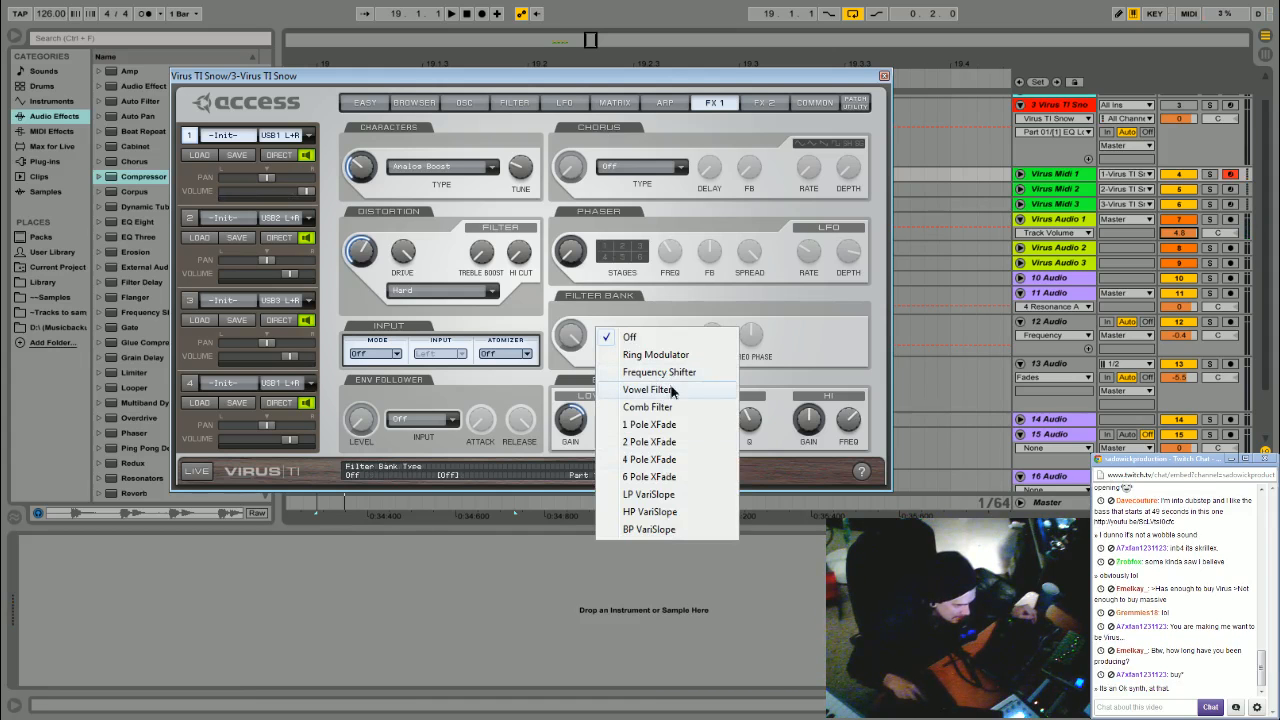
pyautogui.click(672, 390)
pyautogui.moveTo(749, 333)
pyautogui.mouseDown()
pyautogui.moveTo(753, 202)
pyautogui.moveTo(714, 328)
pyautogui.moveTo(722, 346)
pyautogui.moveTo(720, 314)
pyautogui.moveTo(727, 350)
pyautogui.moveTo(733, 296)
pyautogui.moveTo(727, 342)
pyautogui.mouseUp()
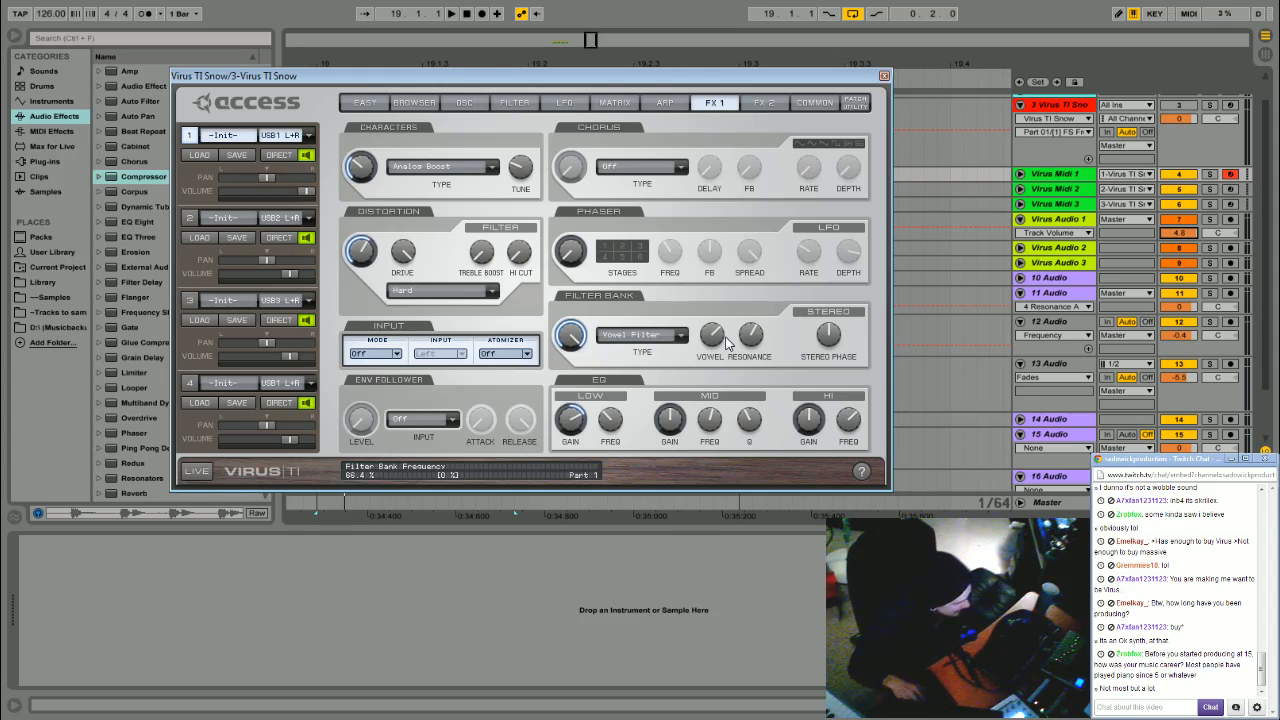
pyautogui.moveTo(636, 79); pyautogui.dragTo(634, 105)
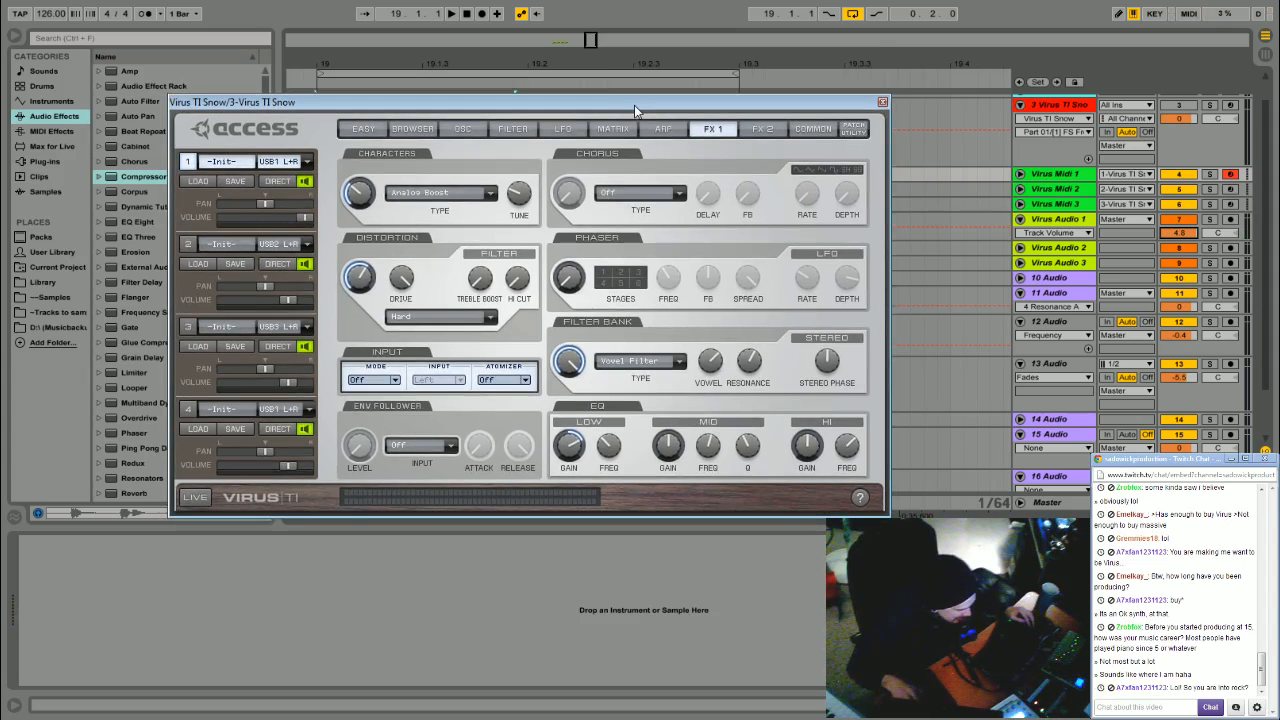
pyautogui.moveTo(631, 108)
pyautogui.mouseDown()
pyautogui.moveTo(732, 120)
pyautogui.moveTo(760, 110)
pyautogui.moveTo(640, 118)
pyautogui.moveTo(612, 93)
pyautogui.mouseUp()
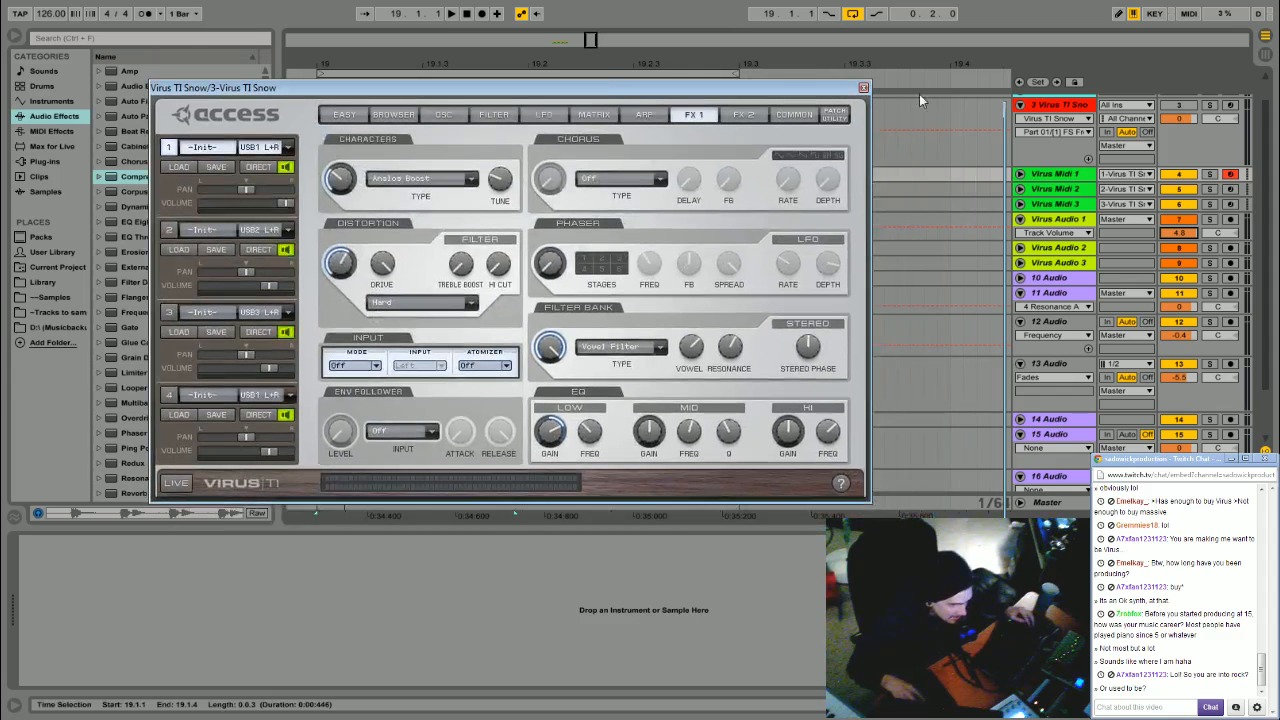
# - Close the synth window, insert FabFilter Saturn on the Virus Audio 1 track, and move its window lower
pyautogui.click(864, 87)
pyautogui.click(1076, 175)
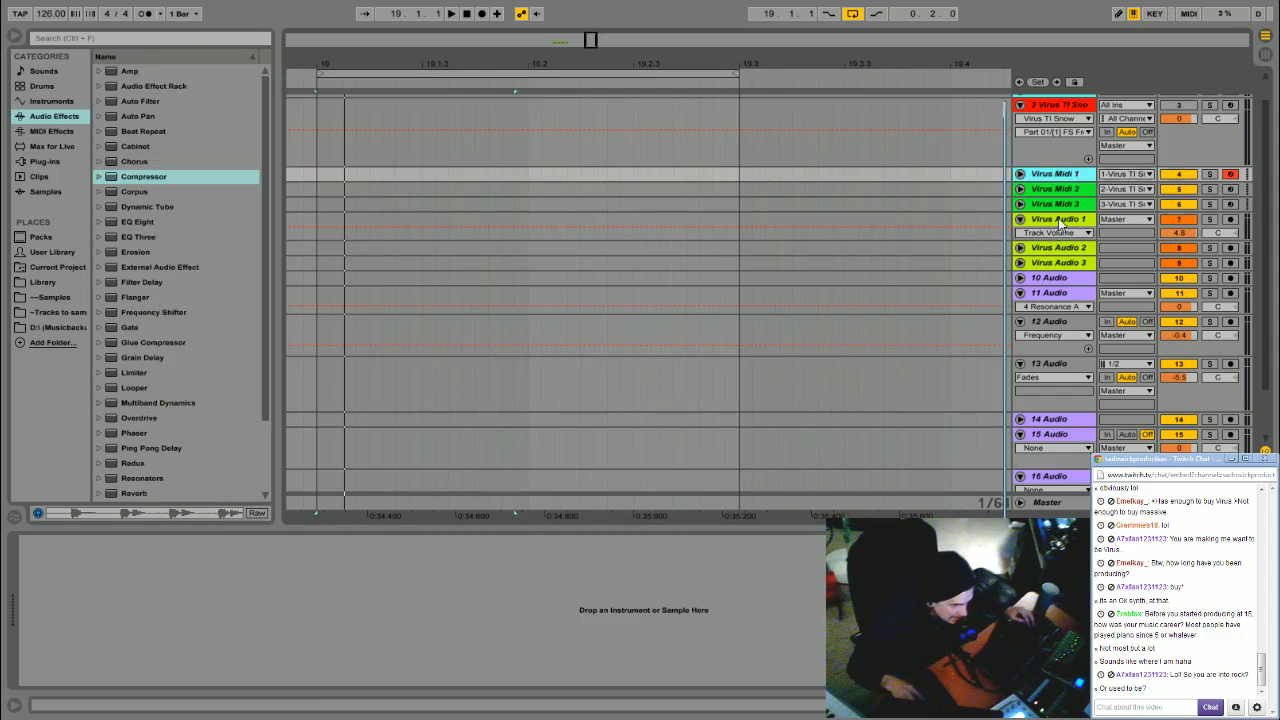
pyautogui.click(1055, 240)
pyautogui.moveTo(1052, 241); pyautogui.dragTo(1051, 246)
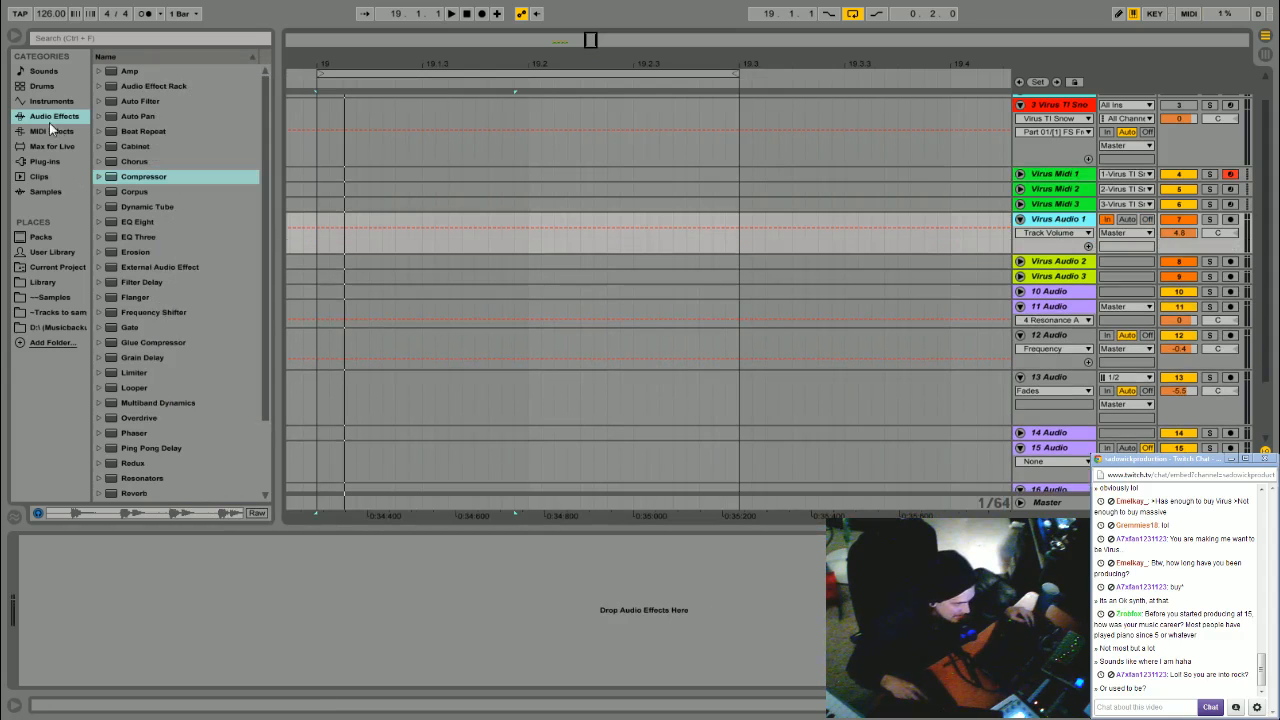
pyautogui.click(44, 161)
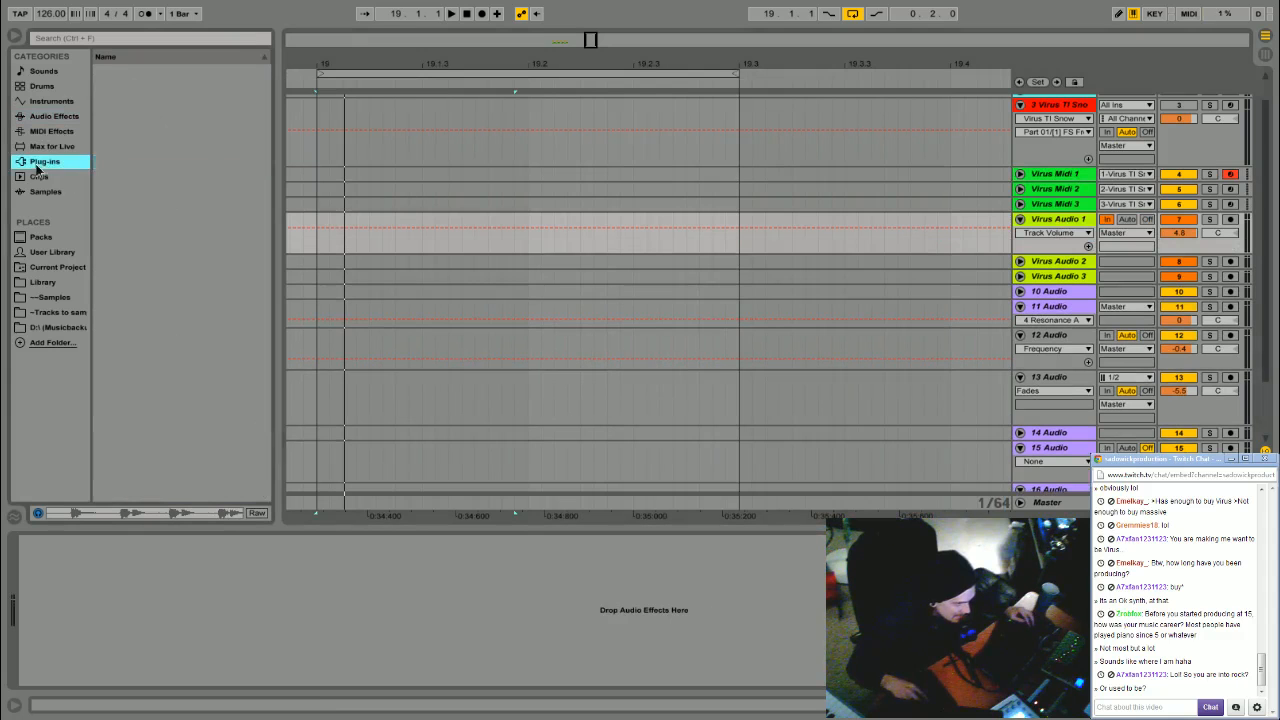
pyautogui.click(145, 161)
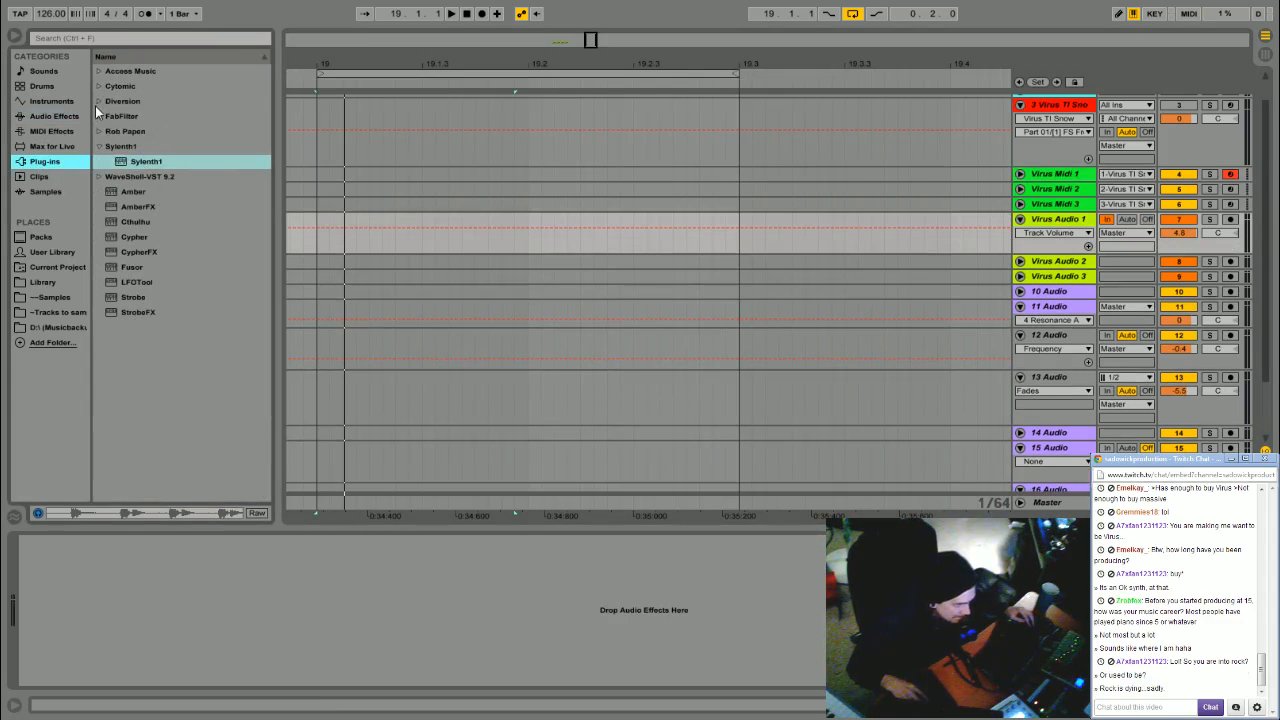
pyautogui.click(97, 116)
pyautogui.click(98, 116)
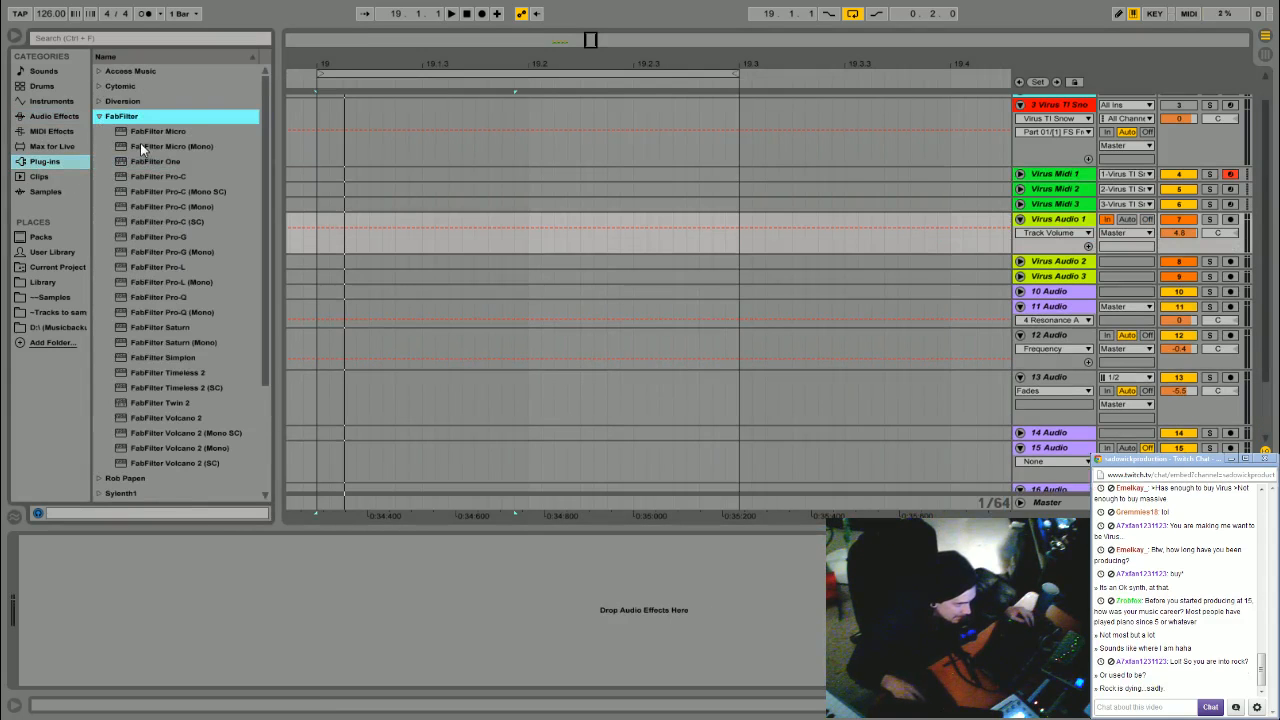
pyautogui.moveTo(168, 327); pyautogui.dragTo(194, 567)
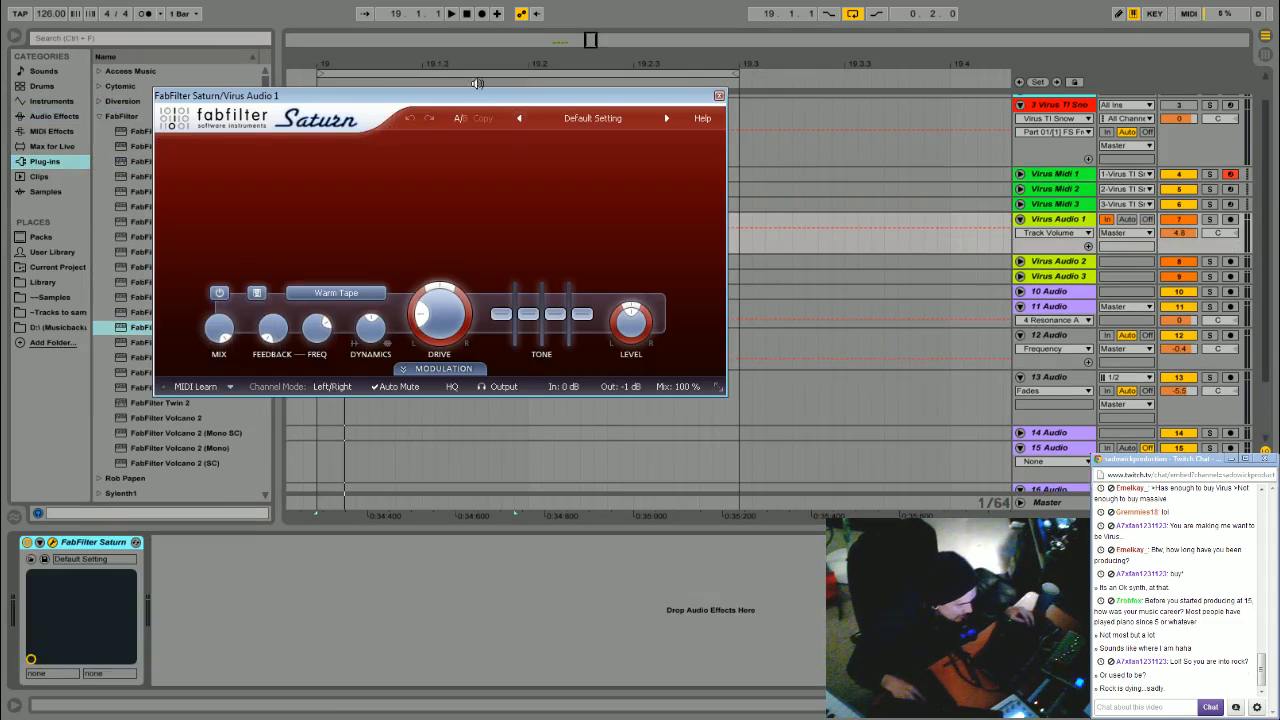
pyautogui.moveTo(477, 97); pyautogui.dragTo(475, 131)
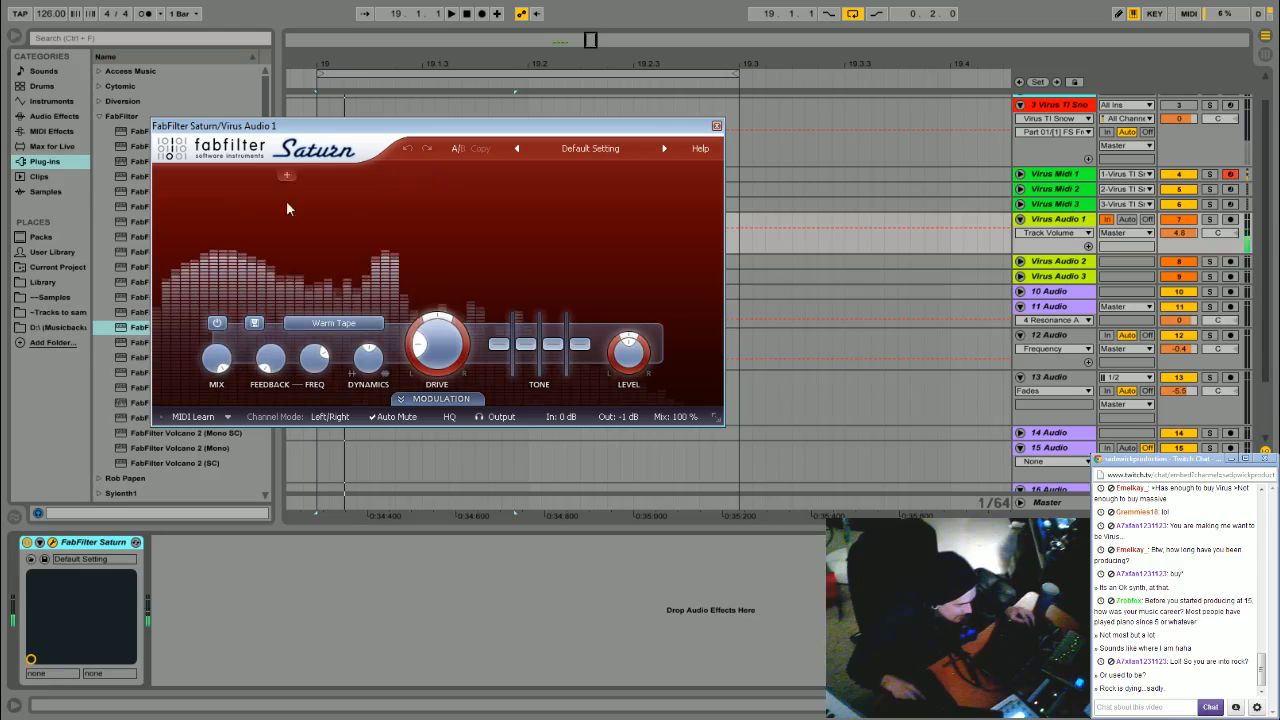
# - Add four crossovers in Saturn to split the signal into five frequency bands
pyautogui.click(262, 175)
pyautogui.click(343, 175)
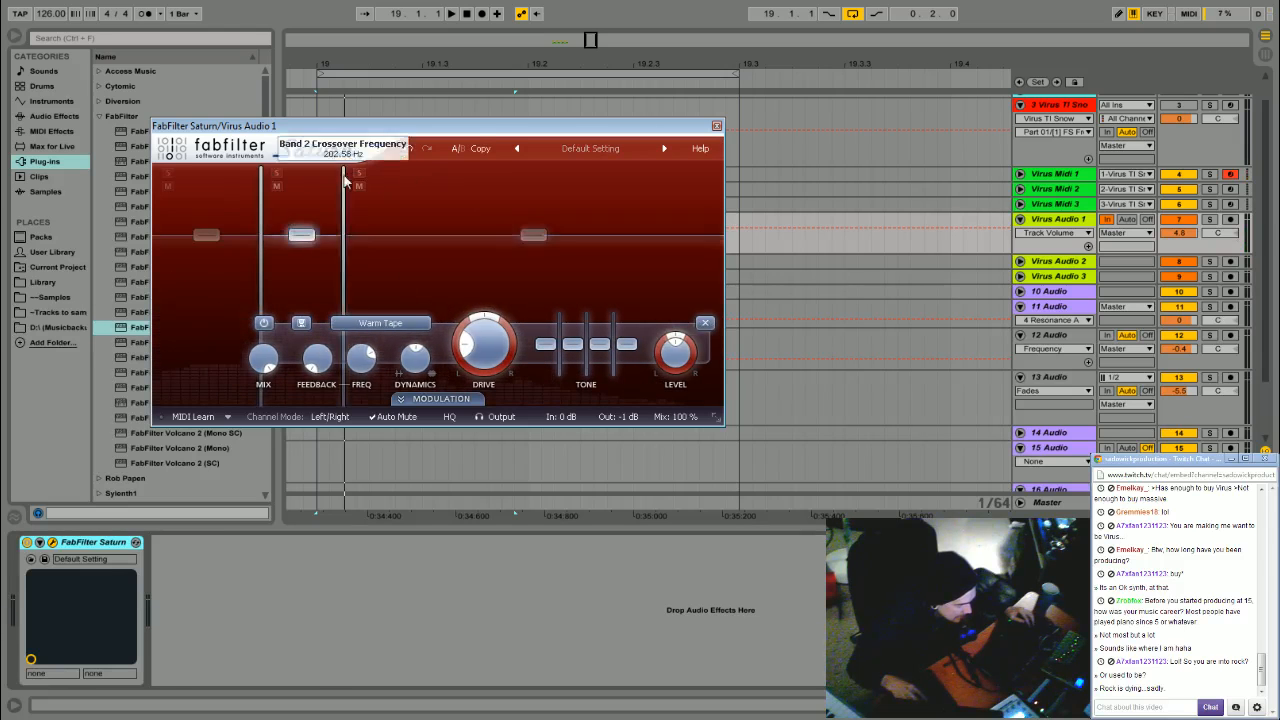
pyautogui.click(418, 174)
pyautogui.click(511, 175)
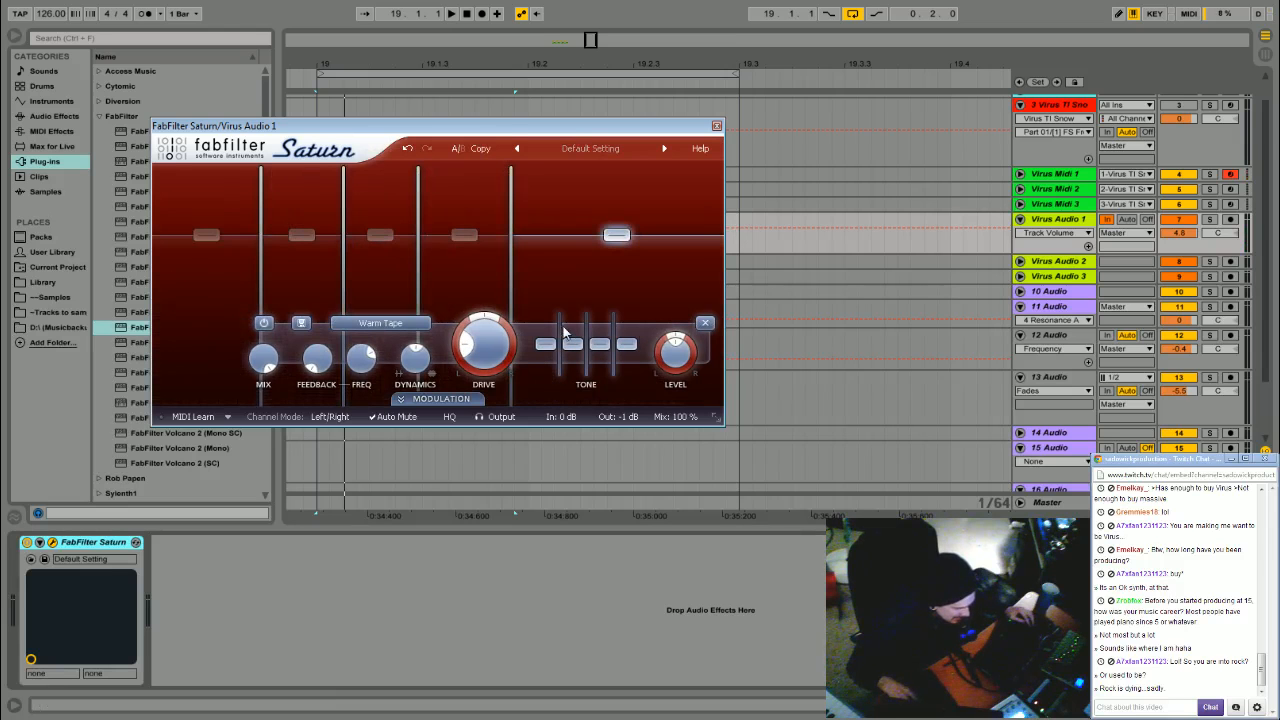
# - Raise the levels of bands 1, 4 and 5, with band 1 at +15.78 dB, and widen band 4 upward
pyautogui.moveTo(216, 238); pyautogui.dragTo(219, 210)
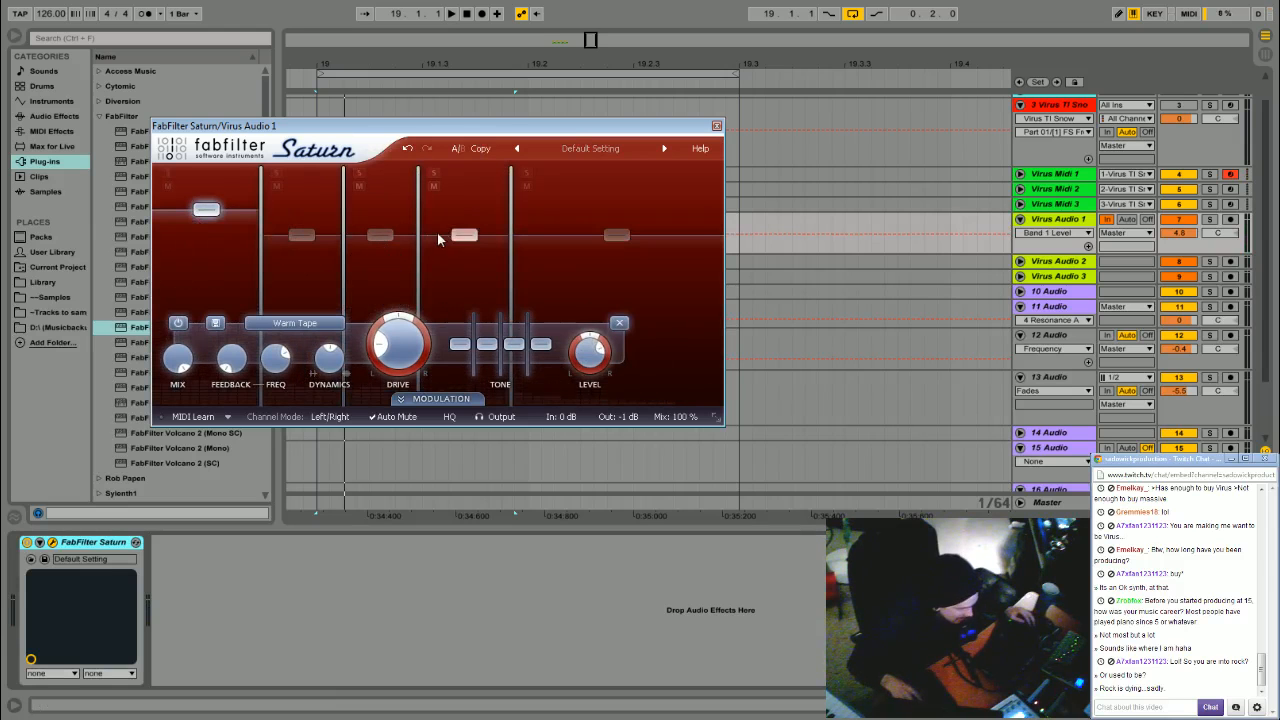
pyautogui.moveTo(464, 235); pyautogui.dragTo(555, 250)
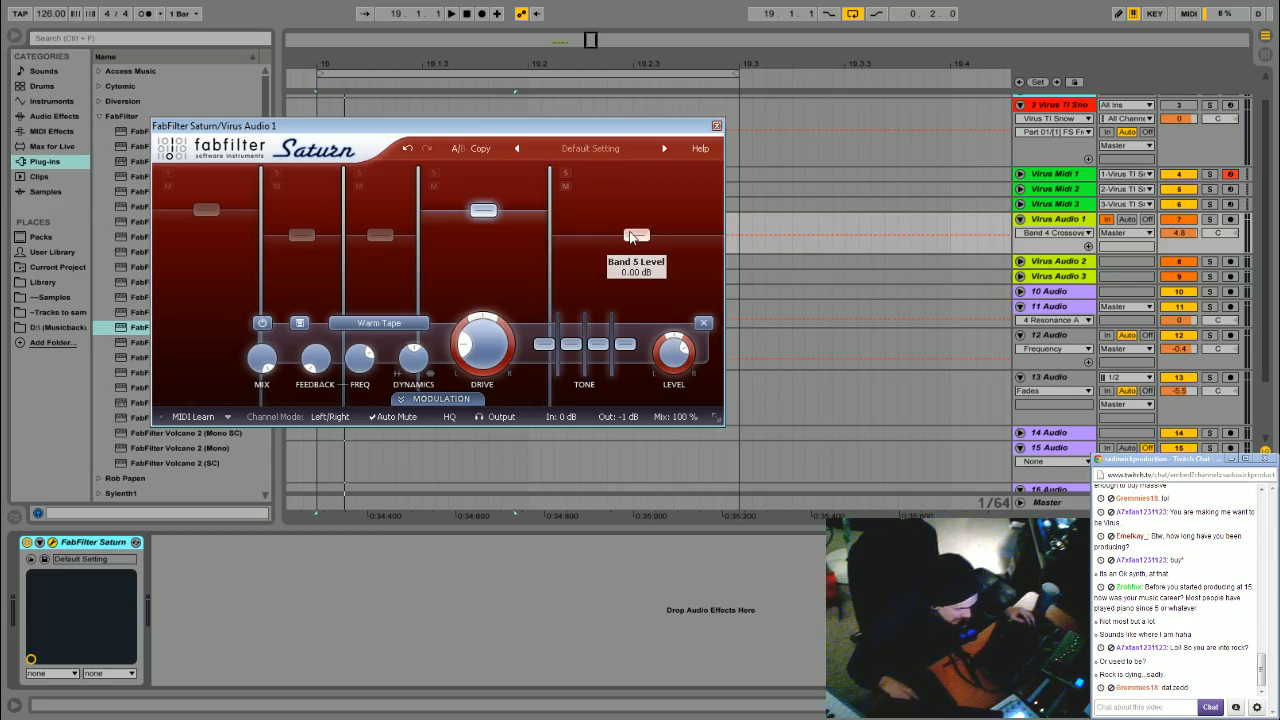
pyautogui.moveTo(630, 236); pyautogui.dragTo(635, 227)
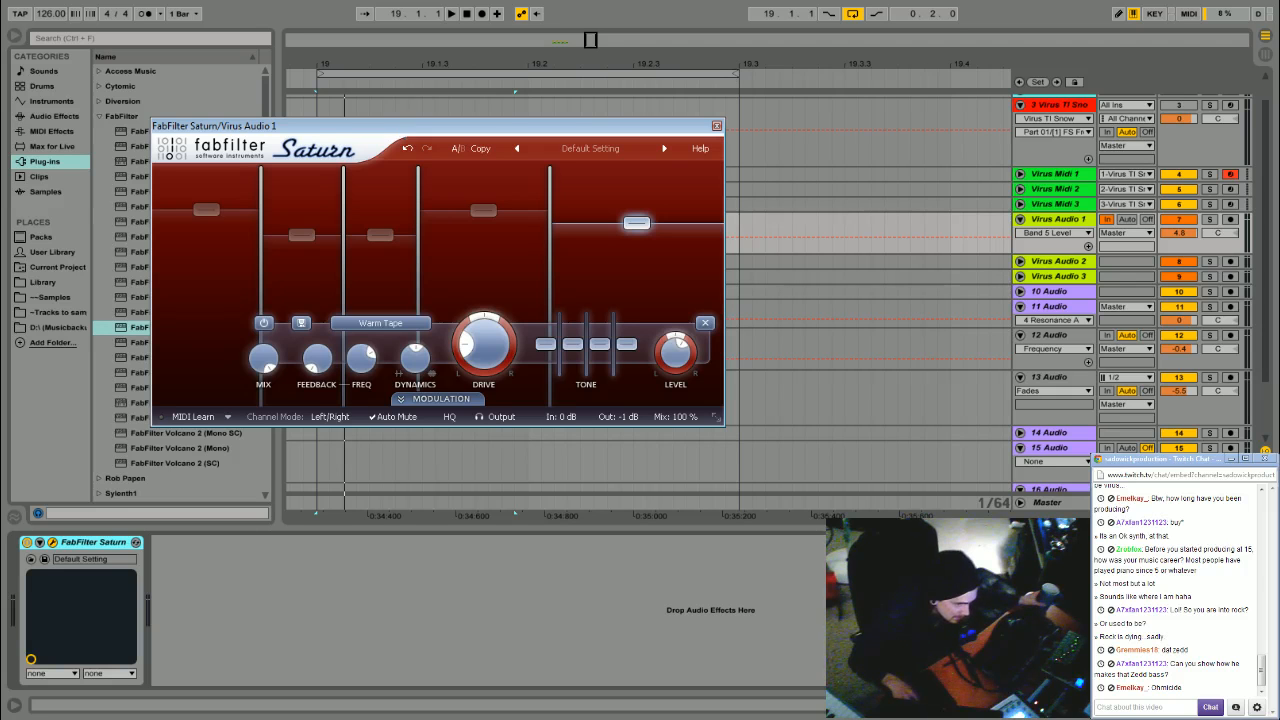
# - Reopen the Virus TI Snow from its track, review the oscillator settings, and close the synth window
pyautogui.click(1088, 106)
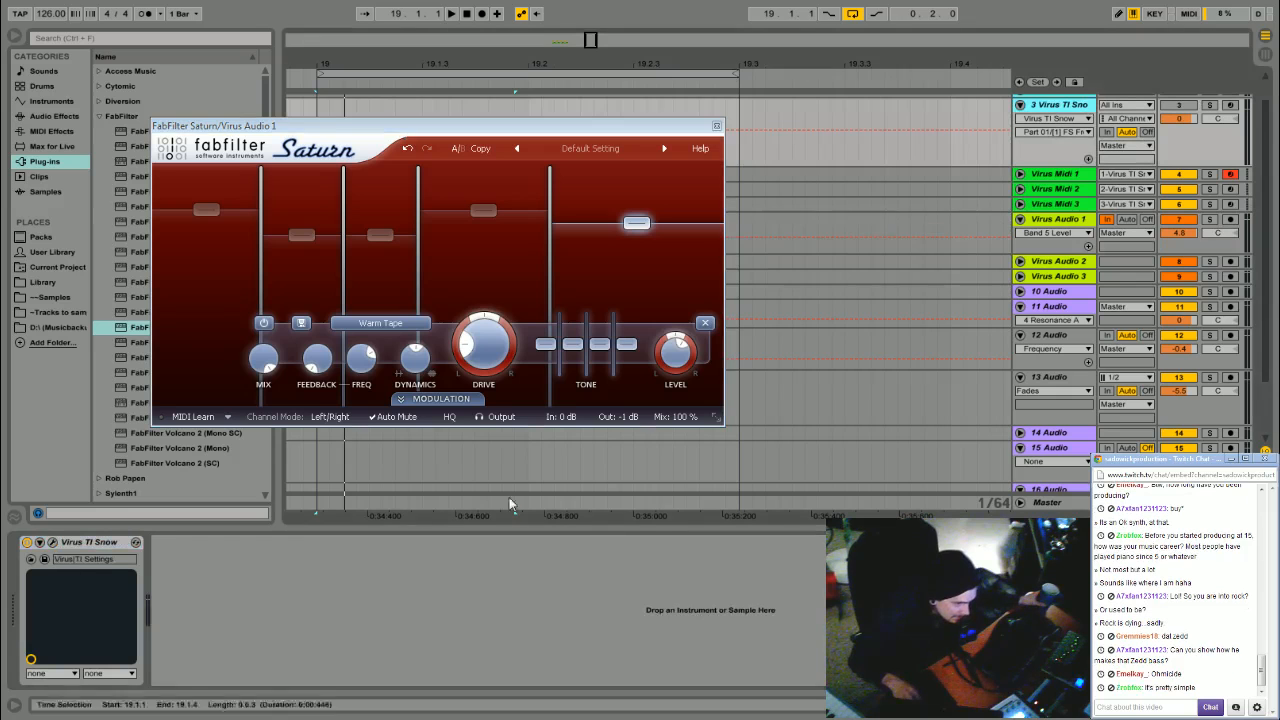
pyautogui.click(51, 546)
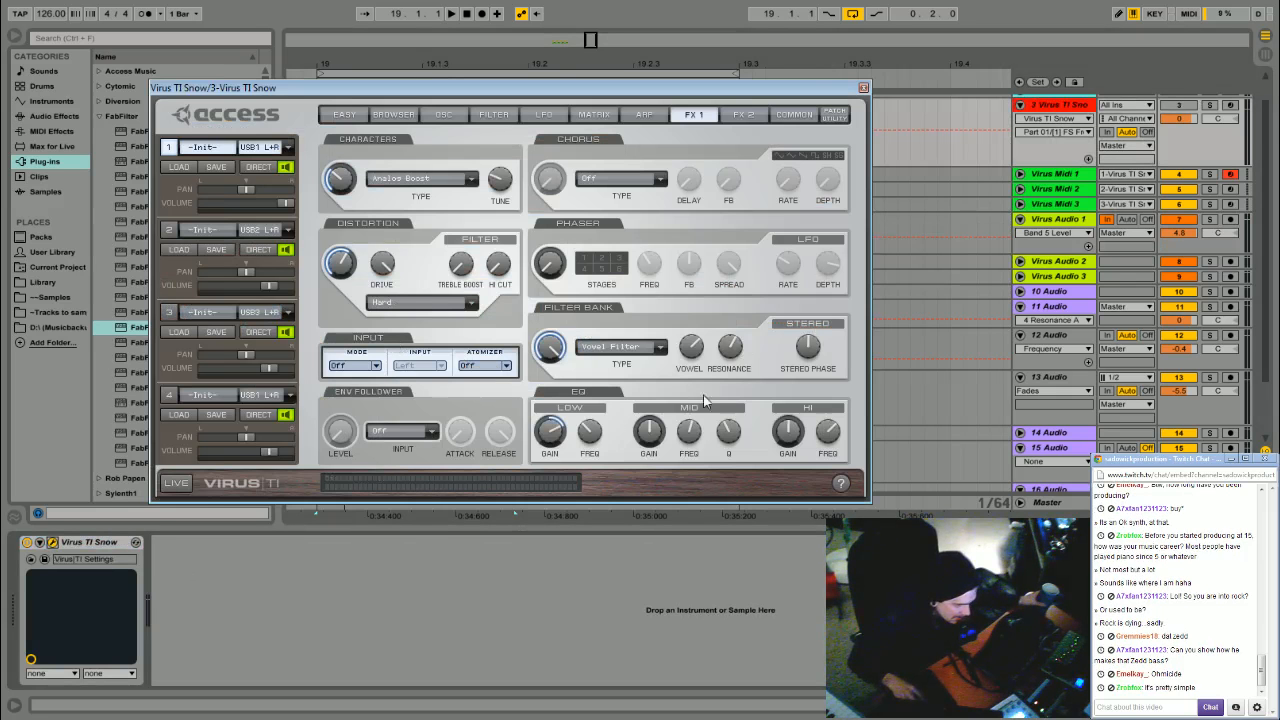
pyautogui.click(432, 117)
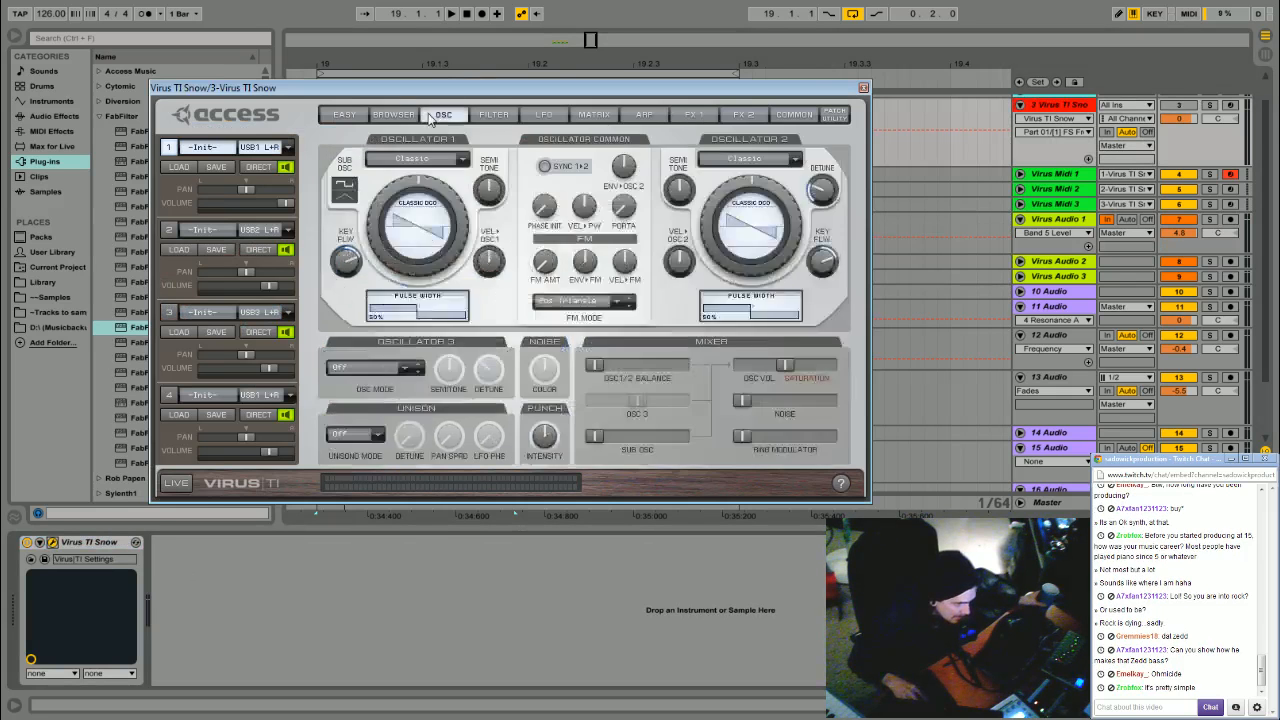
pyautogui.click(399, 117)
pyautogui.click(440, 117)
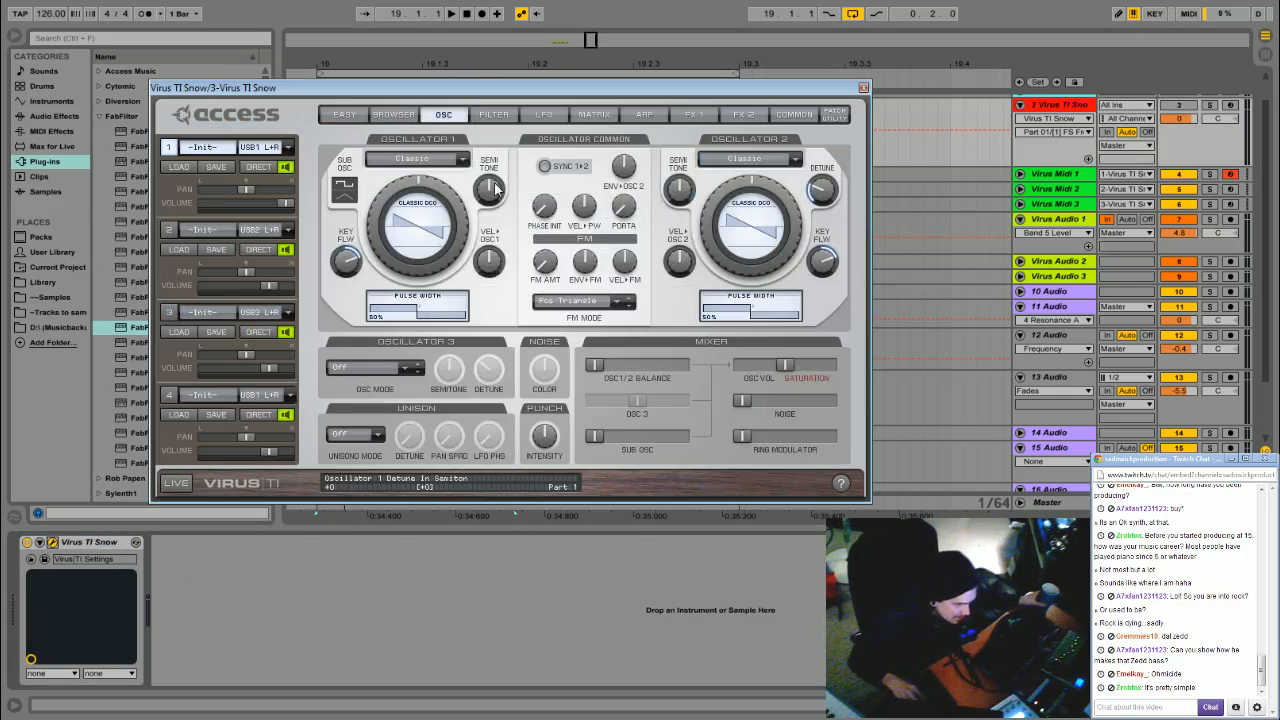
pyautogui.click(865, 88)
# - Review the distortion styles available for Saturn's band 5, keep Warm Tape, and close the plug-in window
pyautogui.moveTo(214, 210)
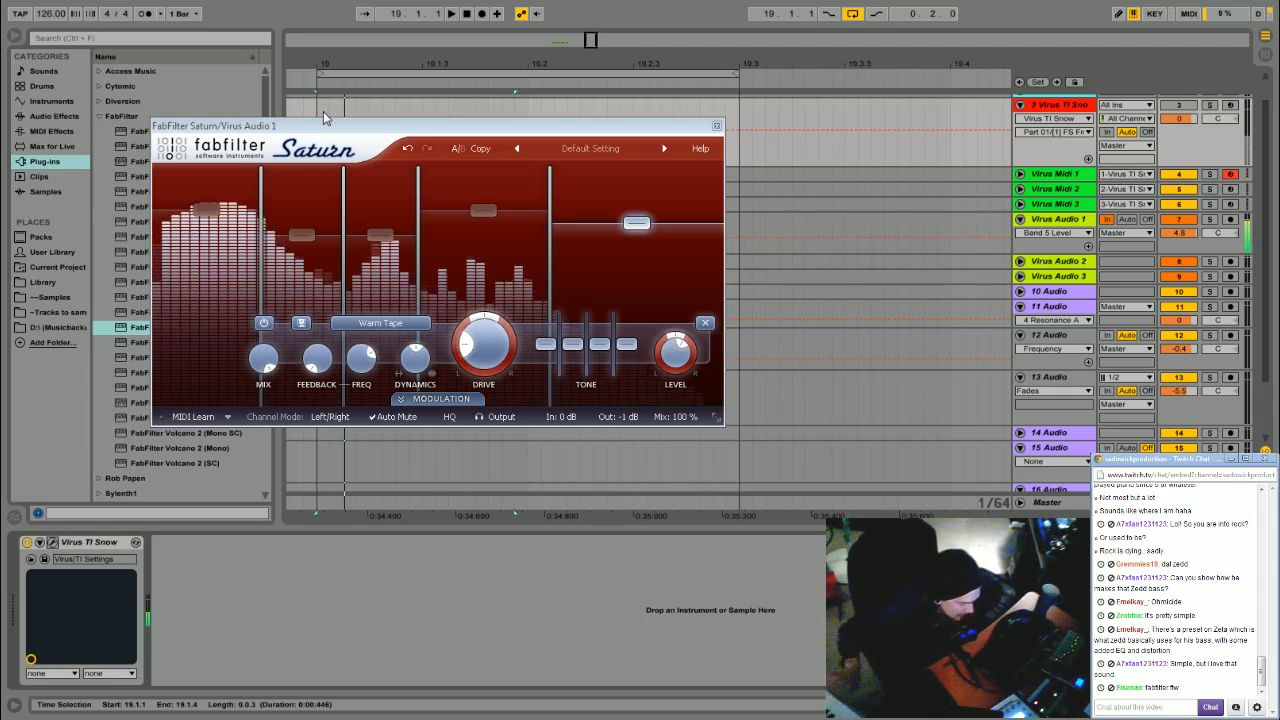
pyautogui.moveTo(344, 132); pyautogui.dragTo(336, 106)
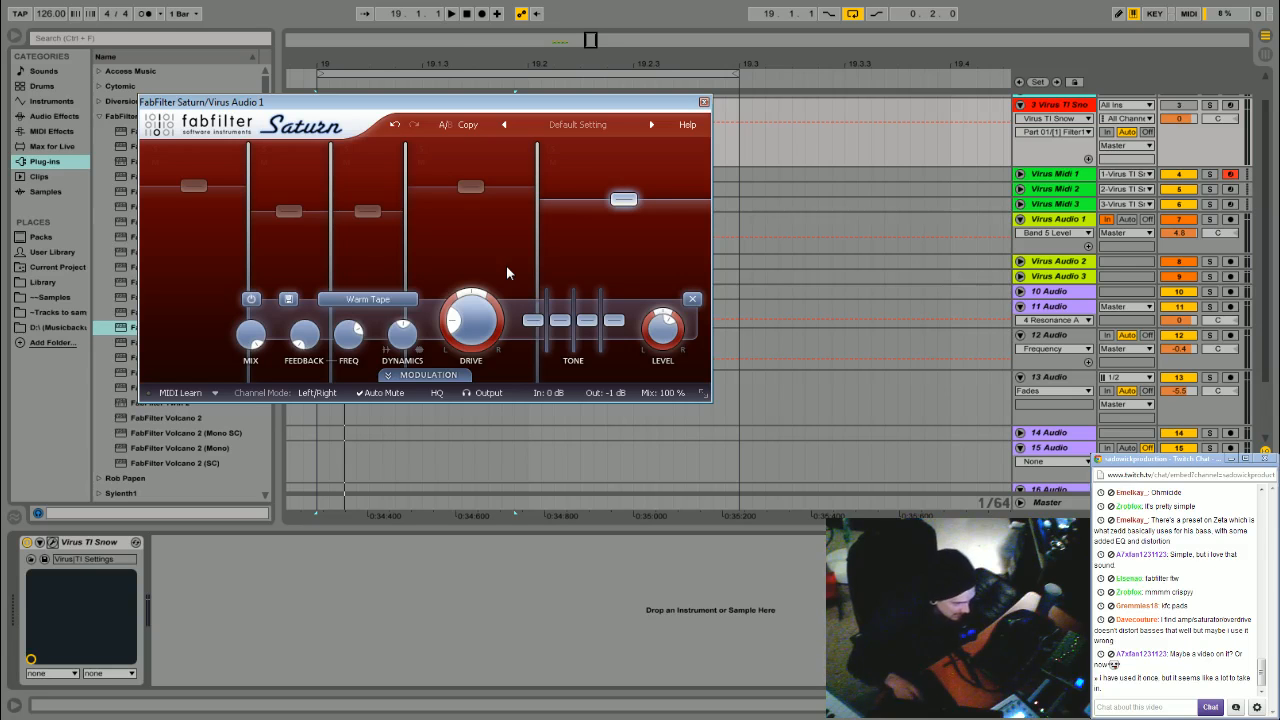
pyautogui.click(386, 301)
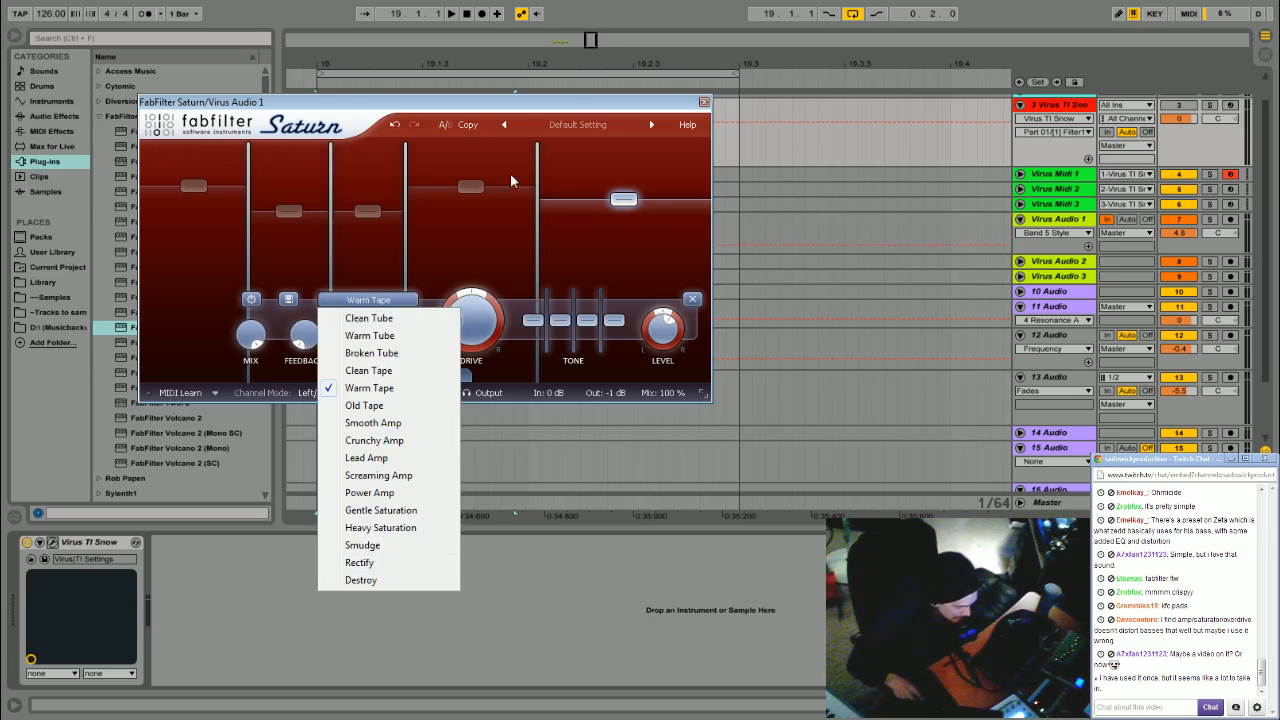
pyautogui.click(577, 112)
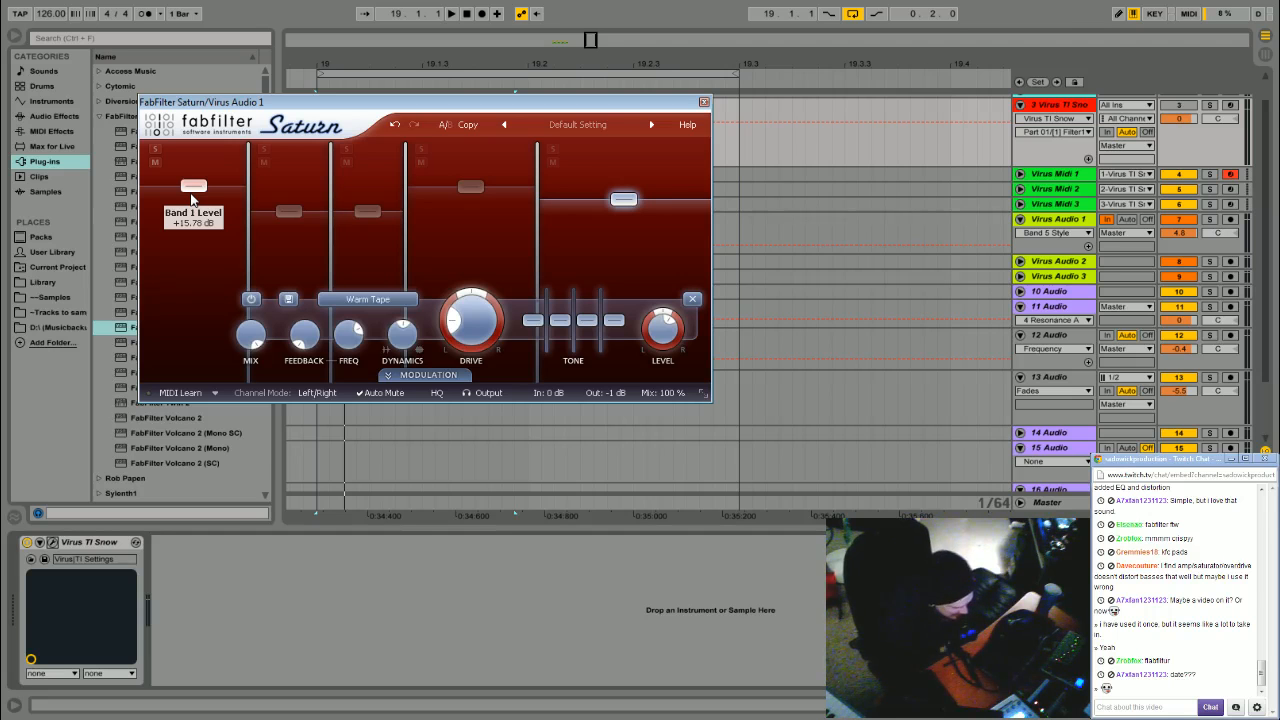
pyautogui.click(704, 104)
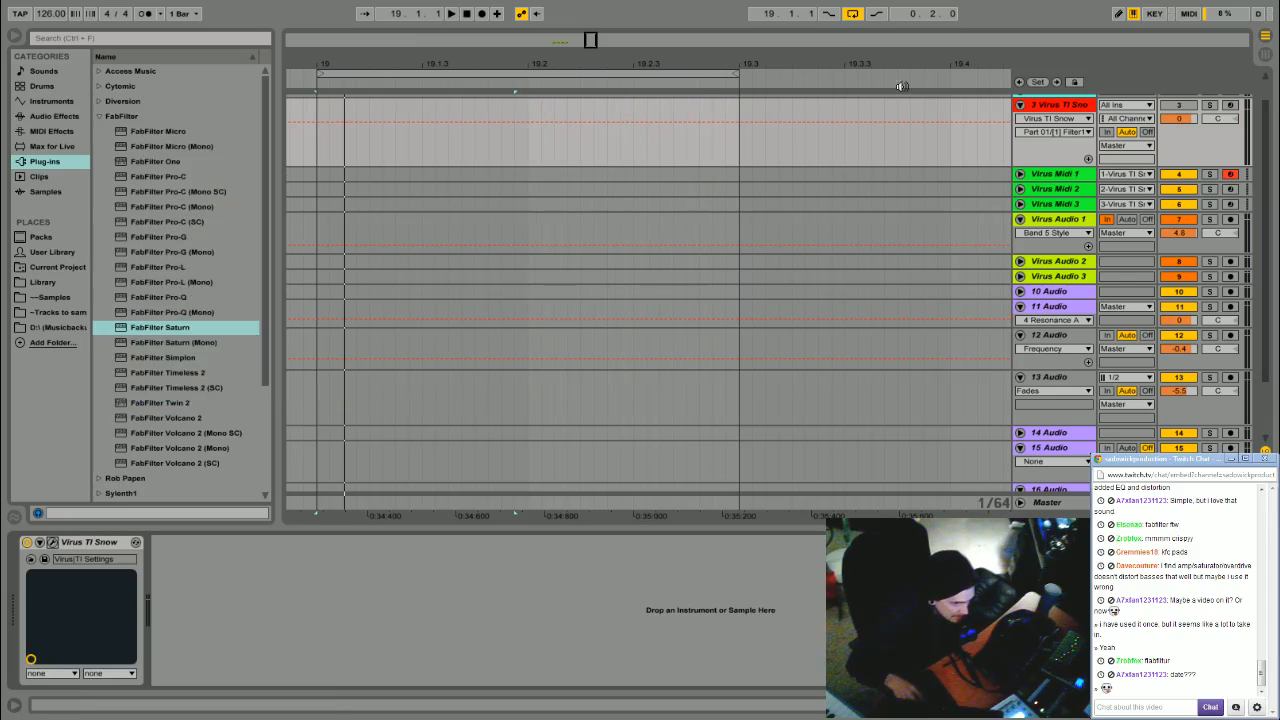
# - Create an empty personal patch library for part 1, named with a tilde and the producer's name, and open the patch browser
pyautogui.click(53, 543)
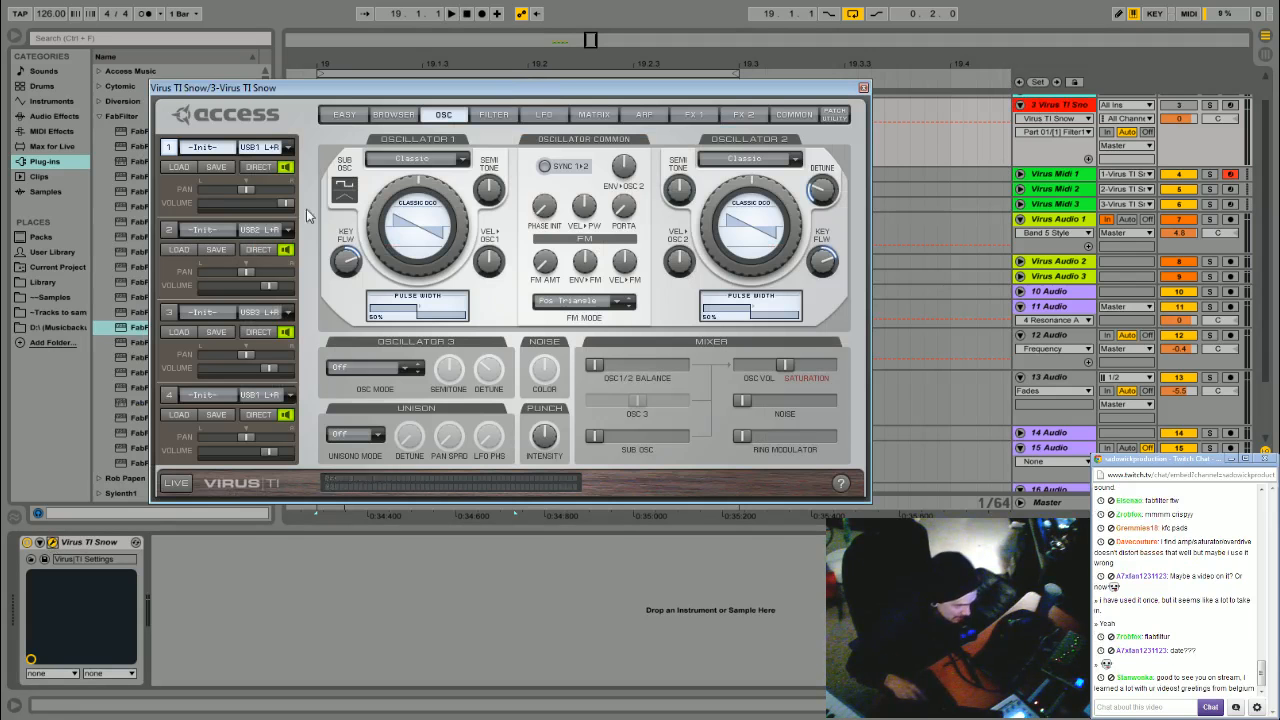
pyautogui.click(216, 167)
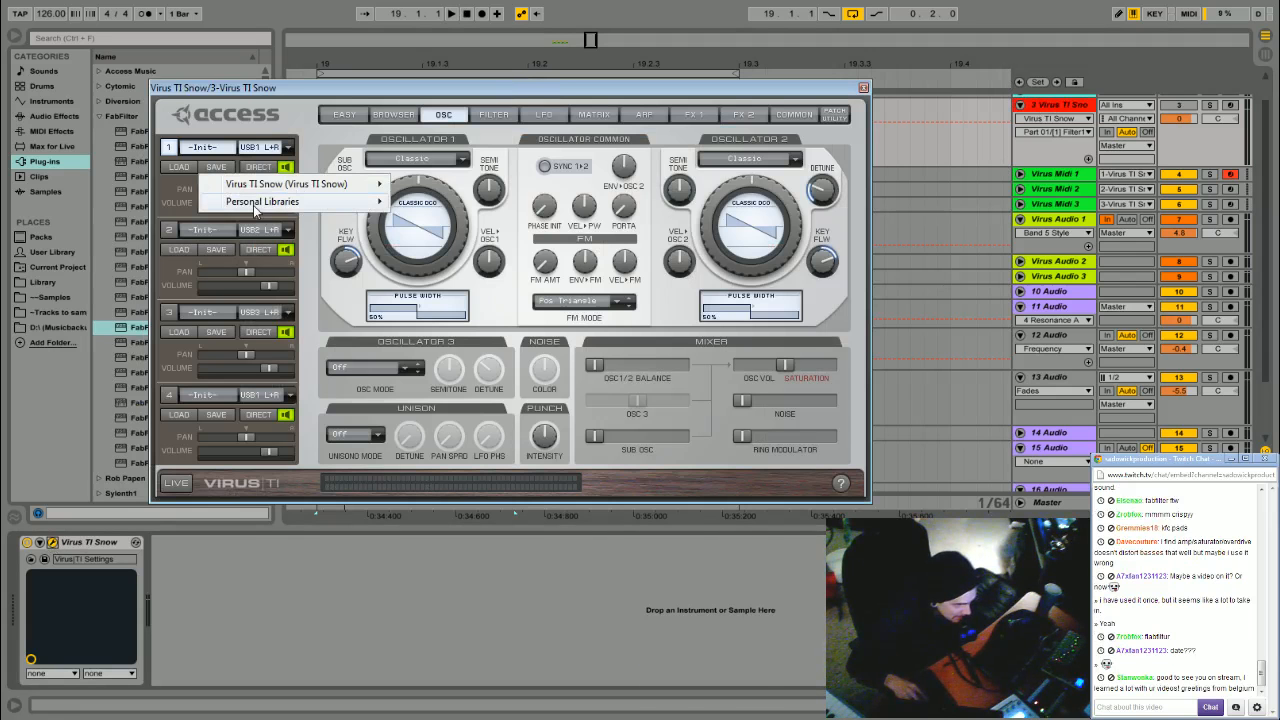
pyautogui.moveTo(257, 206)
pyautogui.click(470, 718)
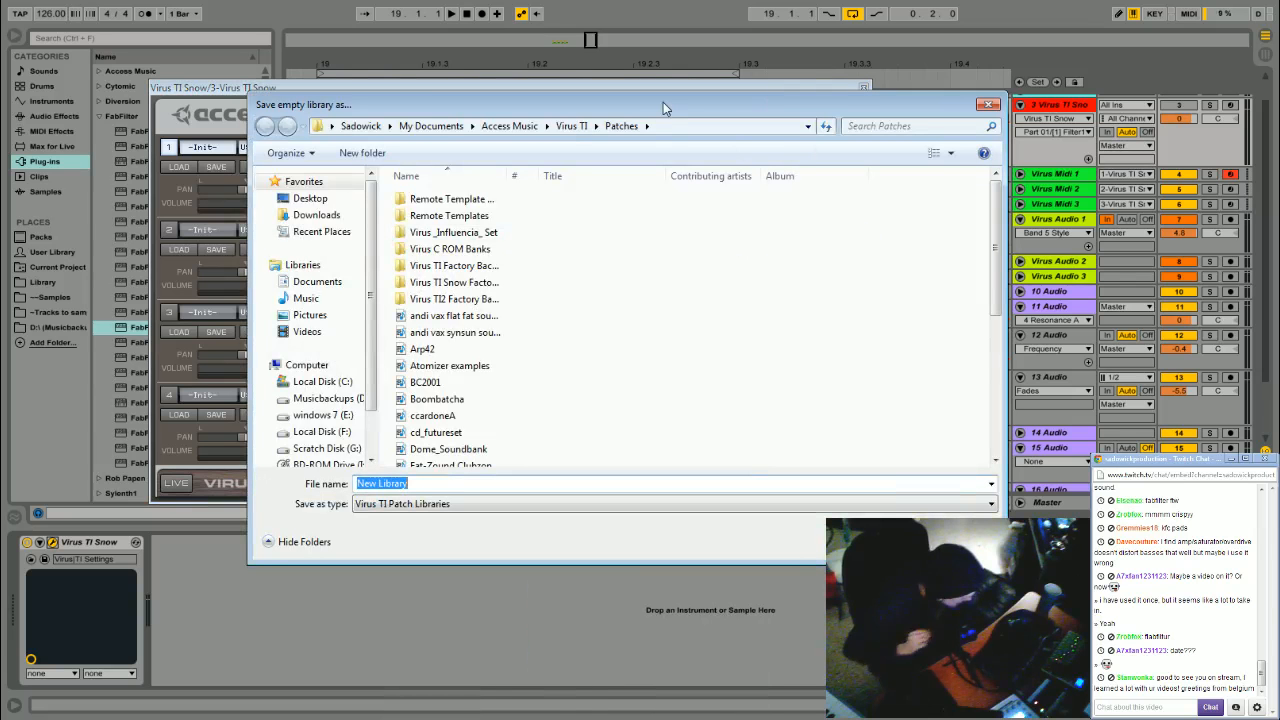
pyautogui.write('~Sadowick')
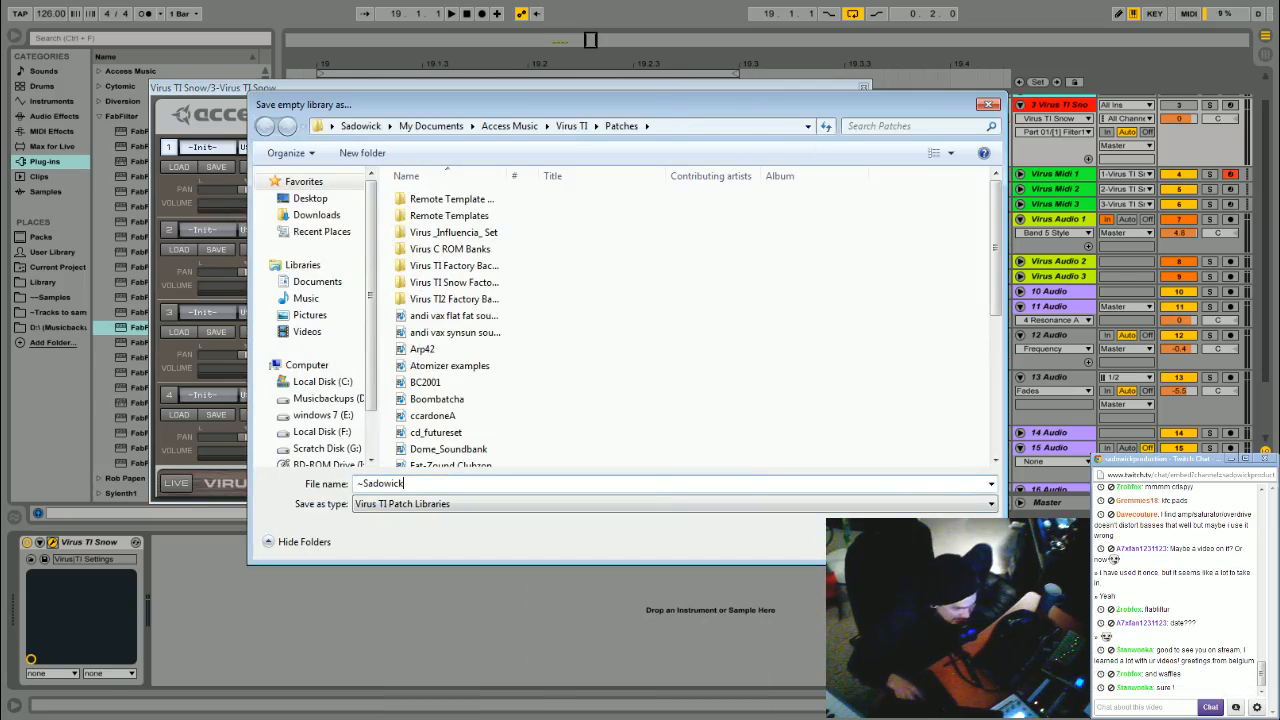
pyautogui.press('Return')
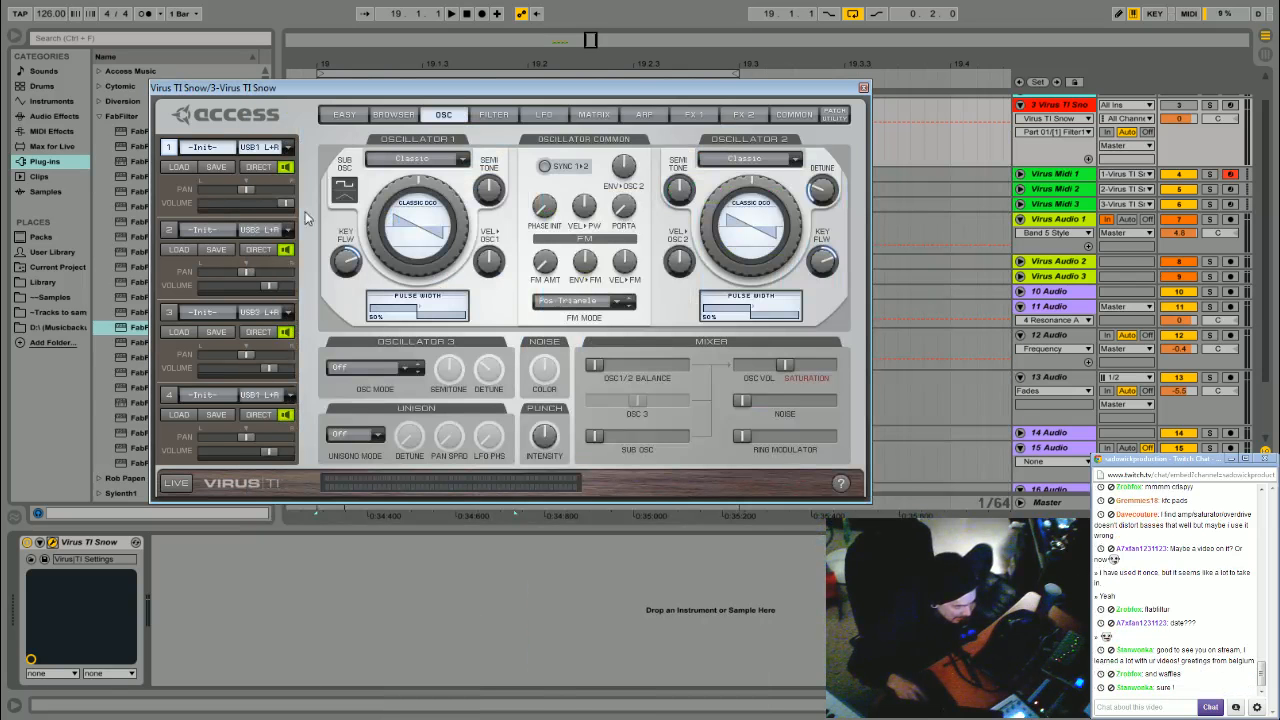
pyautogui.click(391, 116)
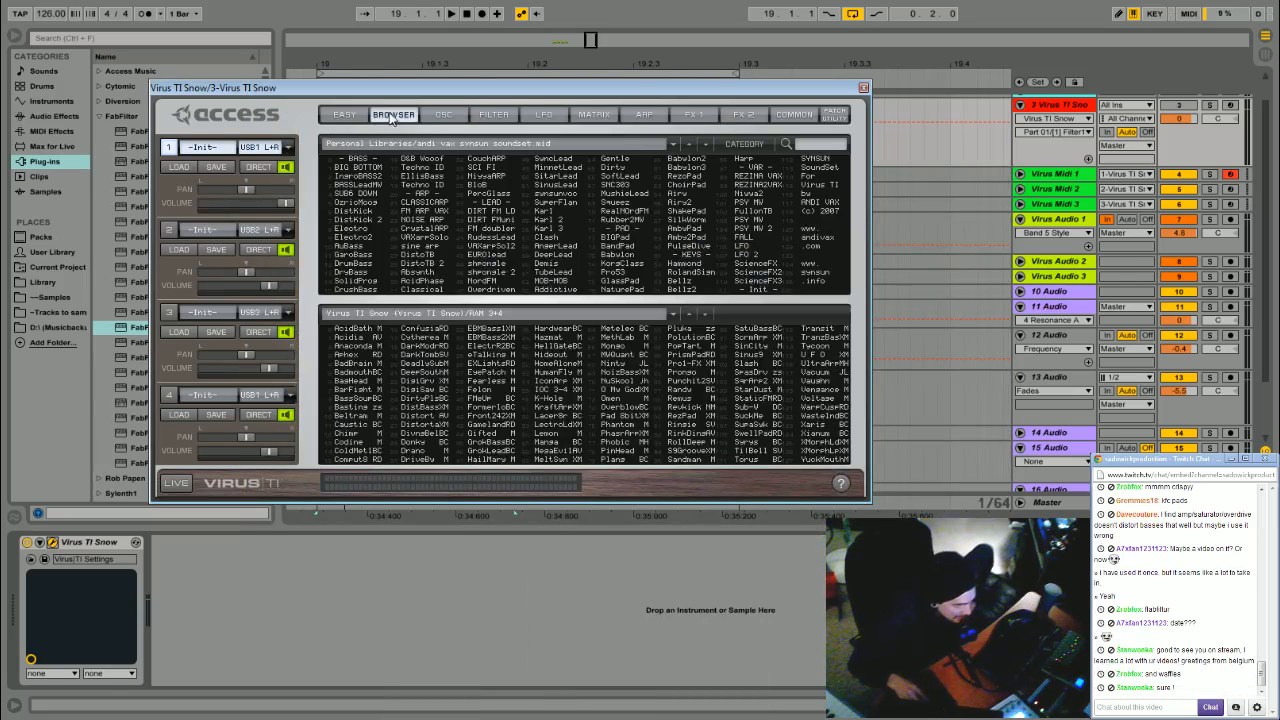
# - Load the new tilde-named personal library into the lower bank list of the patch browser
pyautogui.click(530, 314)
pyautogui.moveTo(420, 351)
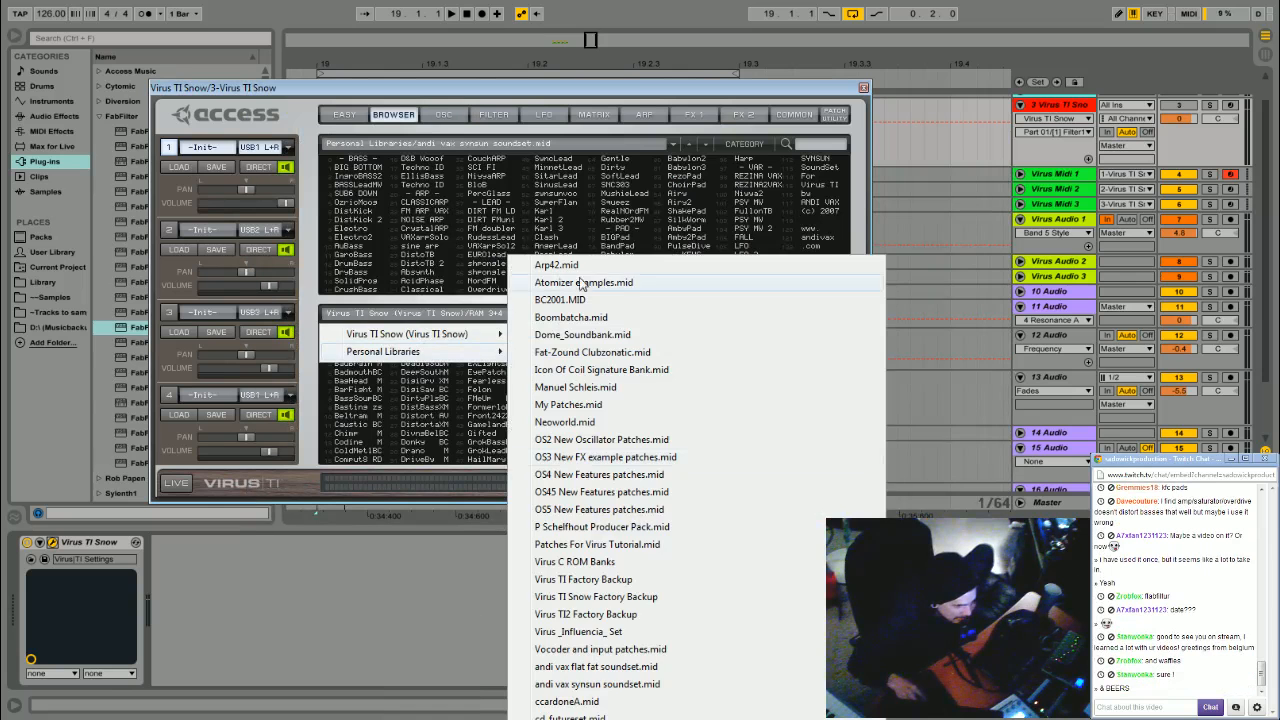
pyautogui.click(615, 718)
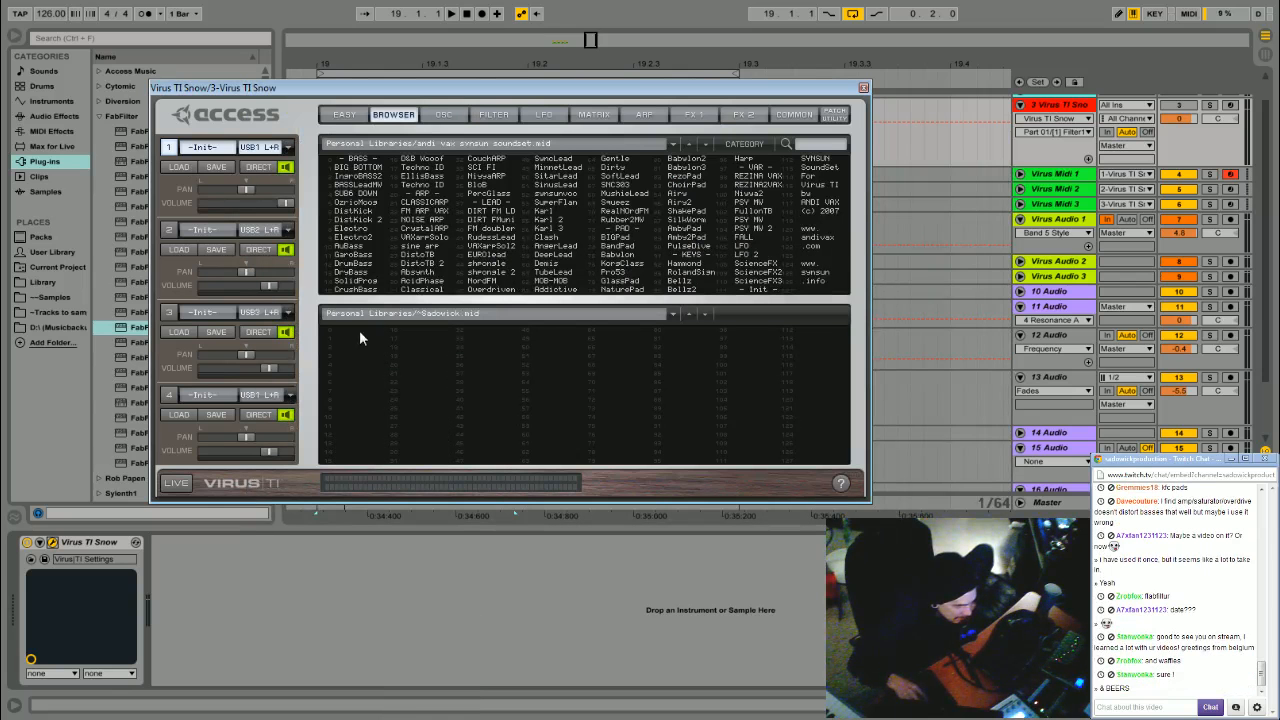
# - Save part 1's patch into the first slot of the tilde-named personal library
pyautogui.click(214, 168)
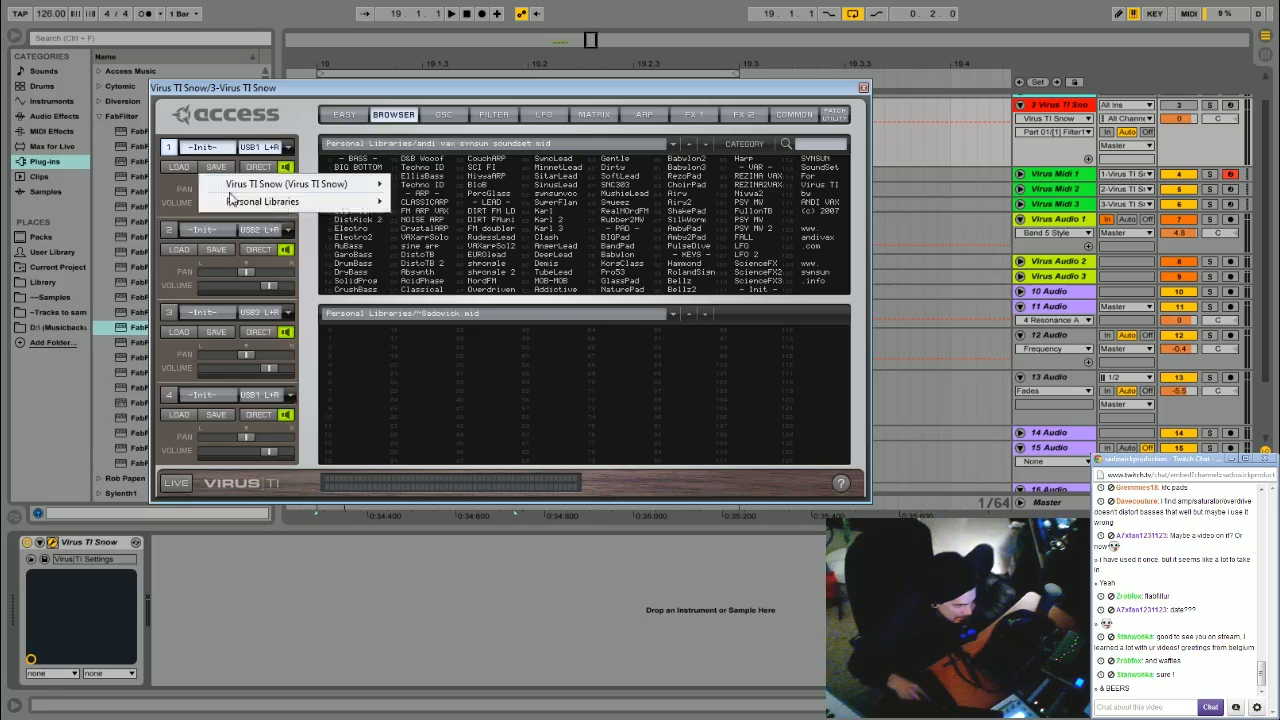
pyautogui.moveTo(300, 201)
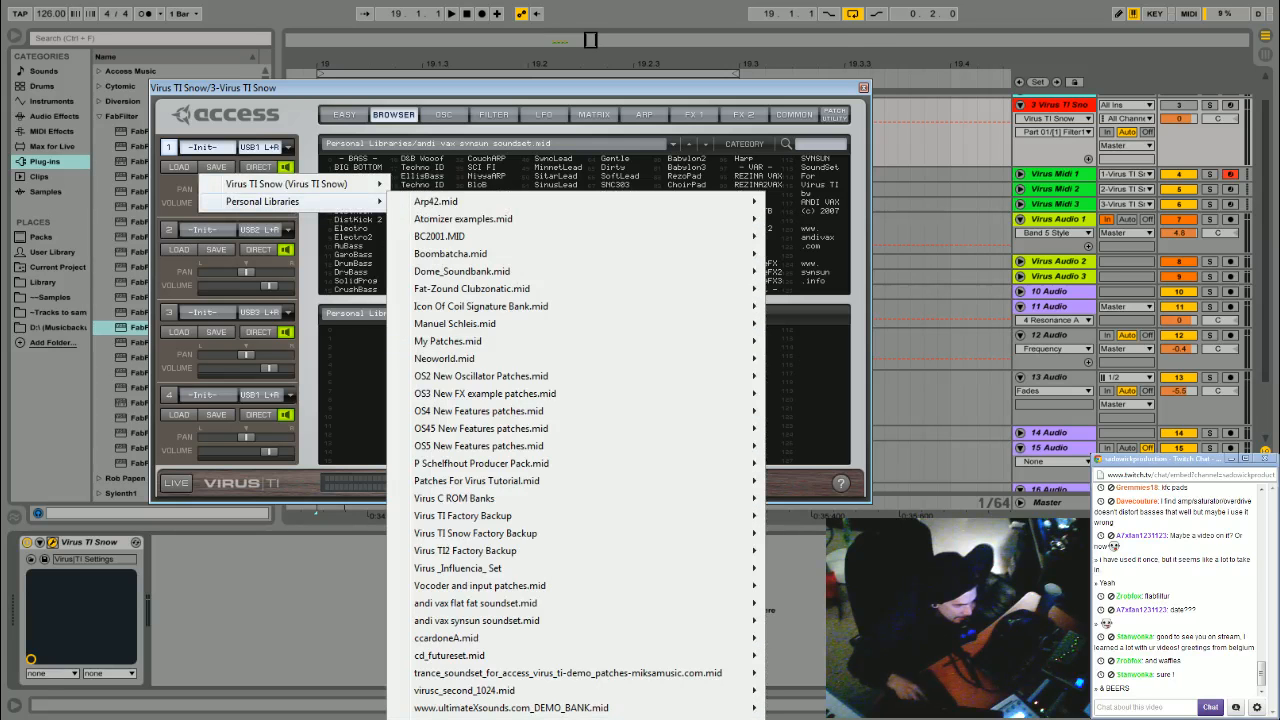
pyautogui.moveTo(580, 707)
pyautogui.click(796, 2)
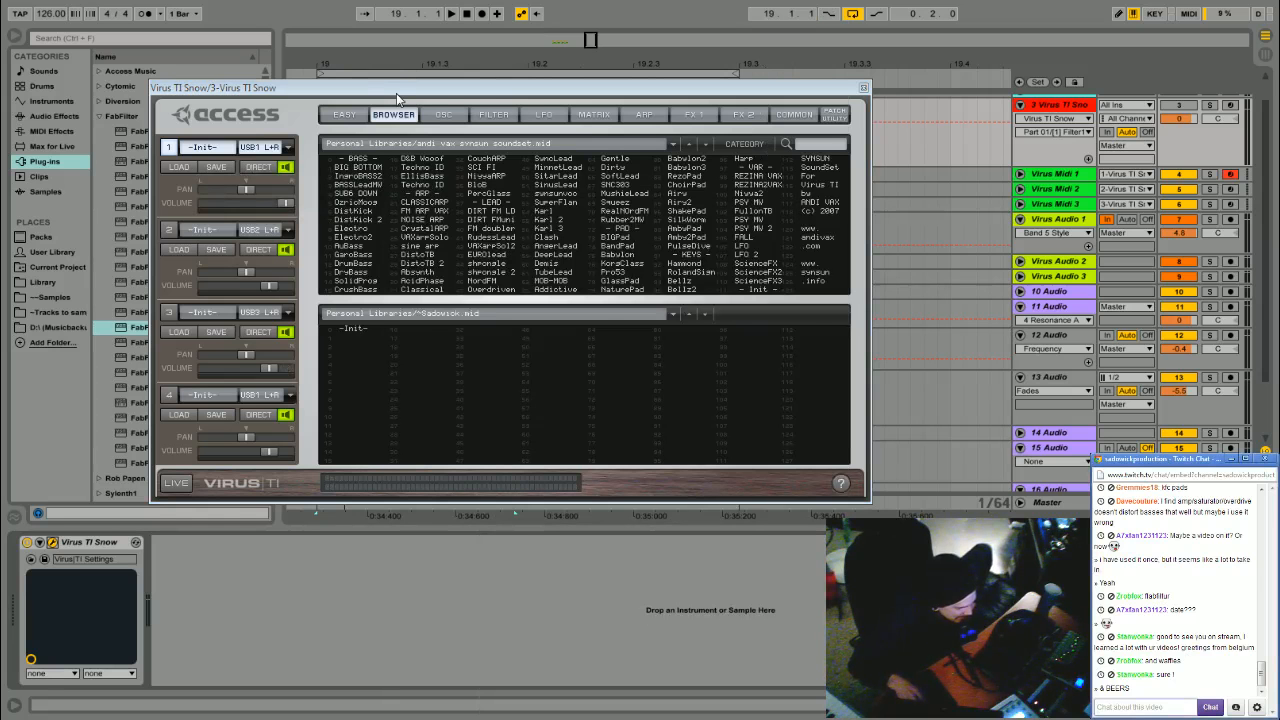
# - Shift the Virus TI Snow window slightly up the screen and close it
pyautogui.moveTo(367, 92); pyautogui.dragTo(359, 88)
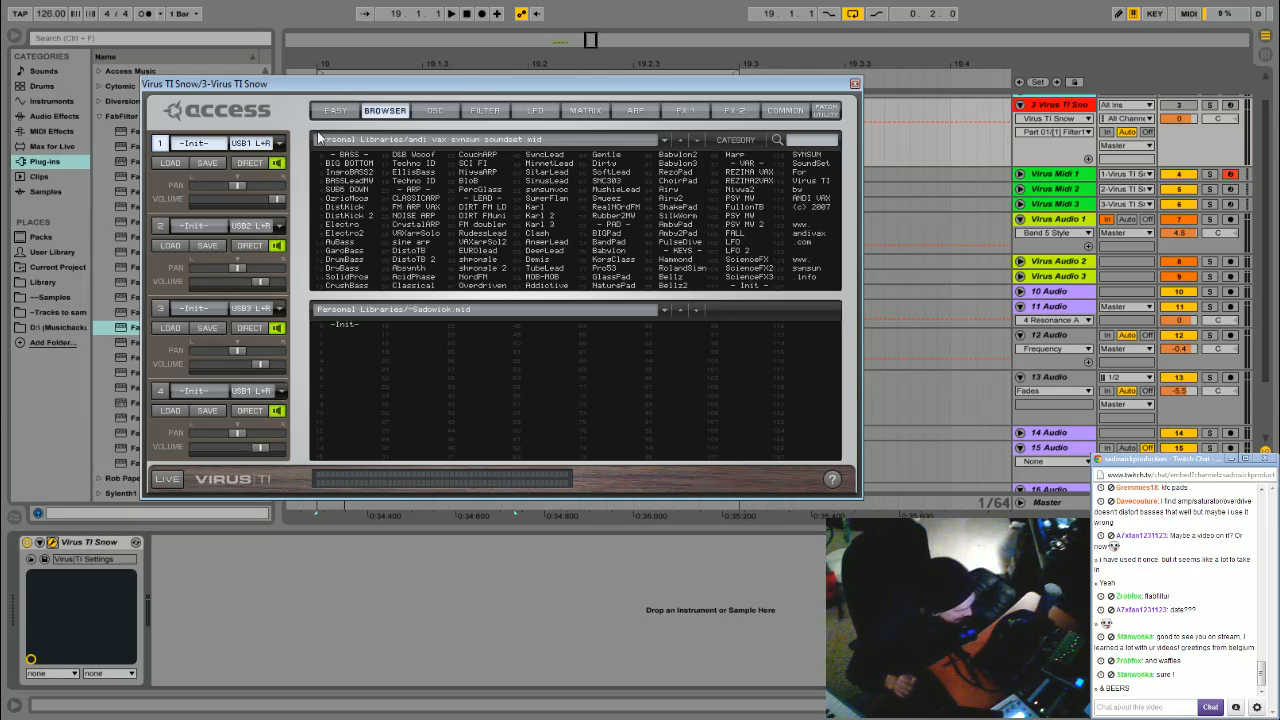
pyautogui.moveTo(408, 89); pyautogui.dragTo(388, 80)
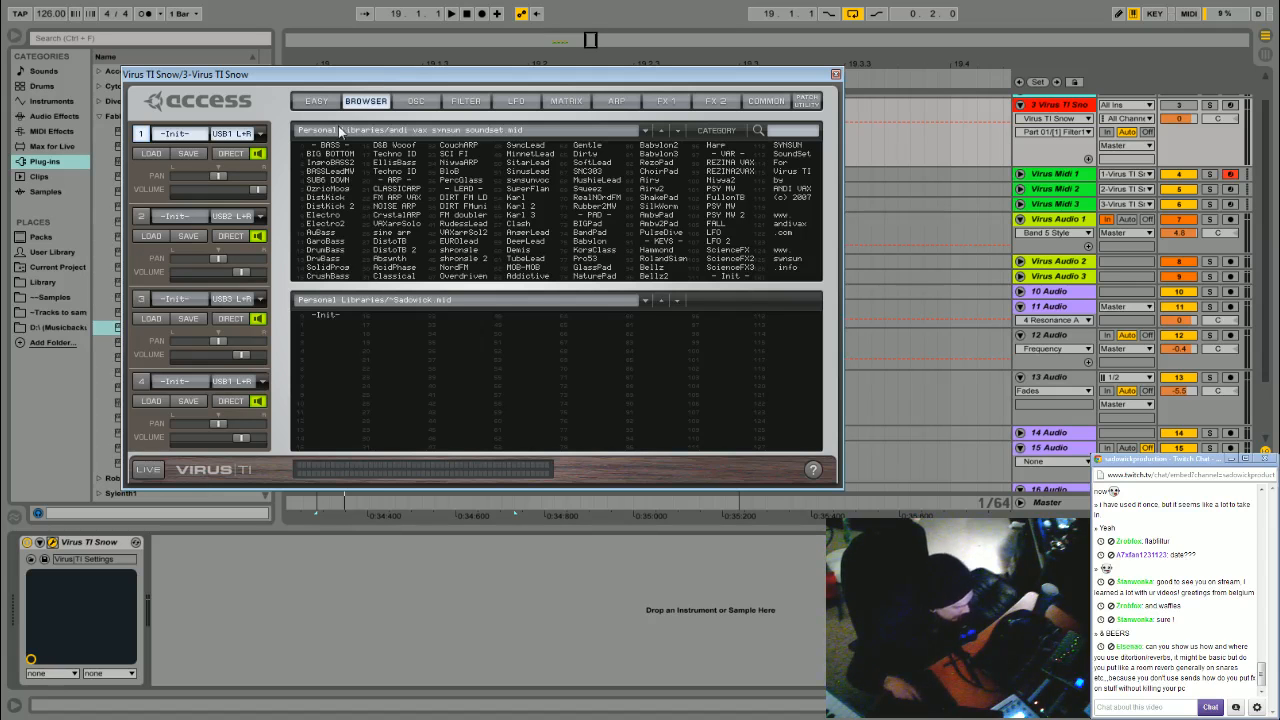
pyautogui.click(836, 74)
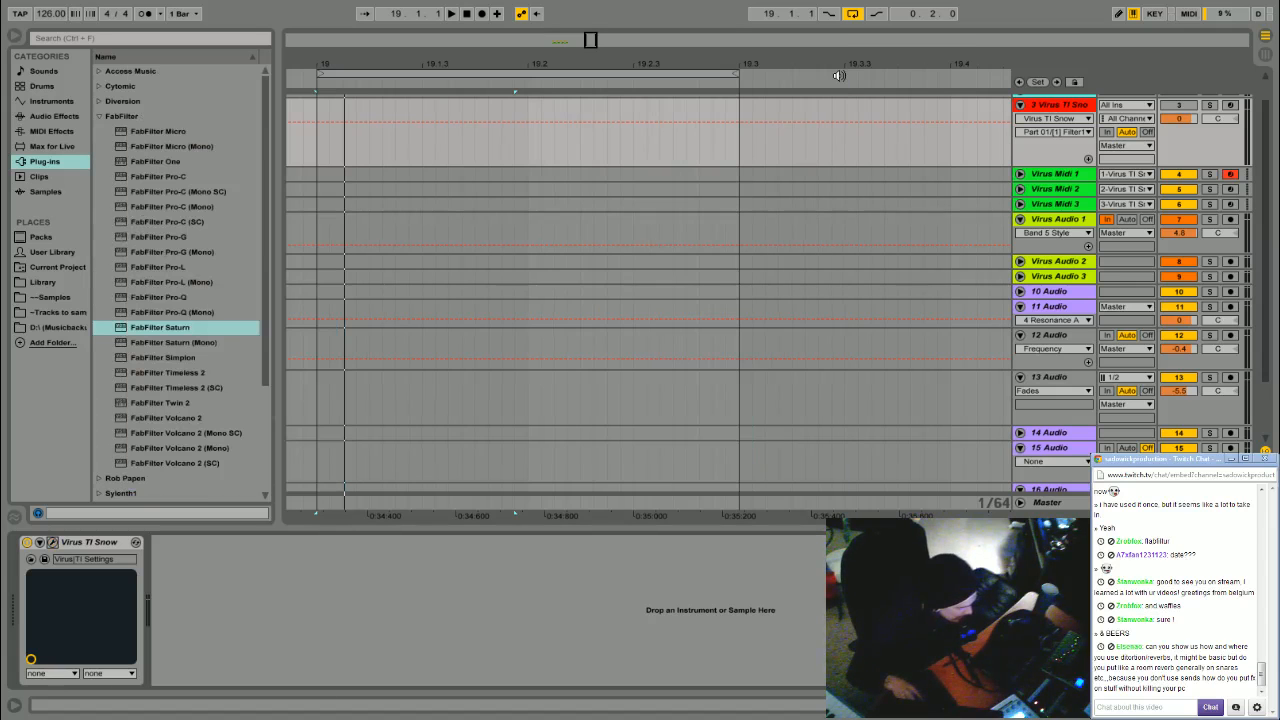